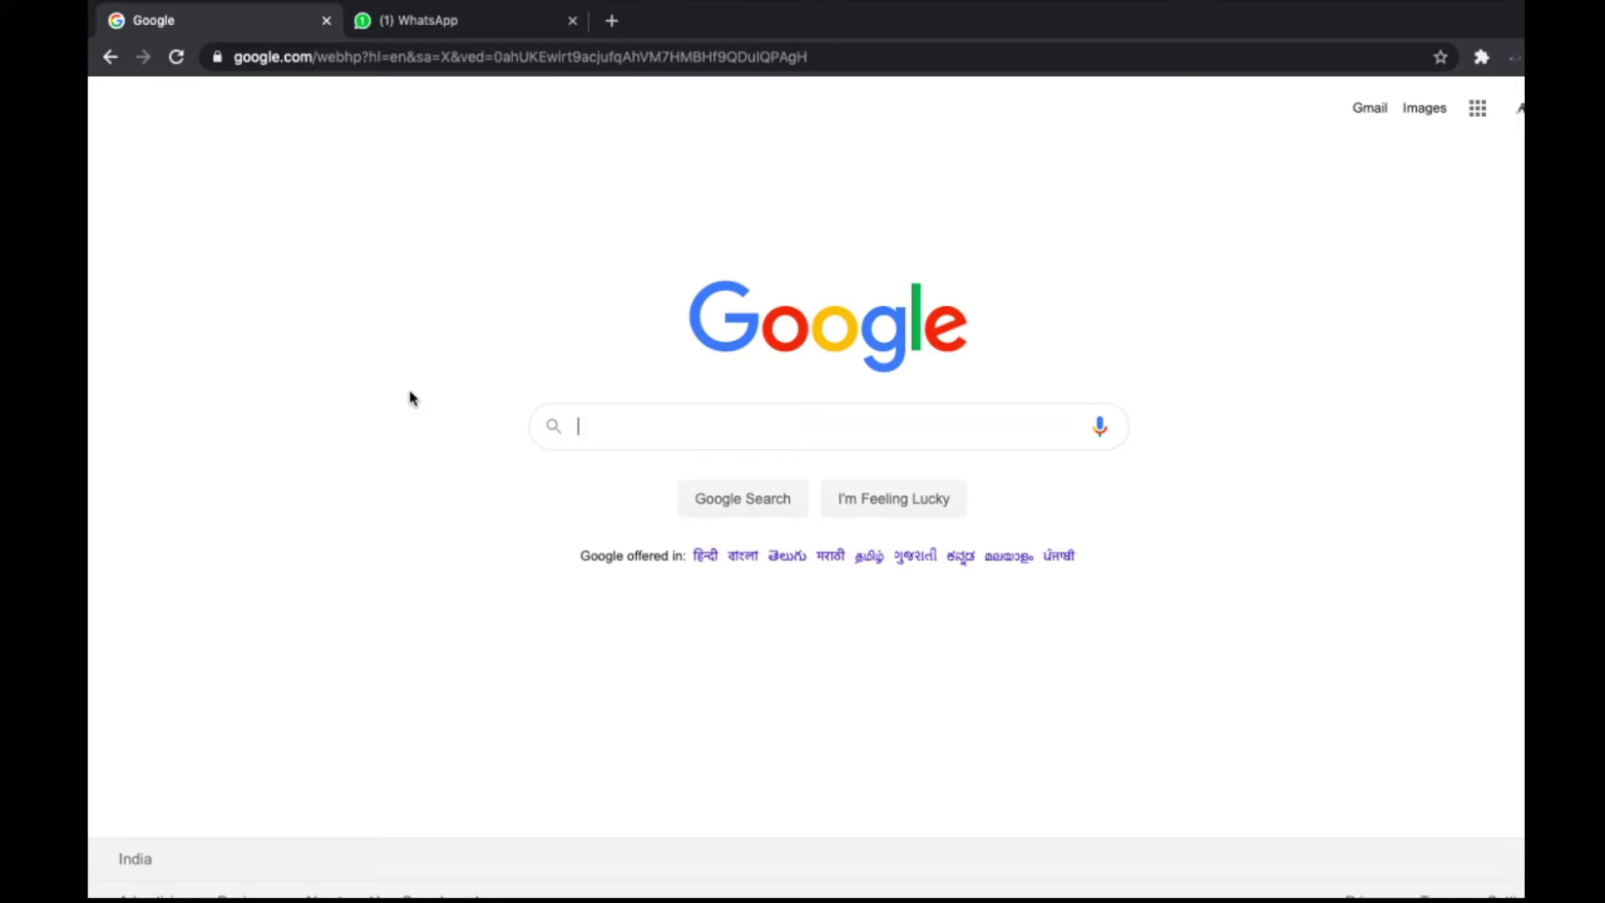
Step: Find the Google My Business site through a Google search for "google my business" and sign in to it
key(ctrl+Left)
key(ctrl+Right)
text(go)
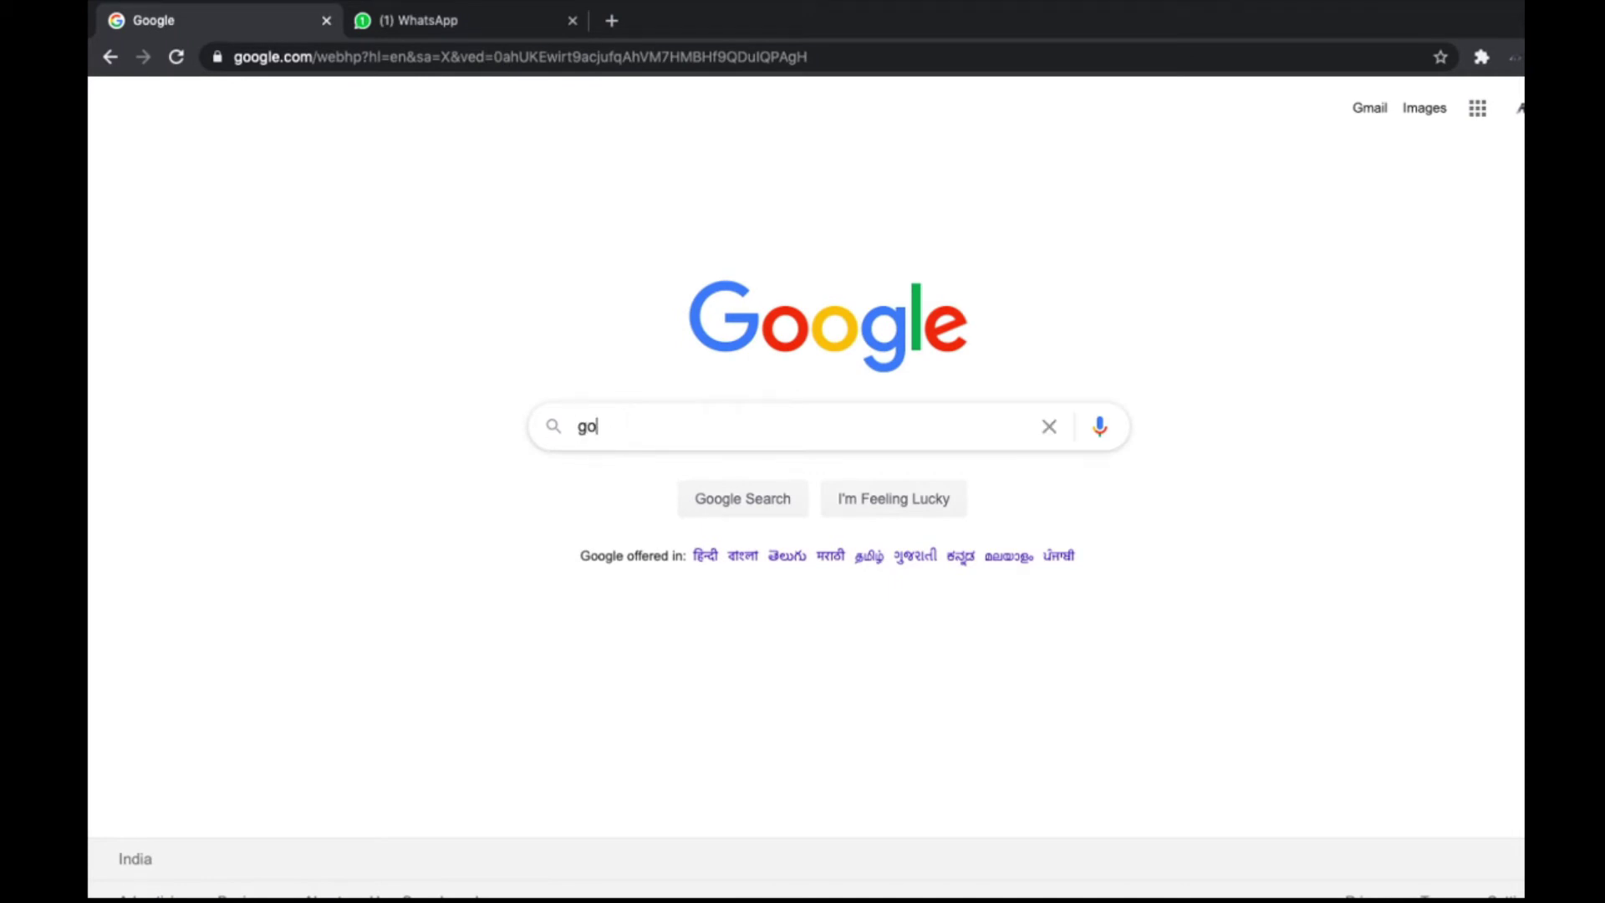
text(ogle my u)
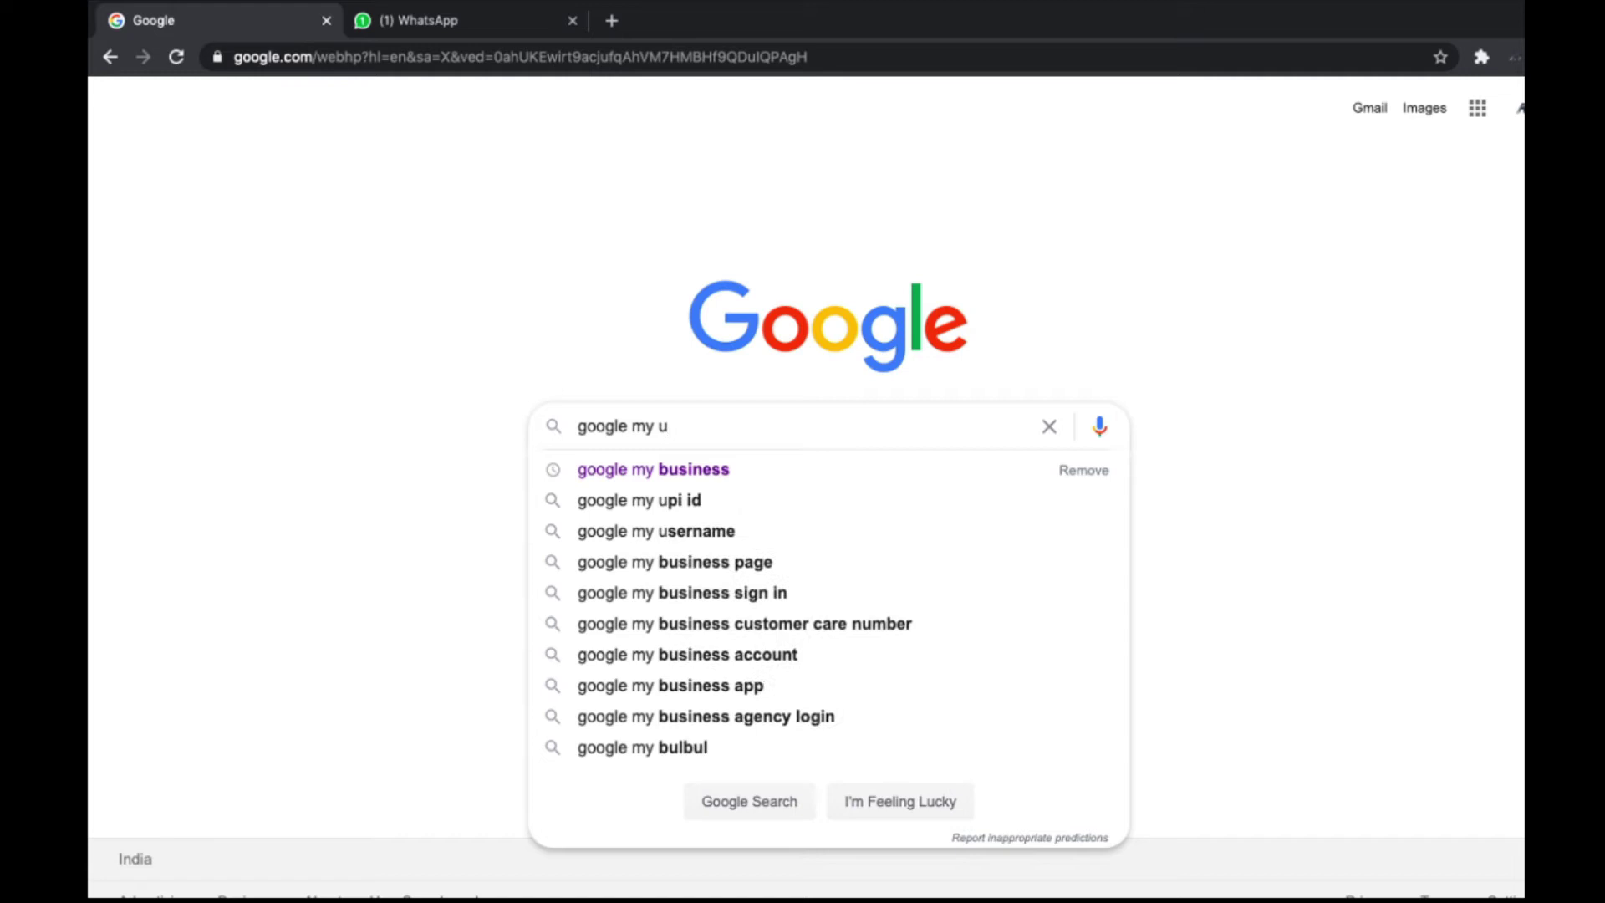
key(Down)
key(Return)
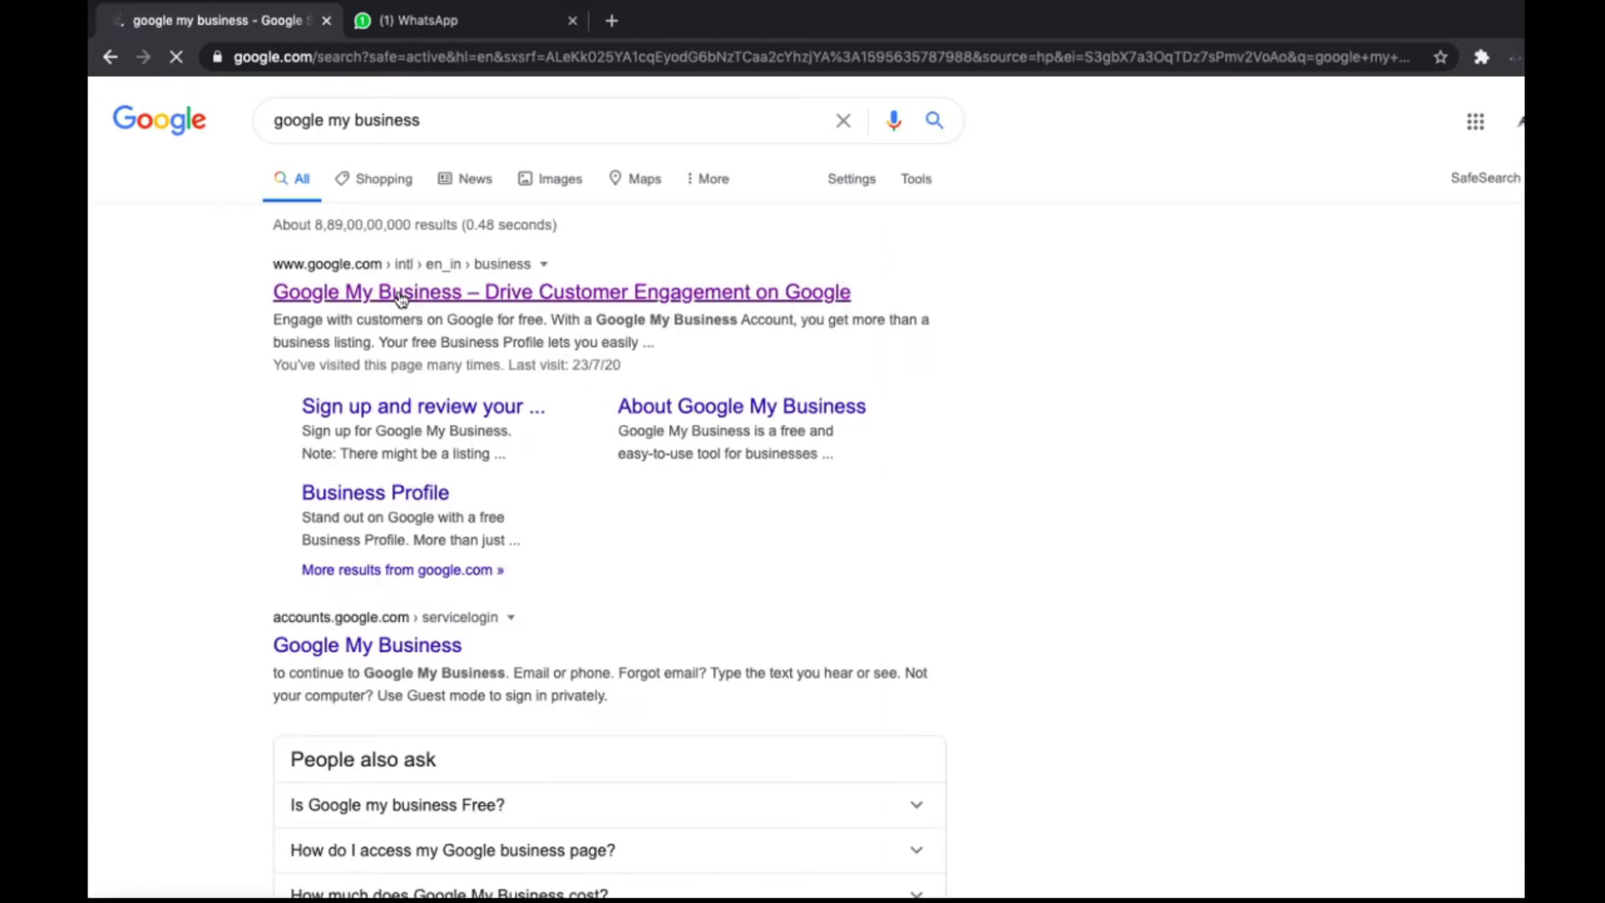
click(475, 298)
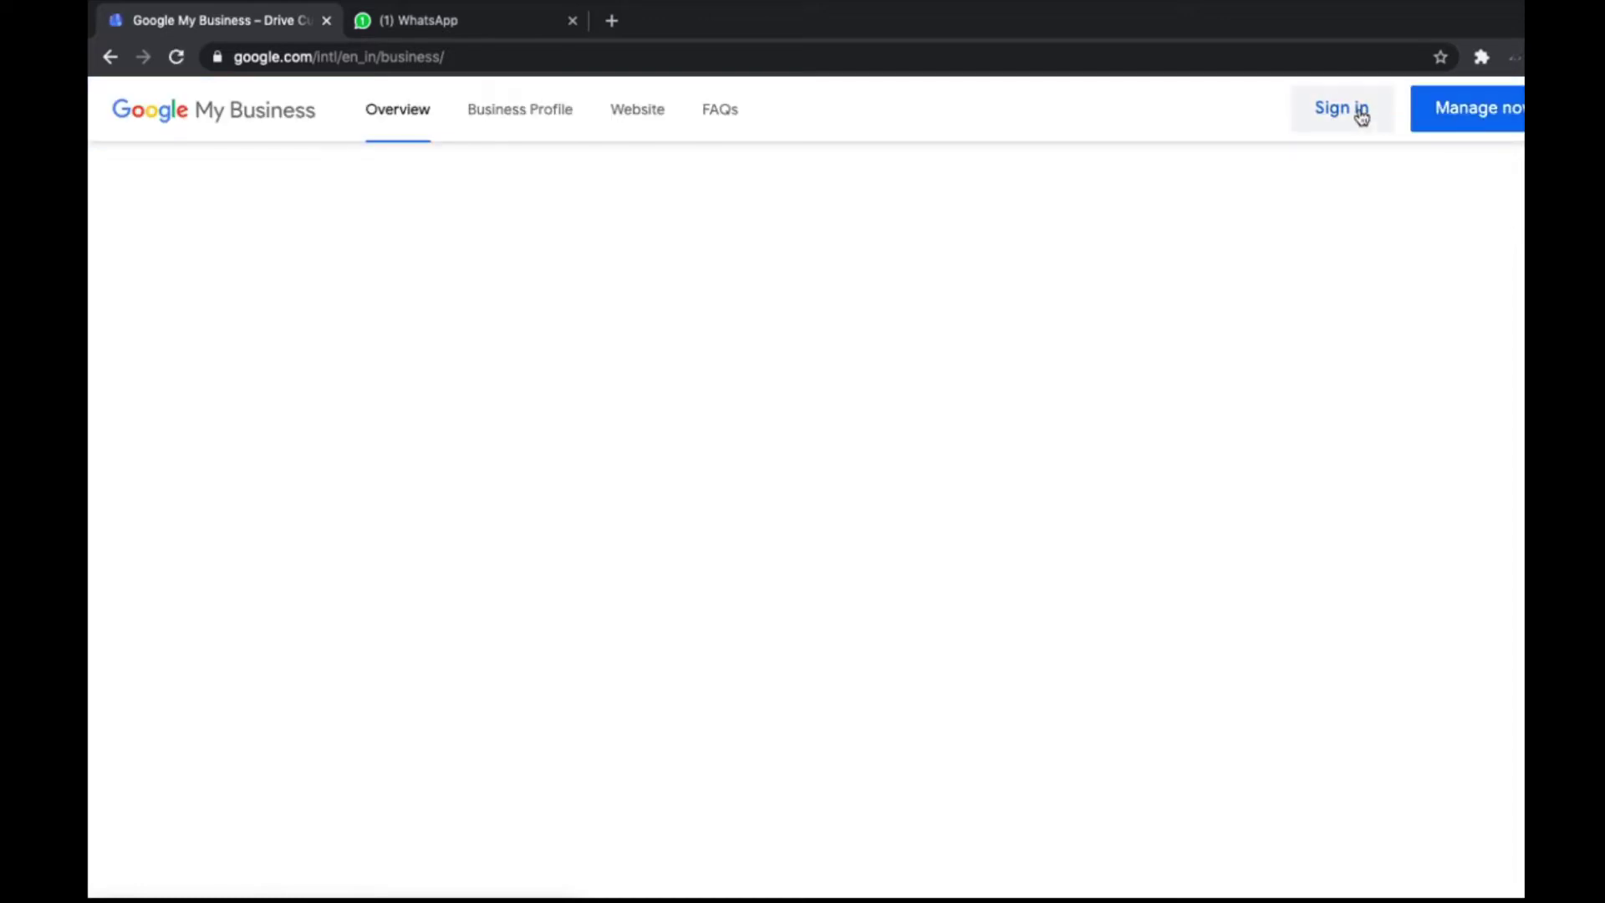
click(1342, 109)
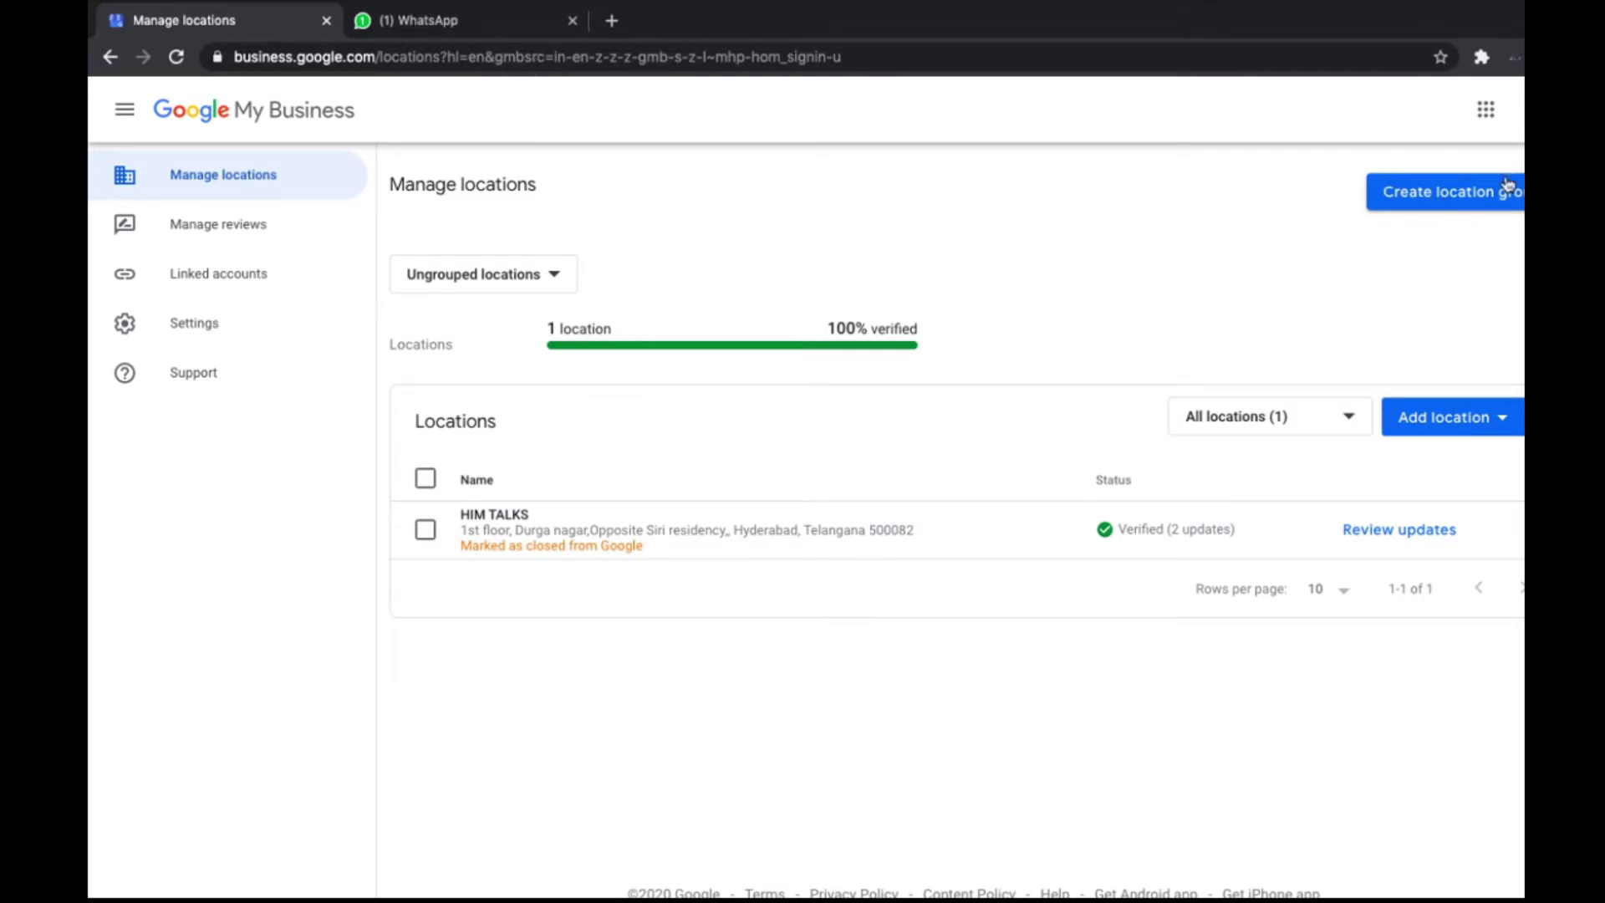
Step: Switch to the Google account that manages the Thehinduzone.com business and close the original Manage locations page
click(1519, 110)
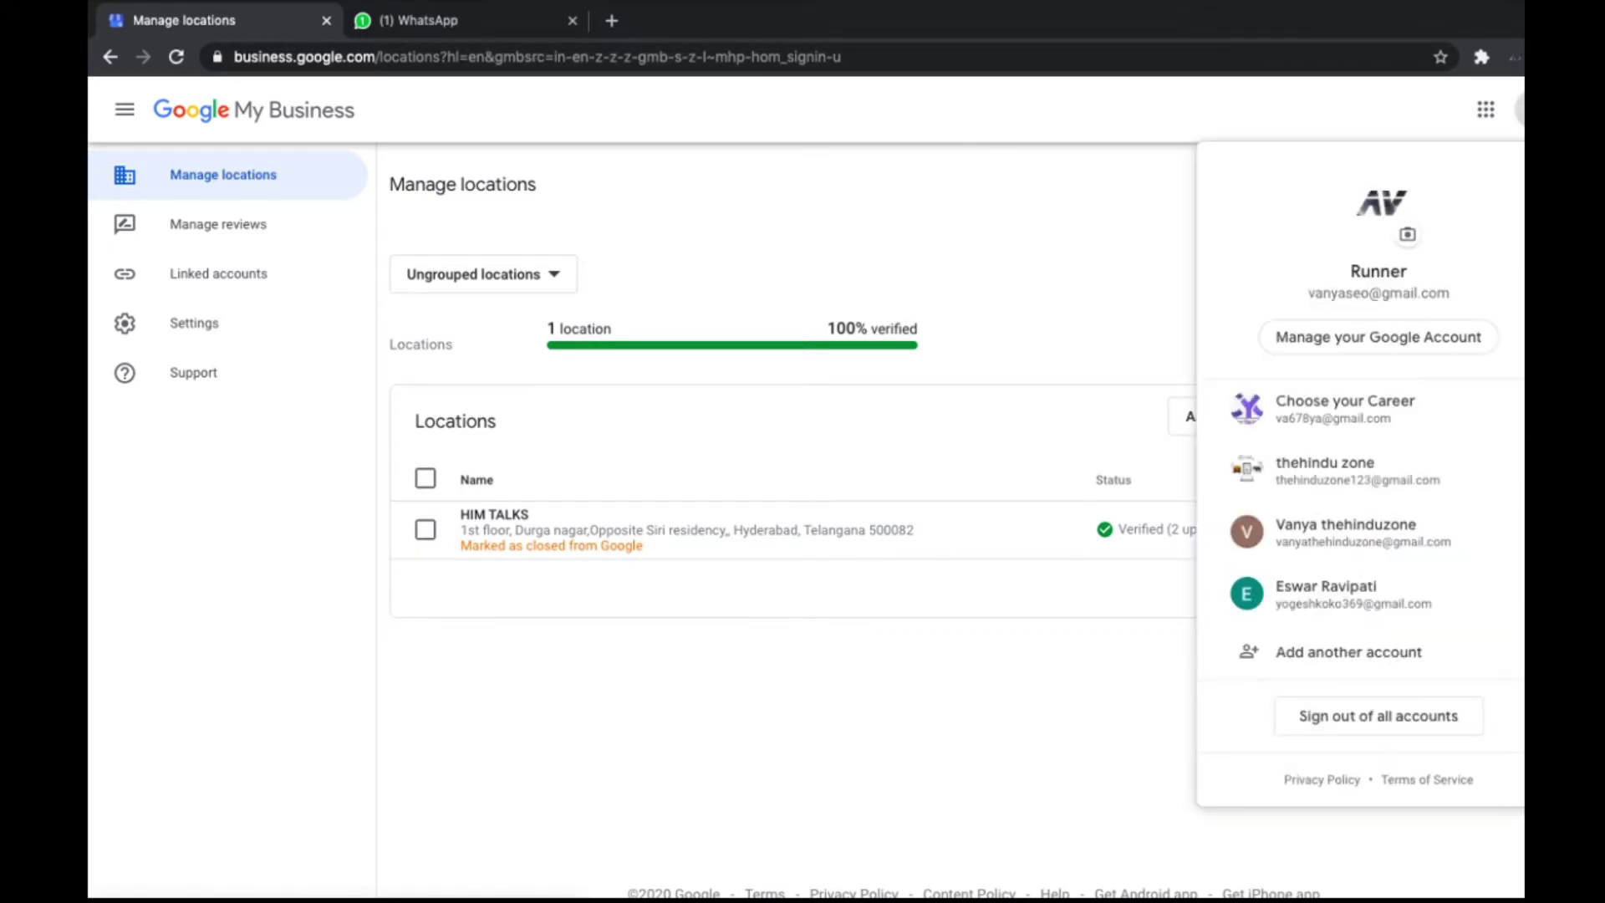
click(1370, 535)
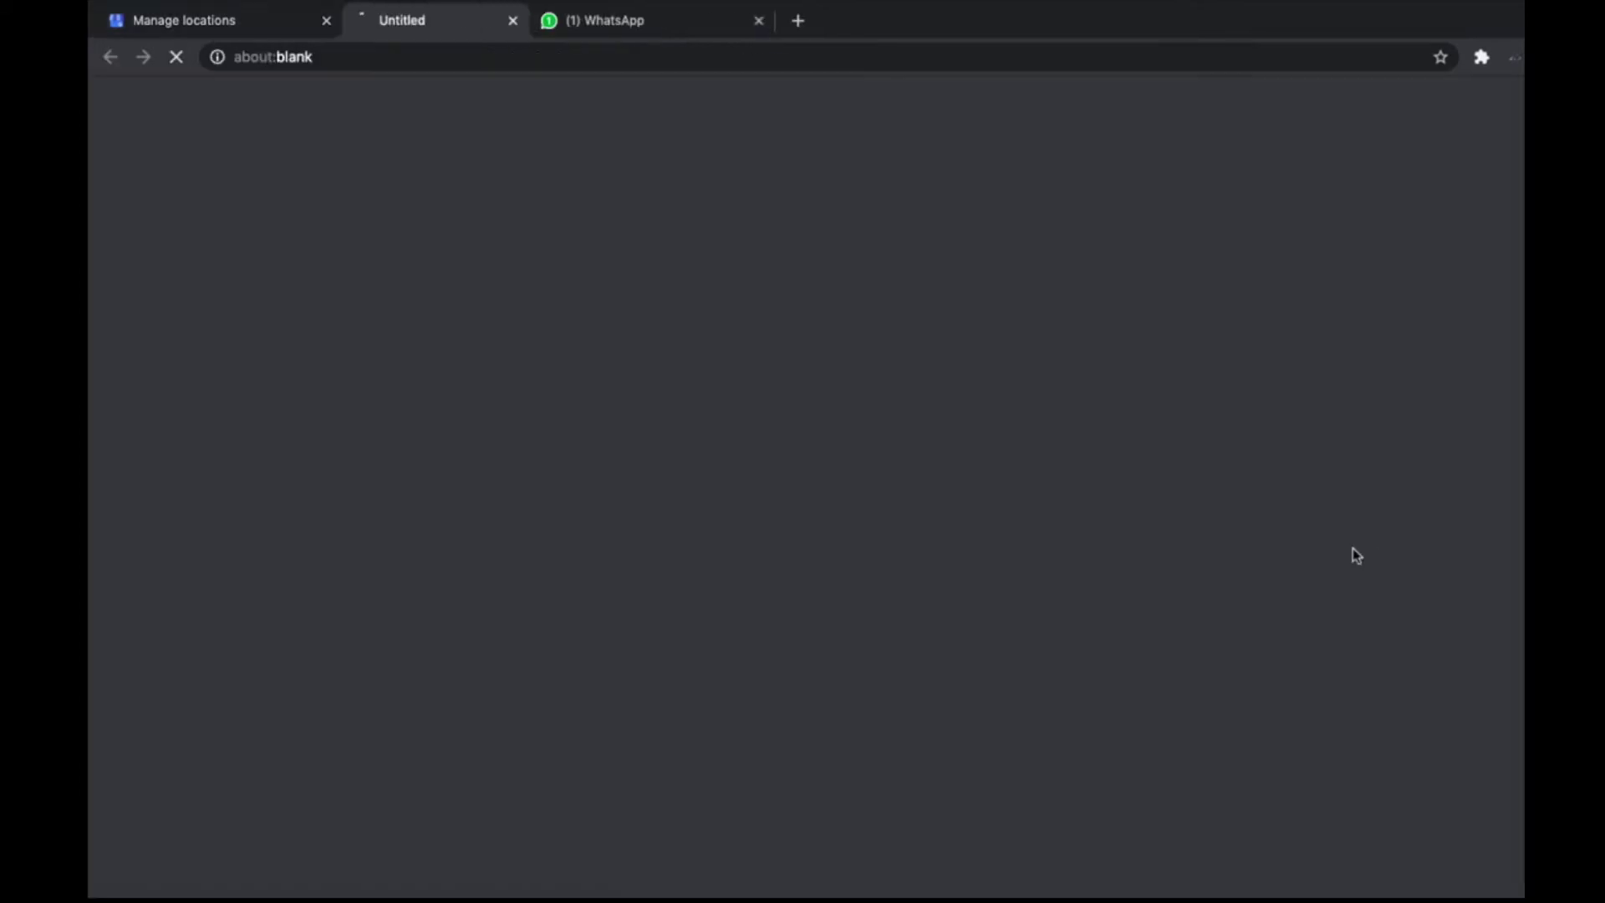
click(326, 20)
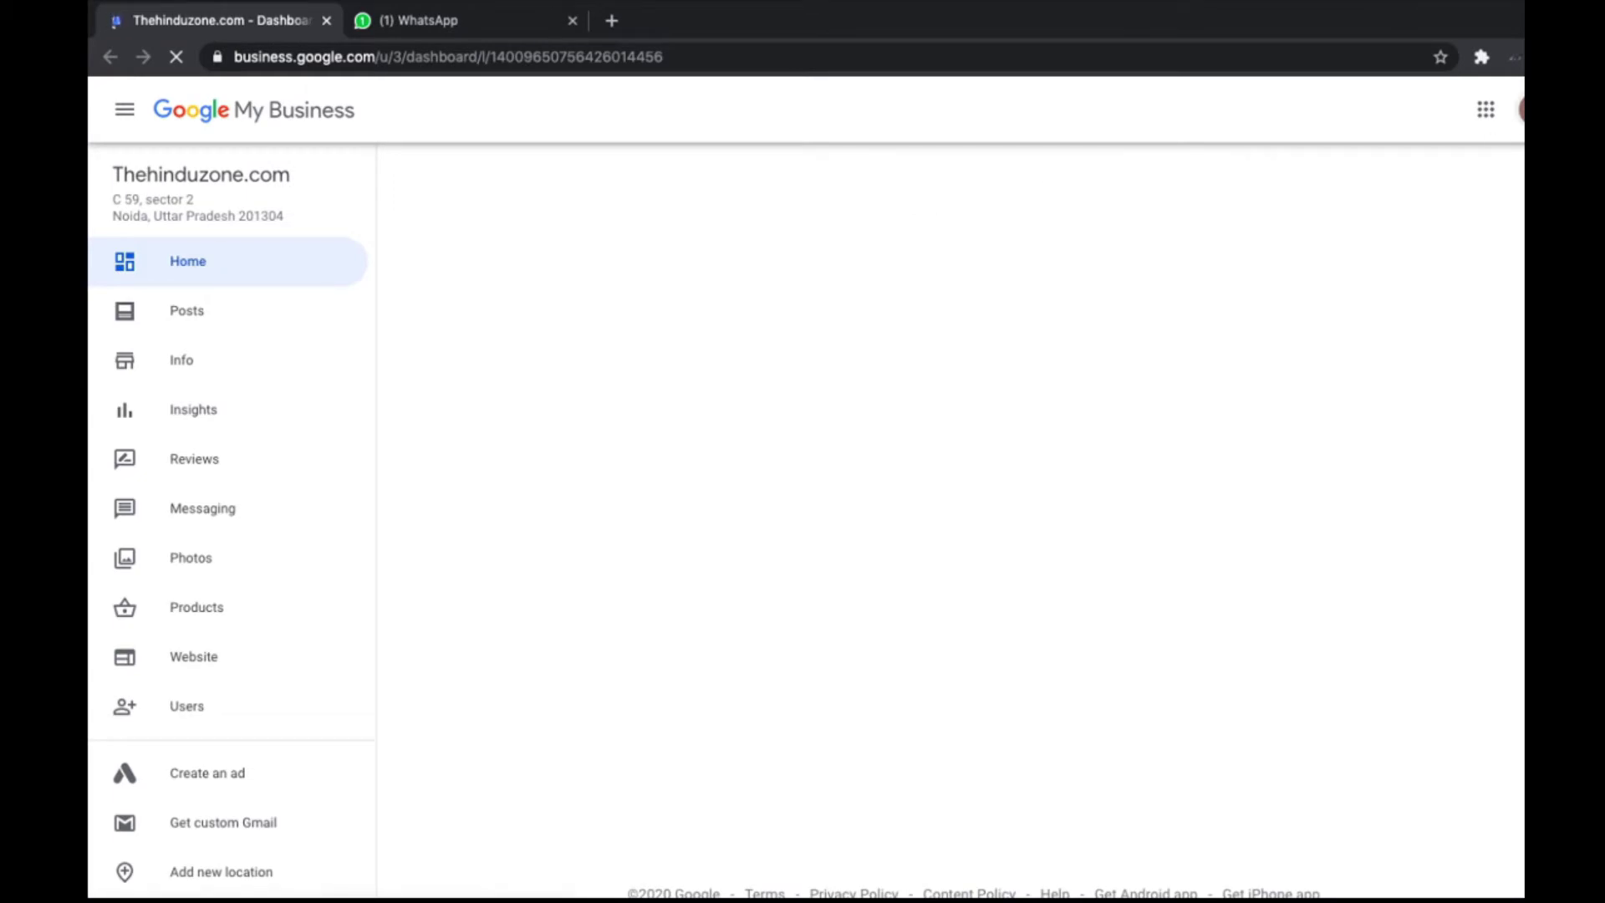
Step: Switch to the last Google account in the account list and close the Thehinduzone.com dashboard page
click(1524, 109)
click(1524, 109)
click(1523, 109)
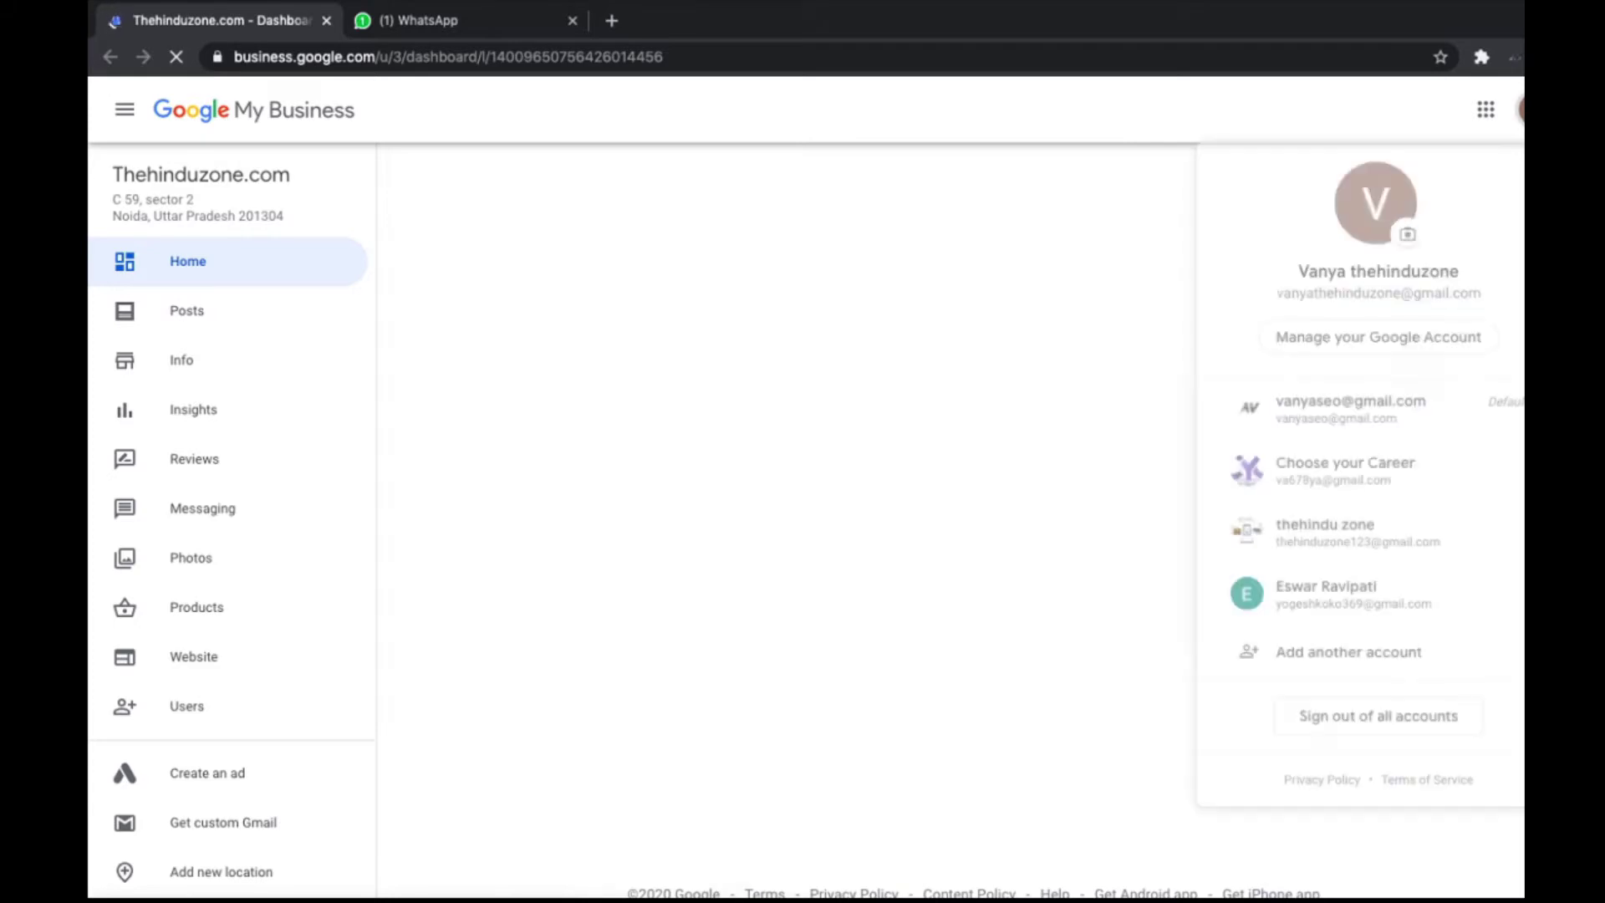
click(1349, 593)
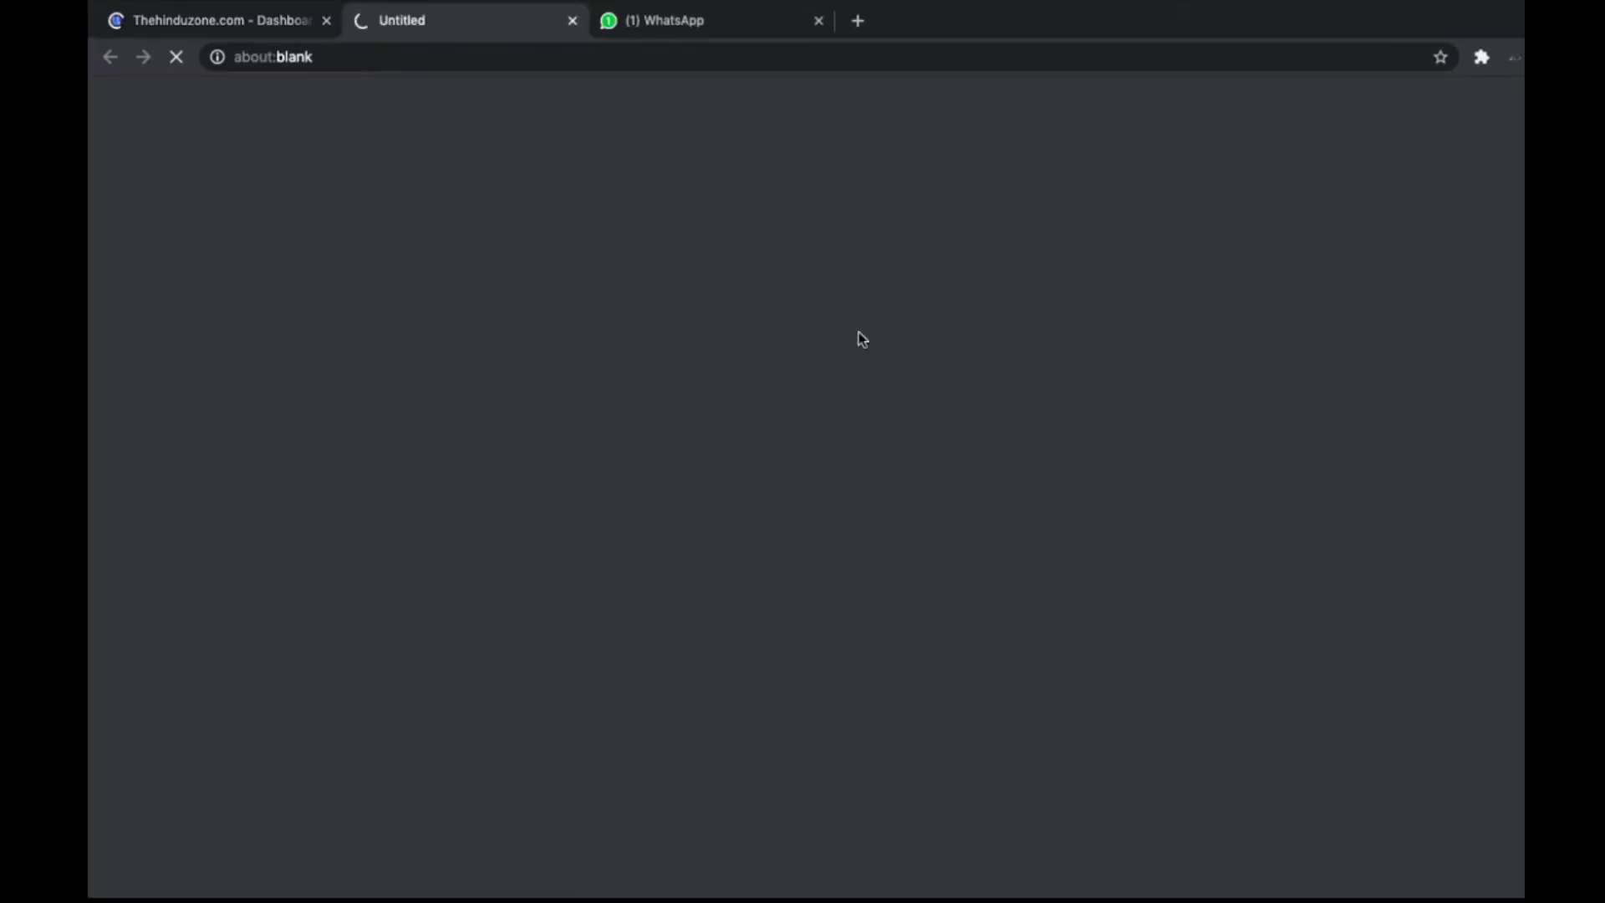
click(326, 21)
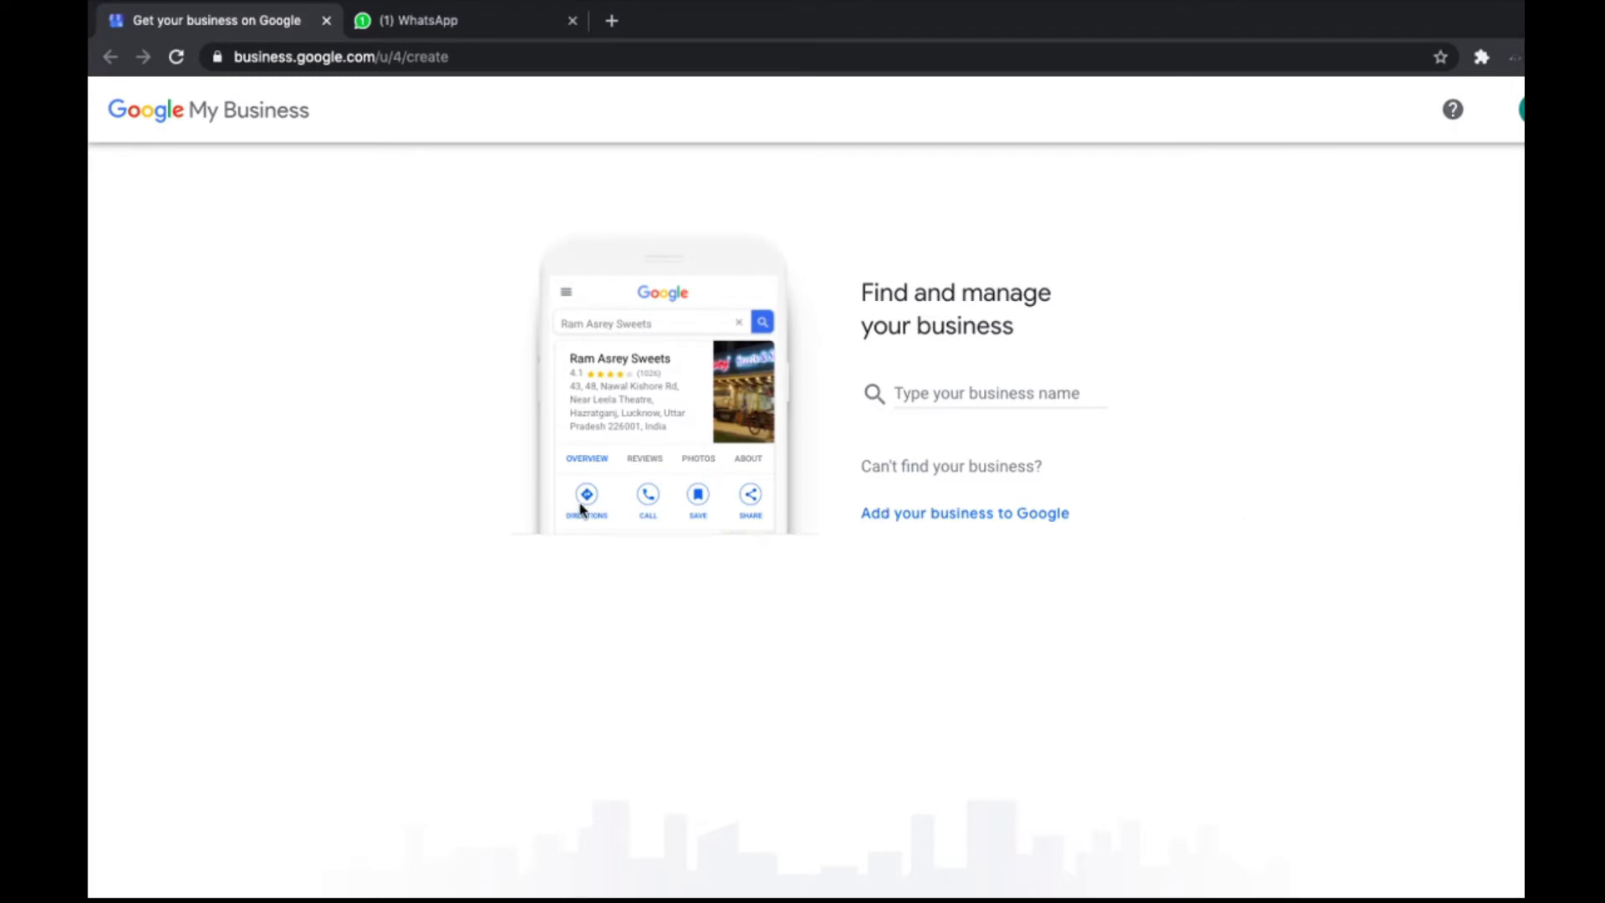
Step: Start adding a new business to Google and enter ONE Life Coaching as the business name
click(951, 520)
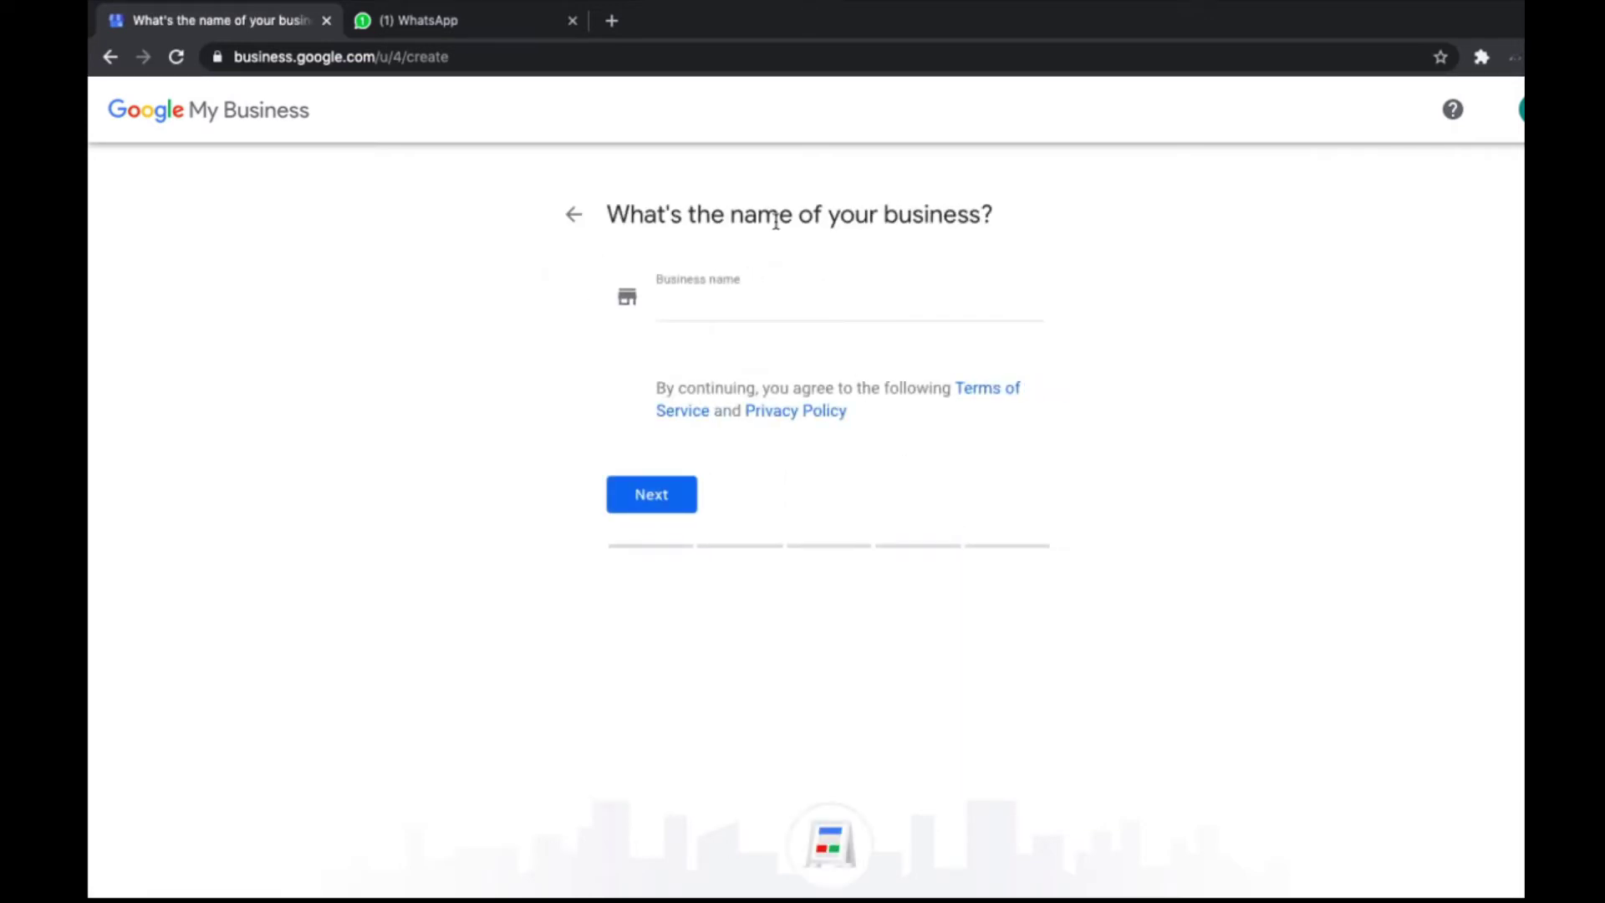
click(775, 304)
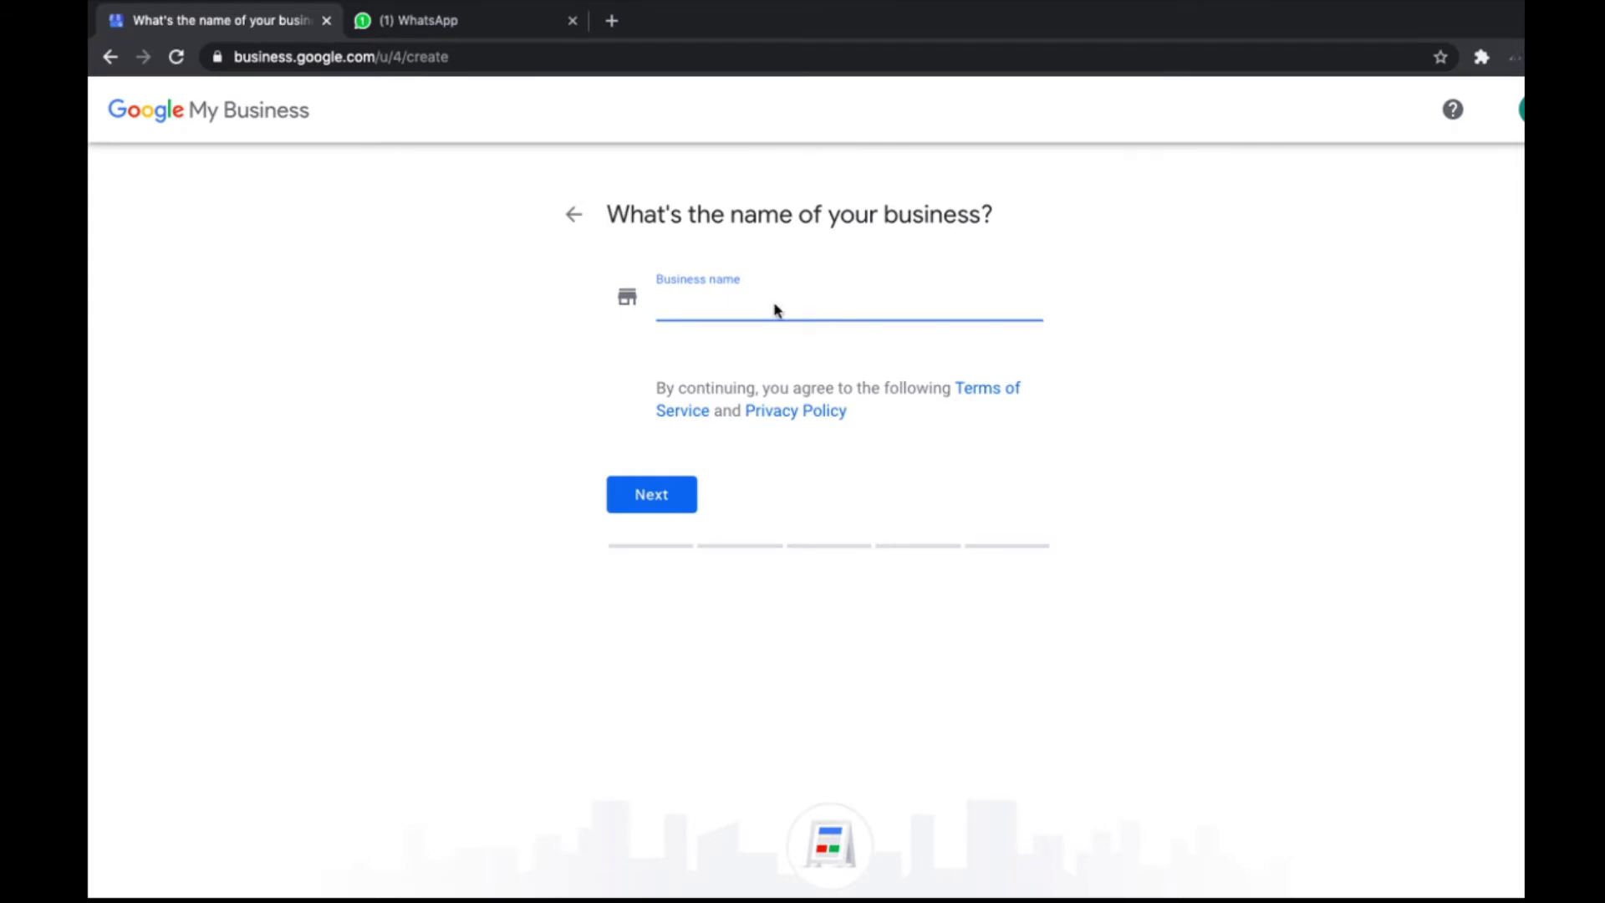
text(B)
key(BackSpace)
text(ONE)
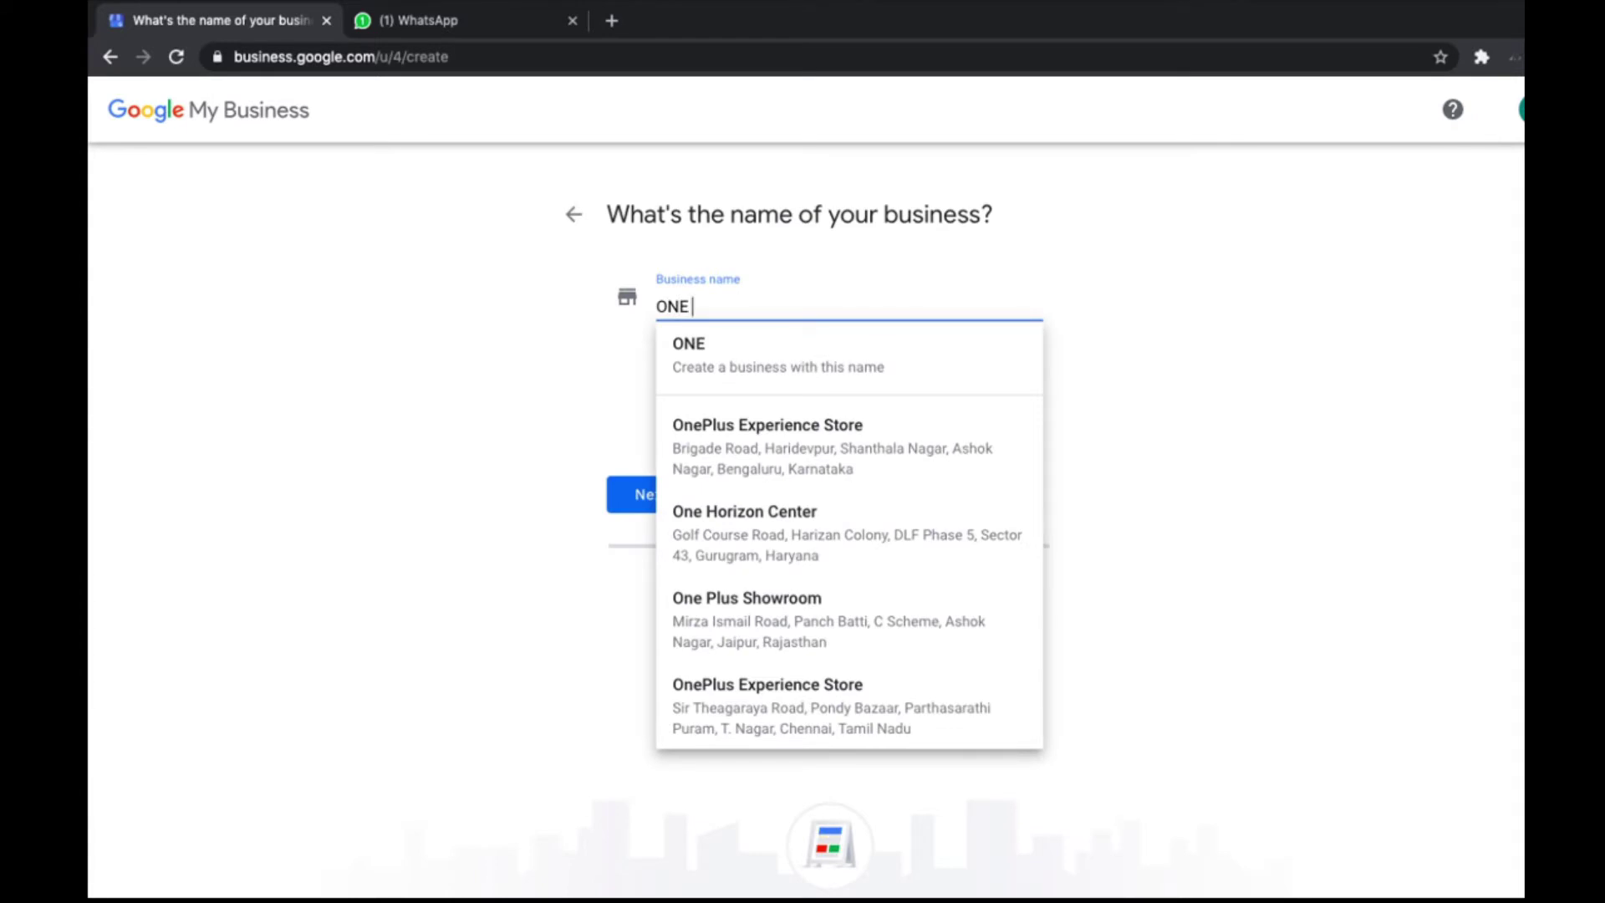
text(Life Coaching)
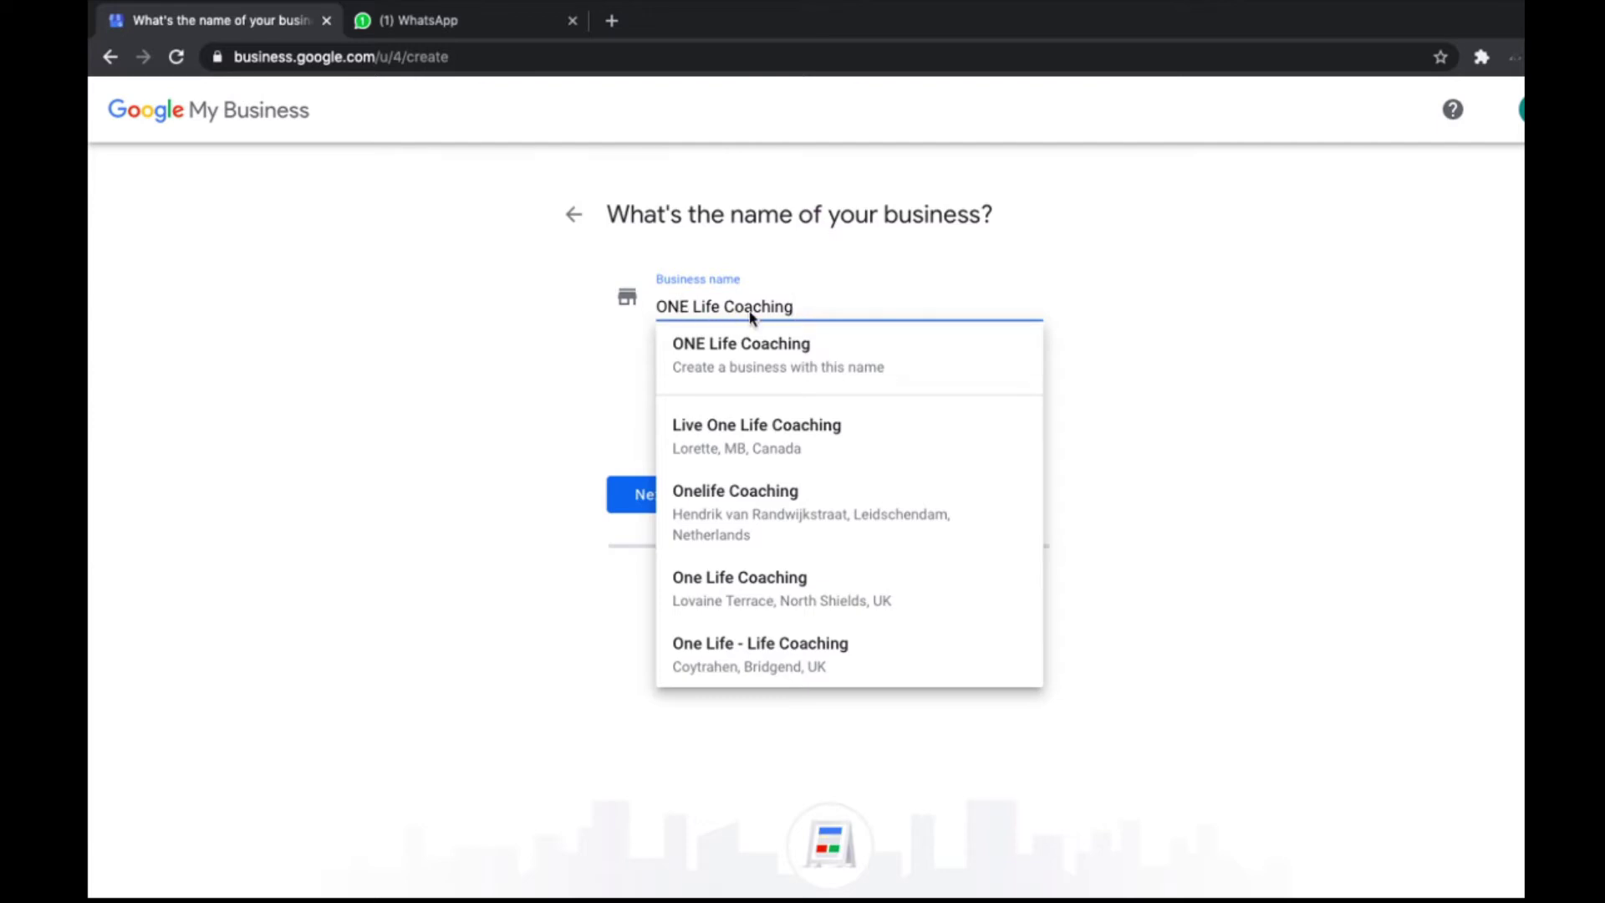
click(691, 306)
text(YA)
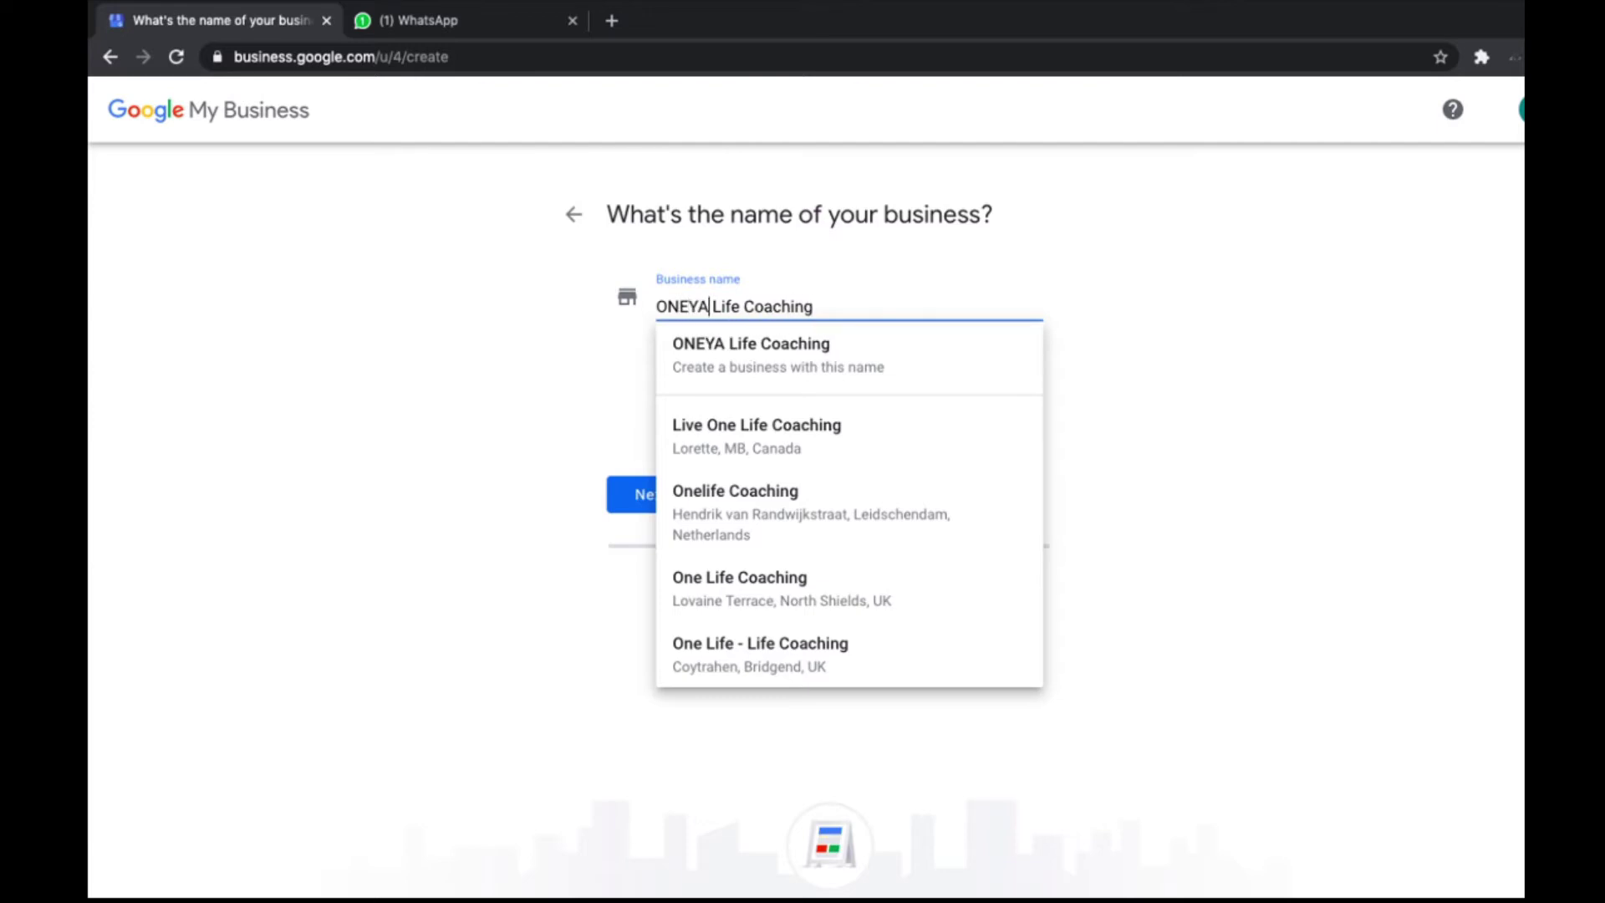
key(BackSpace)
key(BackSpace)
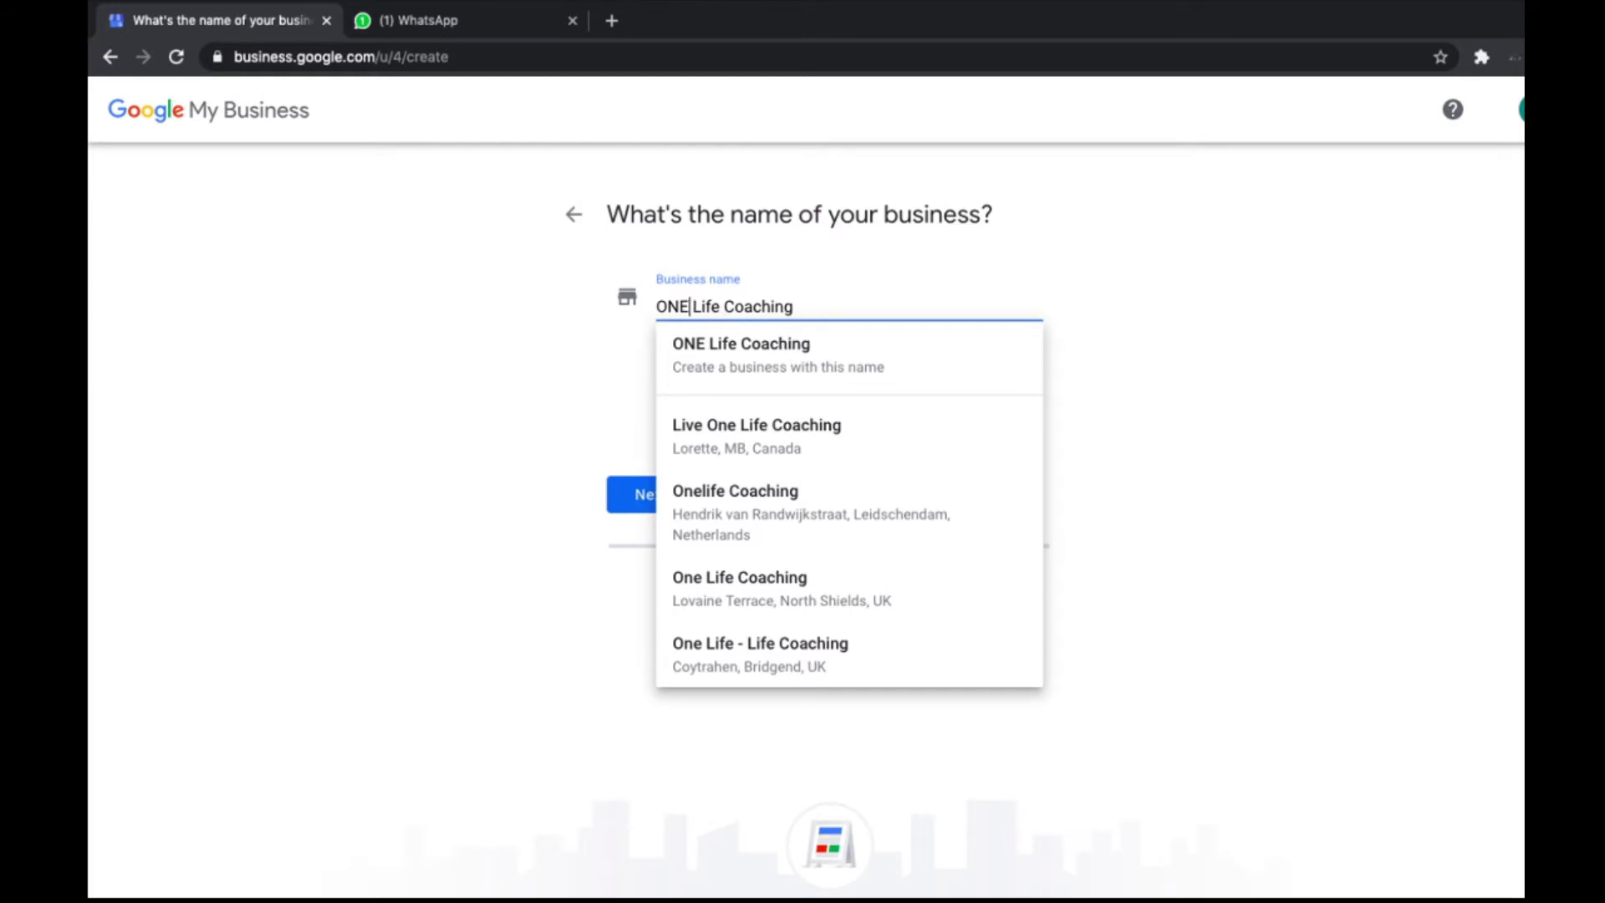
Step: Dismiss the business name suggestions and continue to the category question with the entered name
click(967, 269)
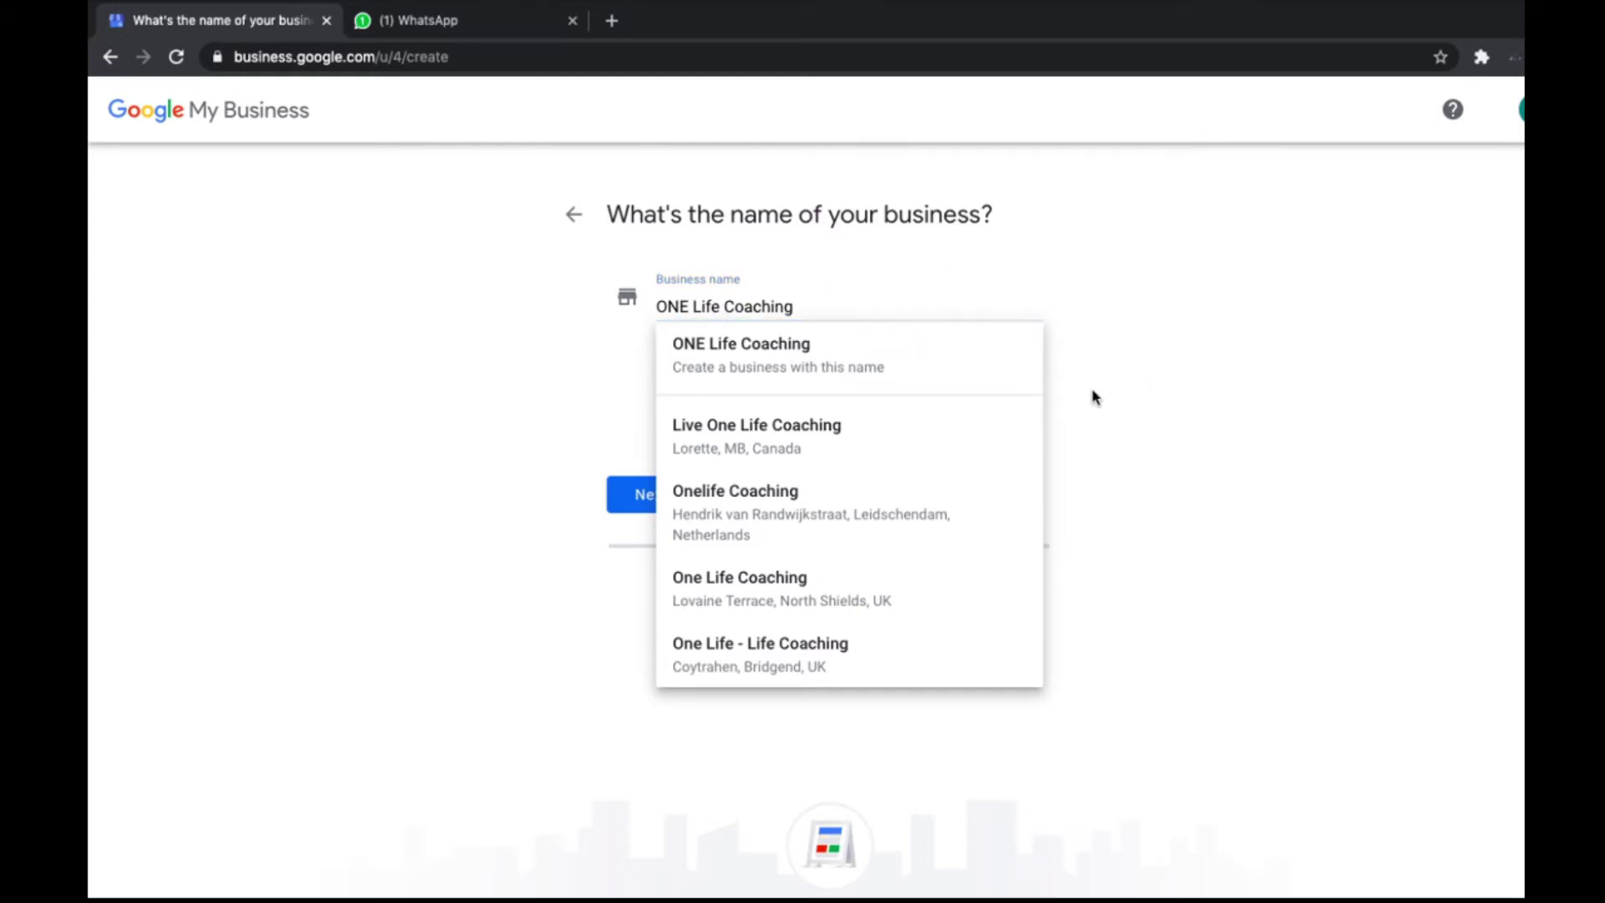
click(1005, 372)
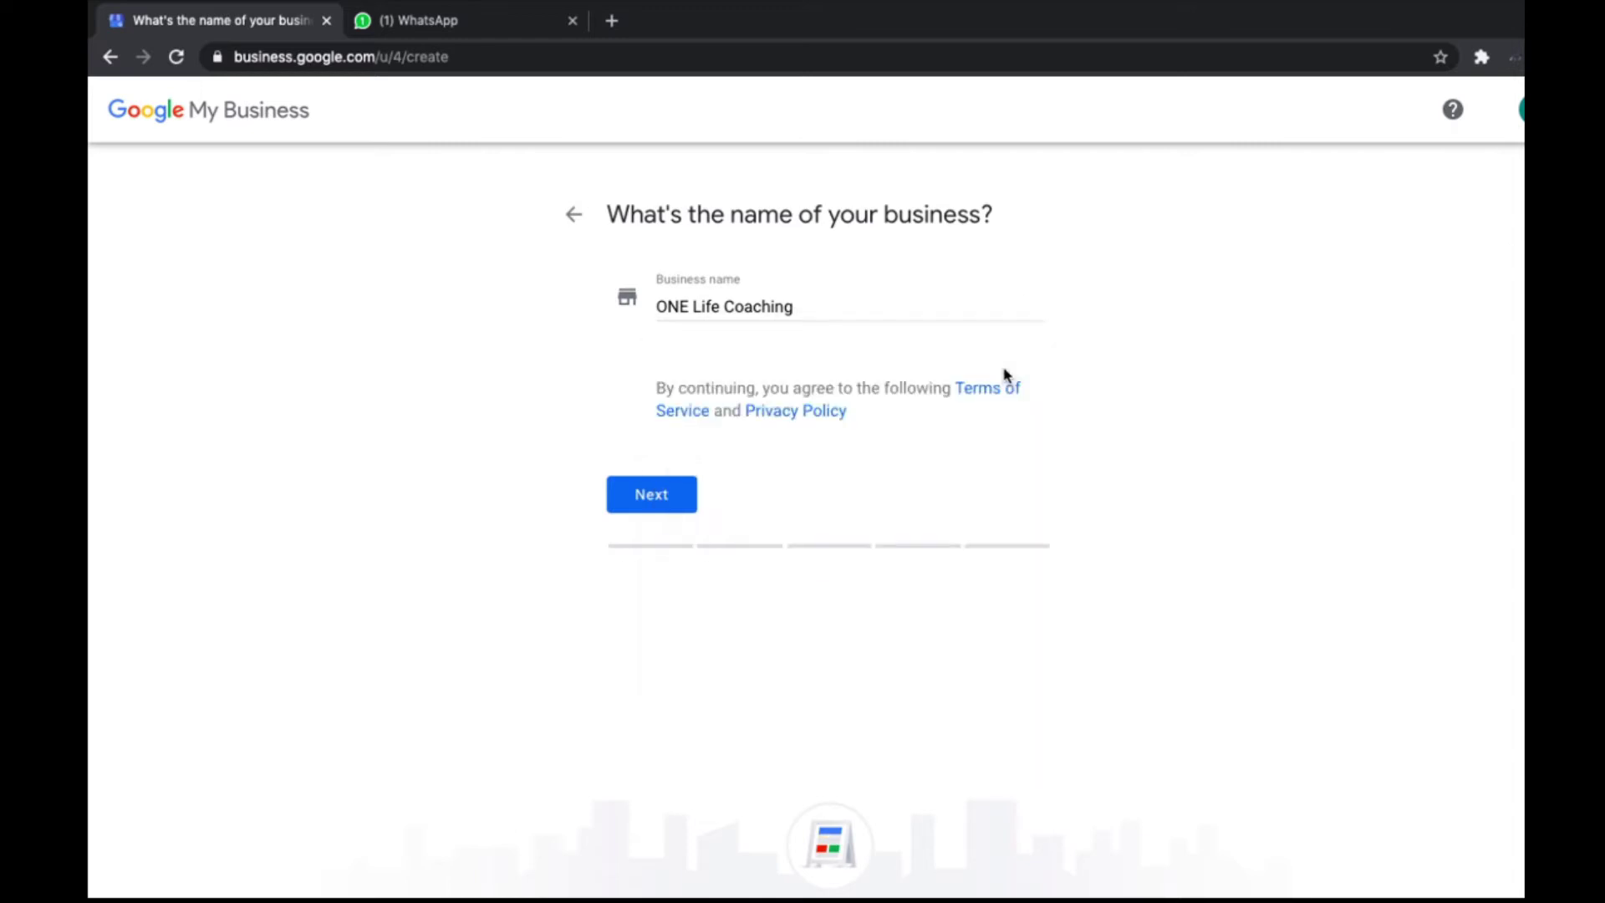
click(657, 505)
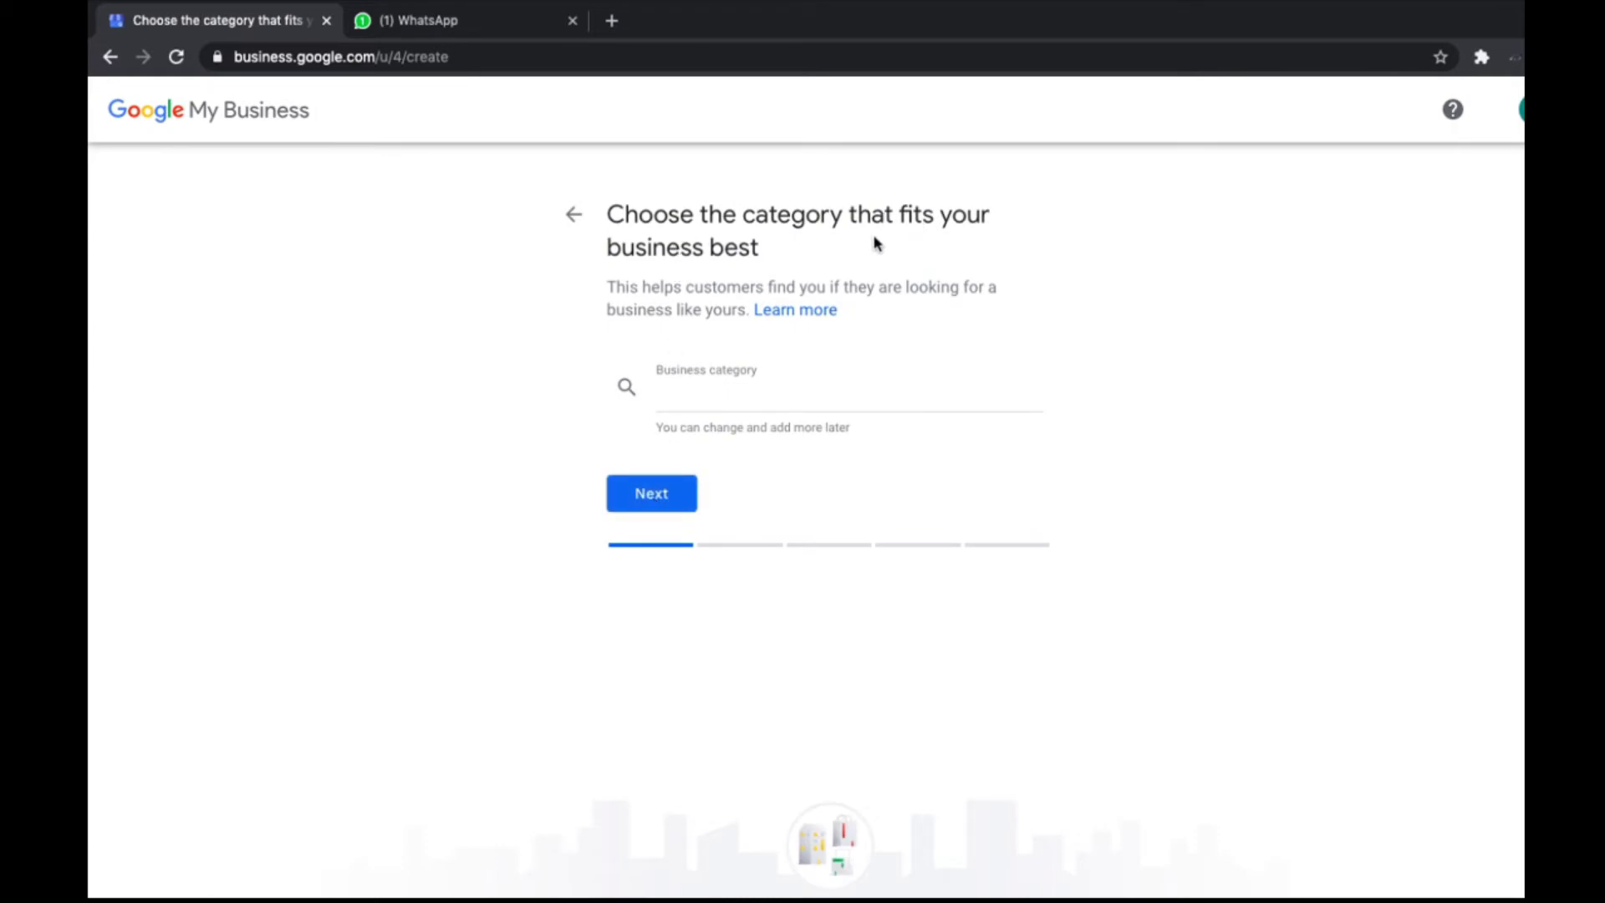
Step: Set the business category to Coaching Center from the suggestions for "coaching" and continue
click(747, 410)
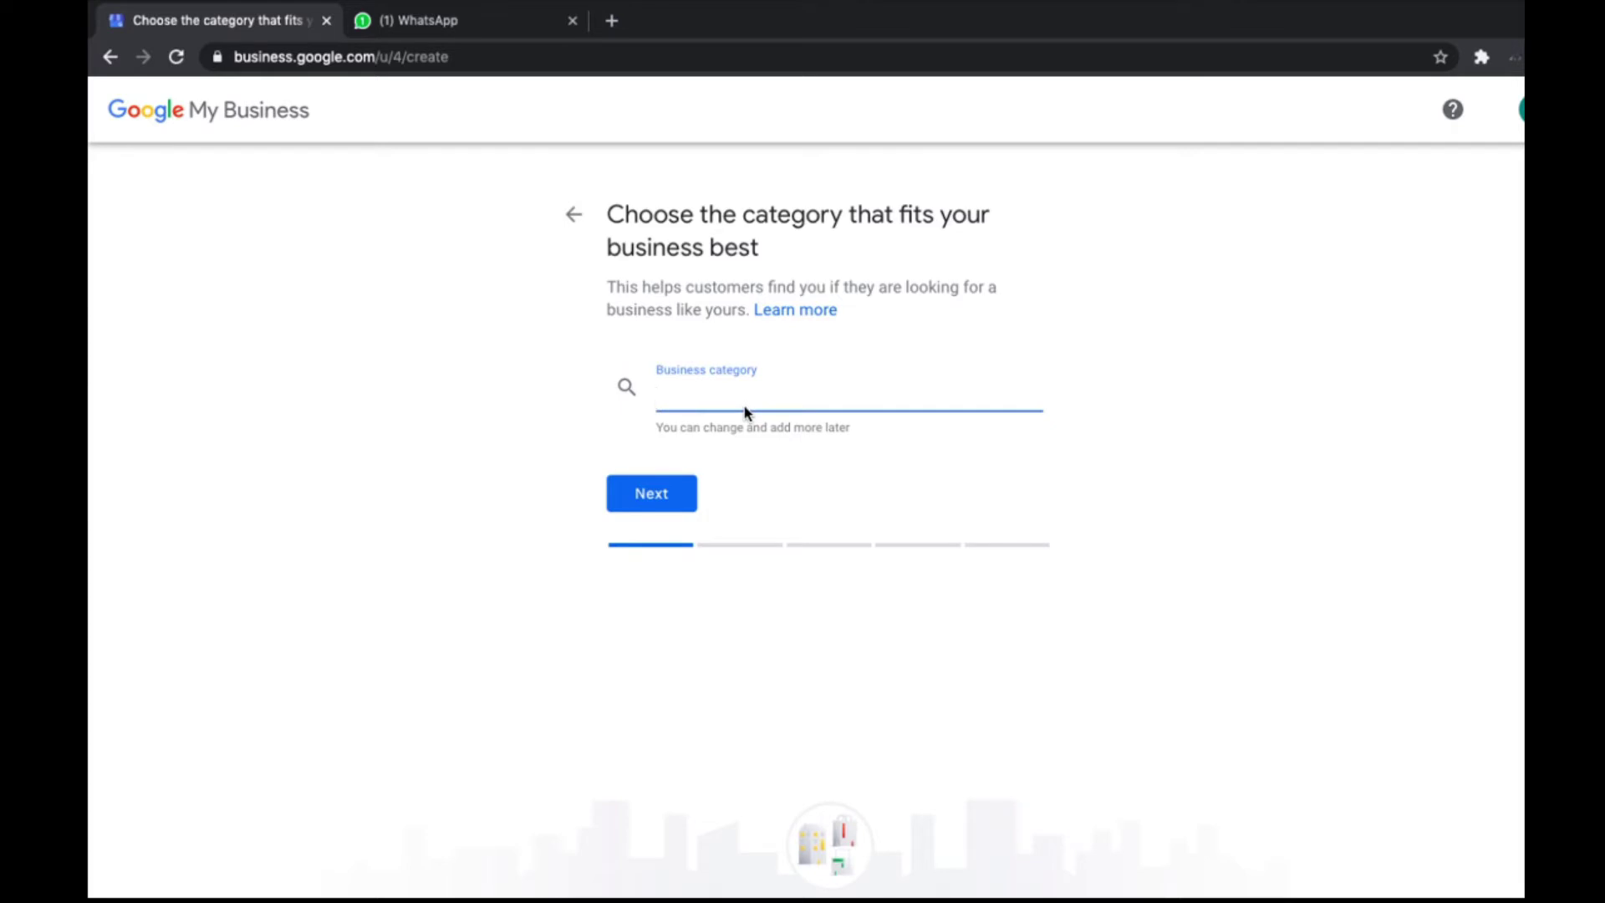
text(coachin)
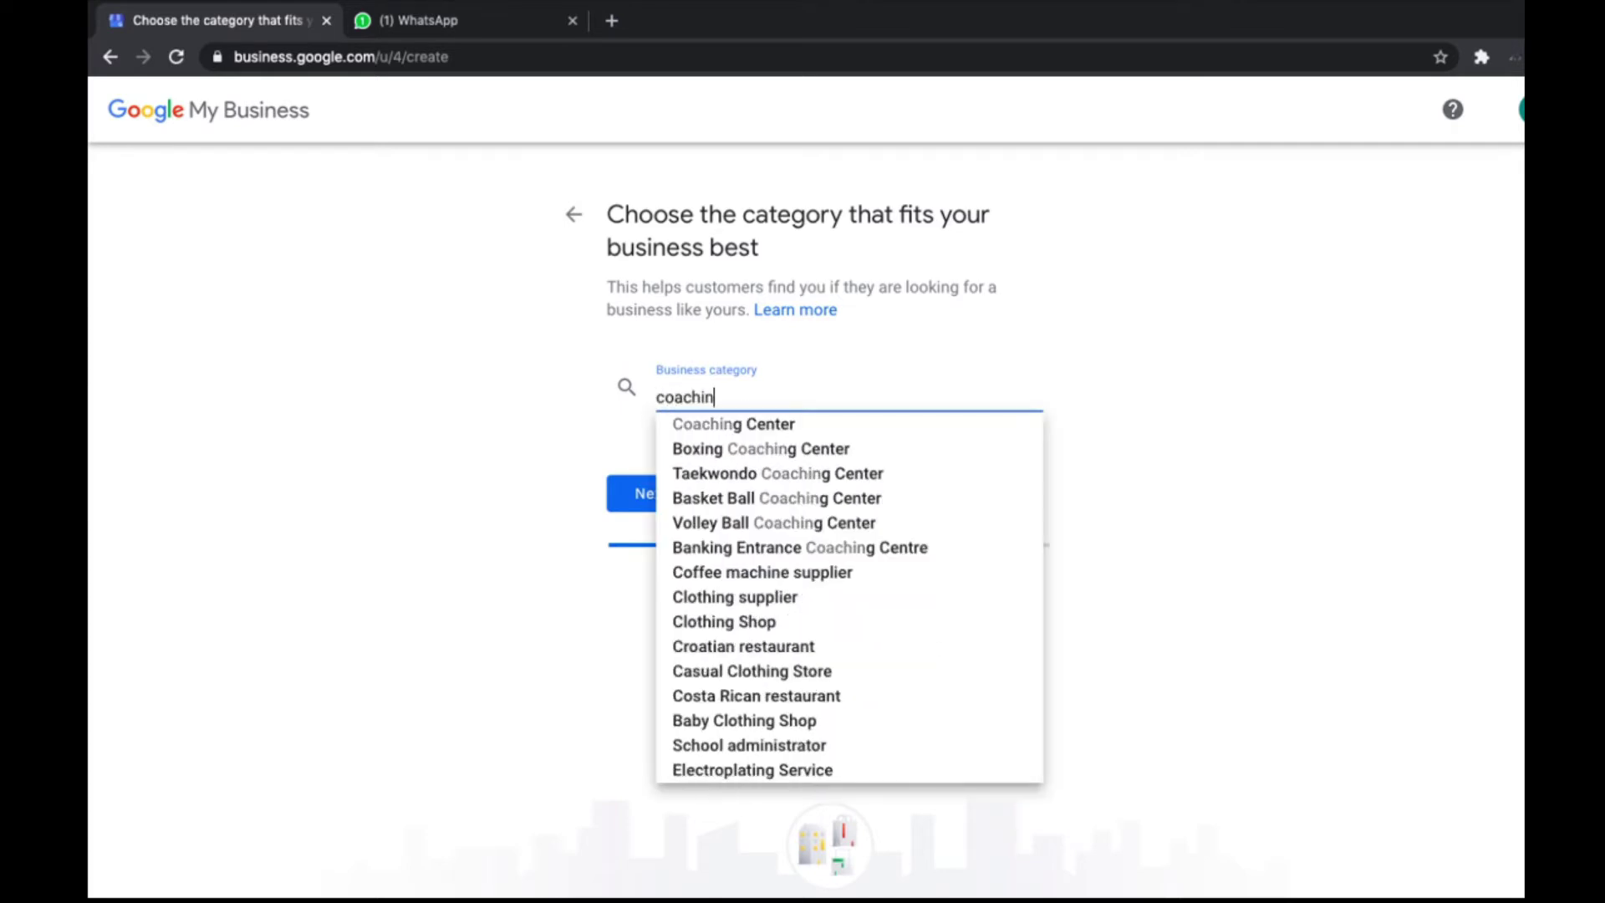
key(BackSpace)
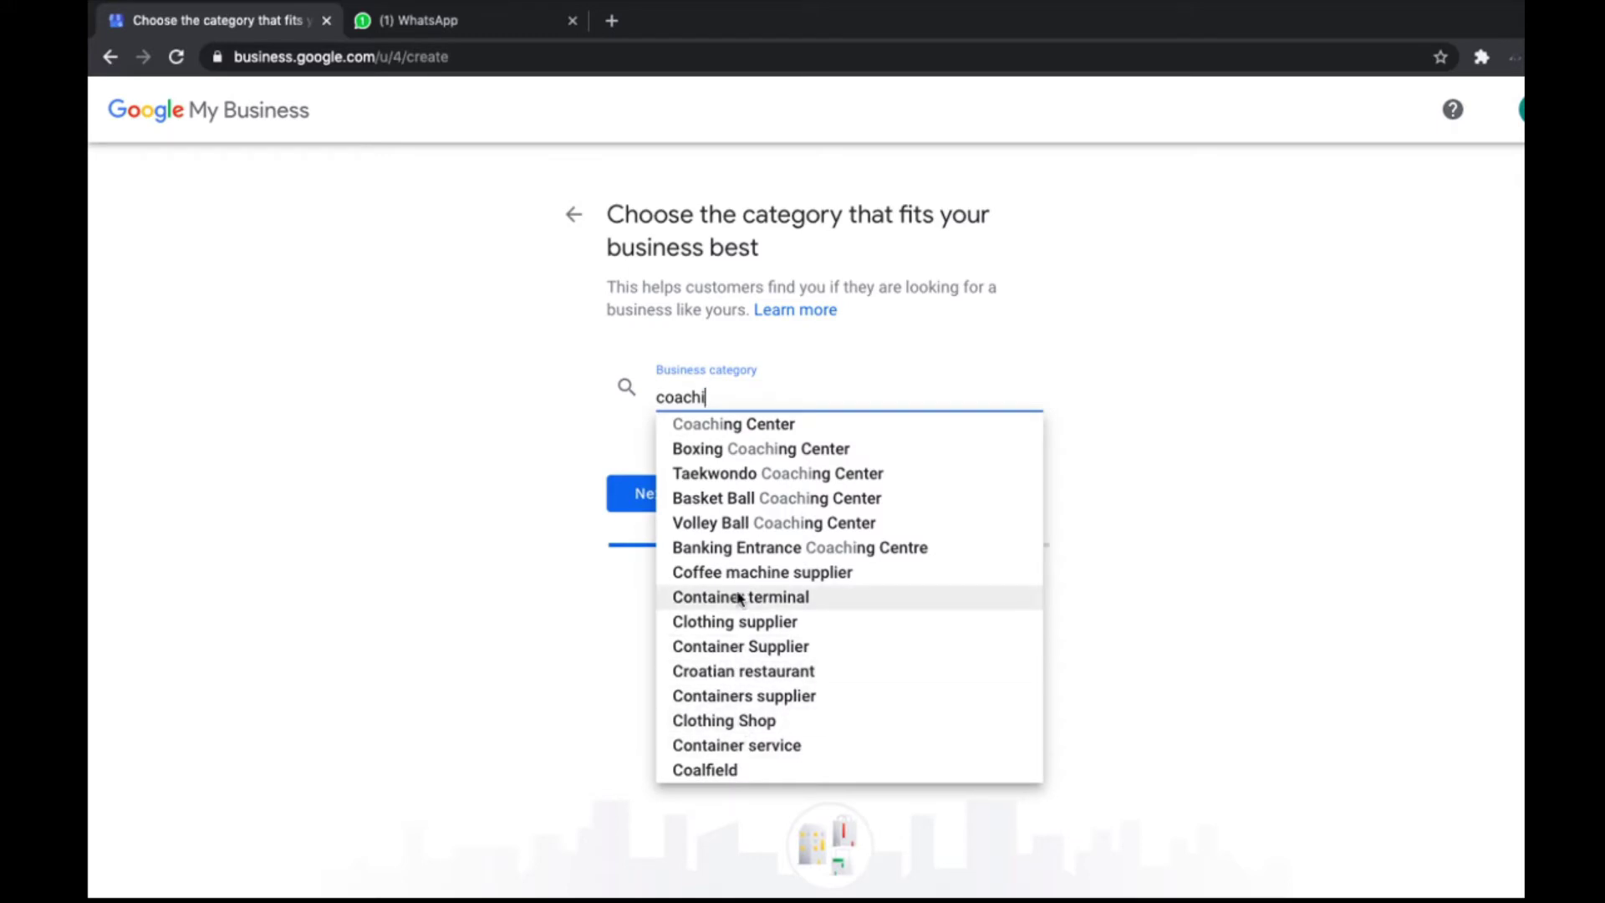
key(BackSpace)
key(BackSpace)
key(BackSpace)
key(BackSpace)
key(BackSpace)
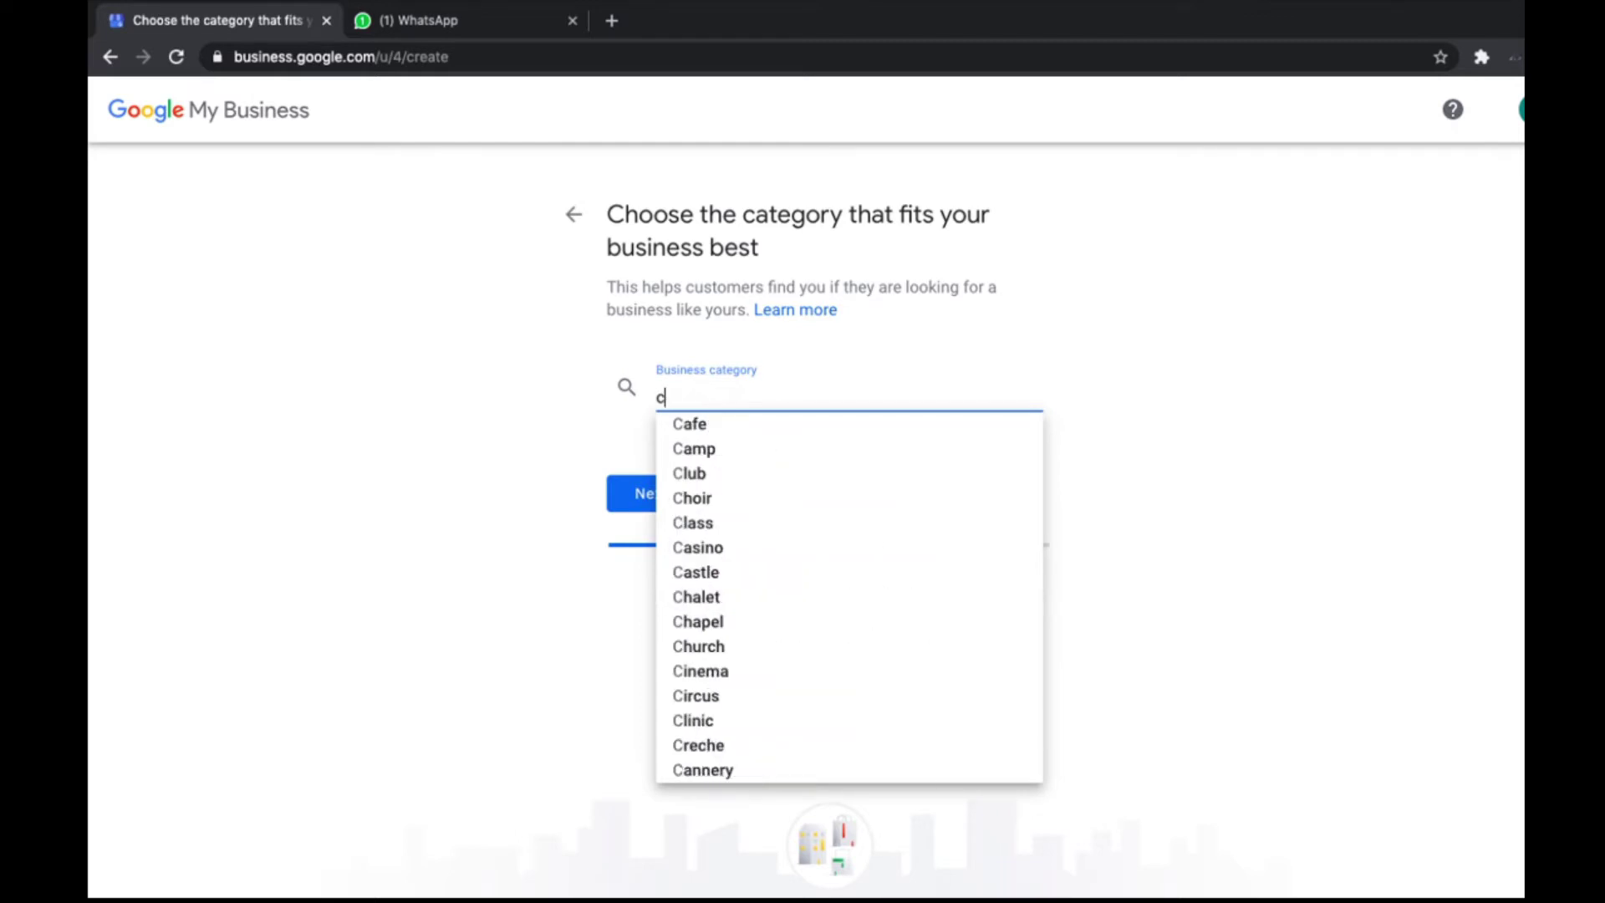
text(oaching)
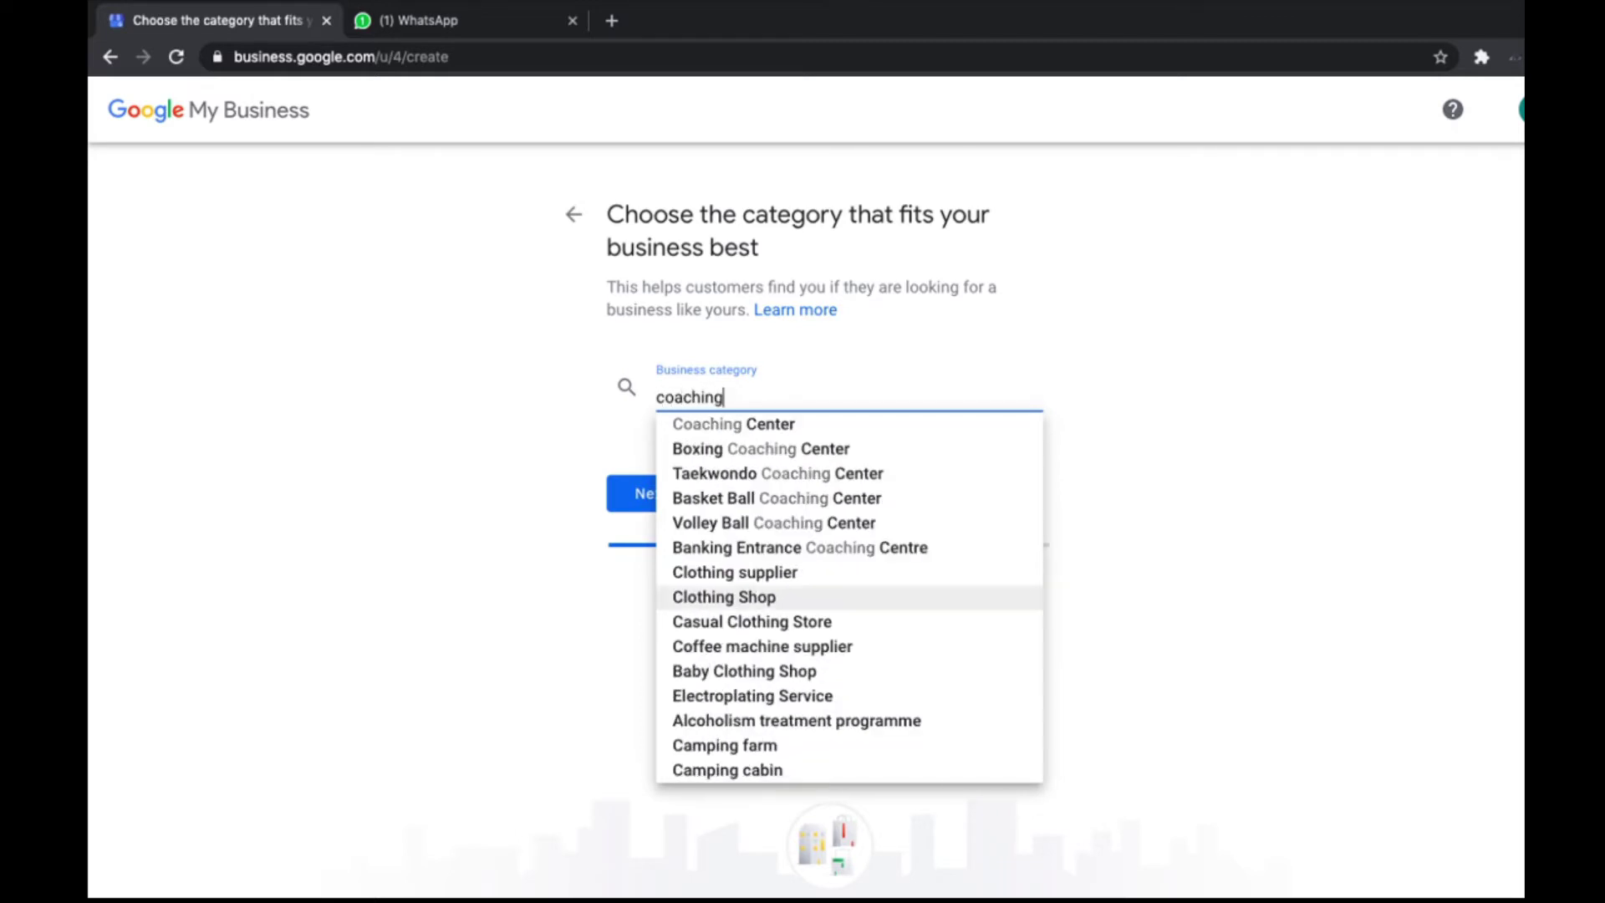
click(766, 424)
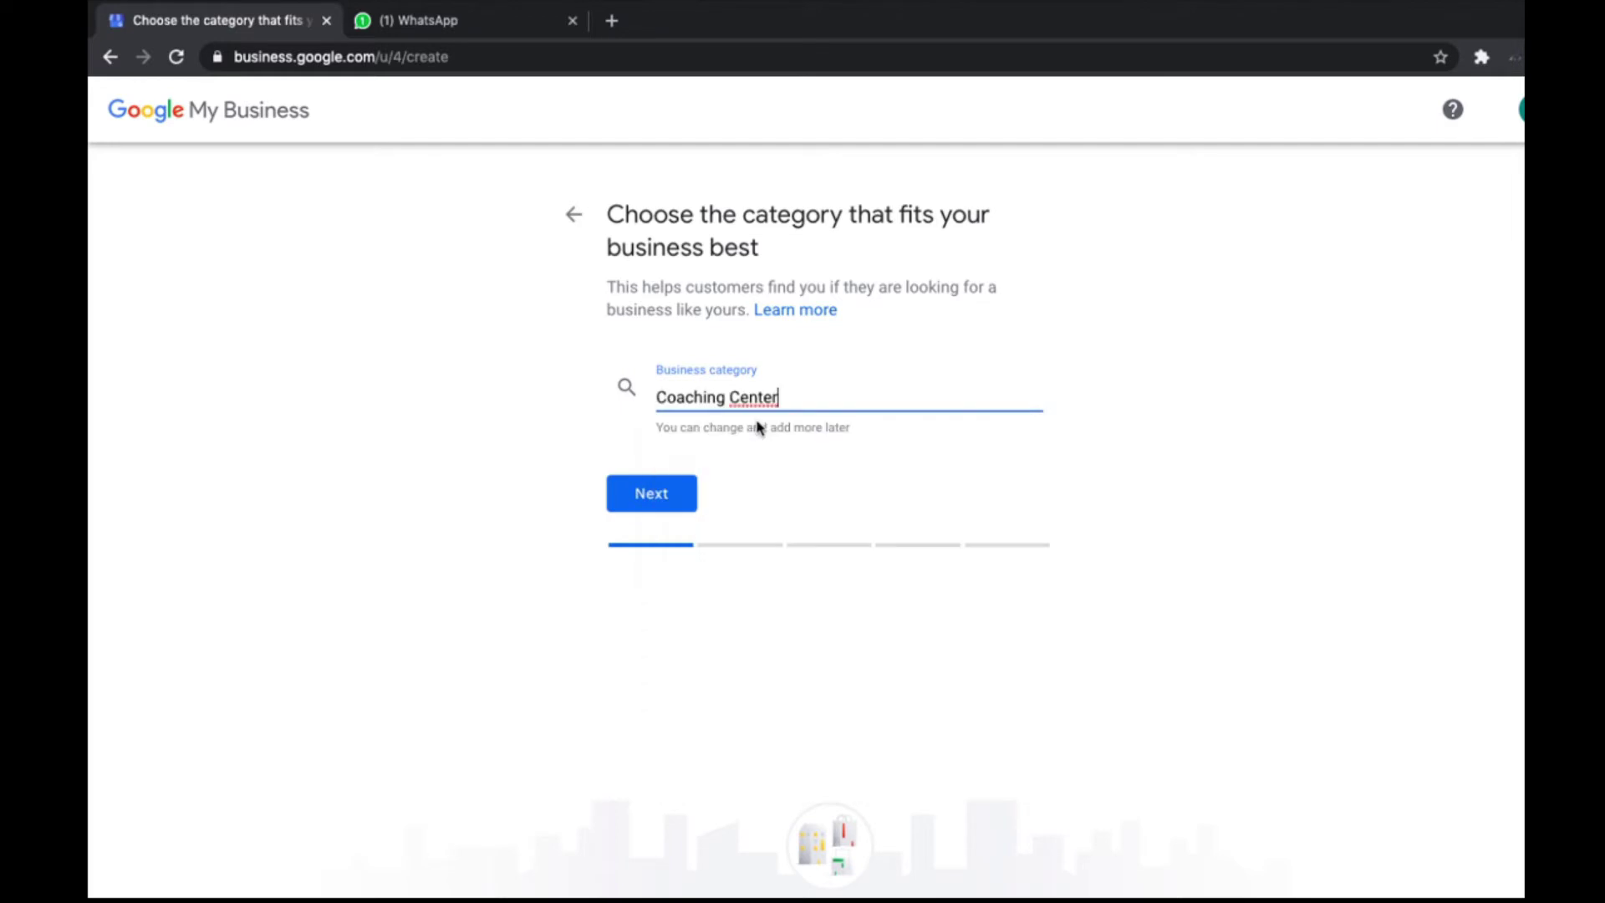
click(655, 502)
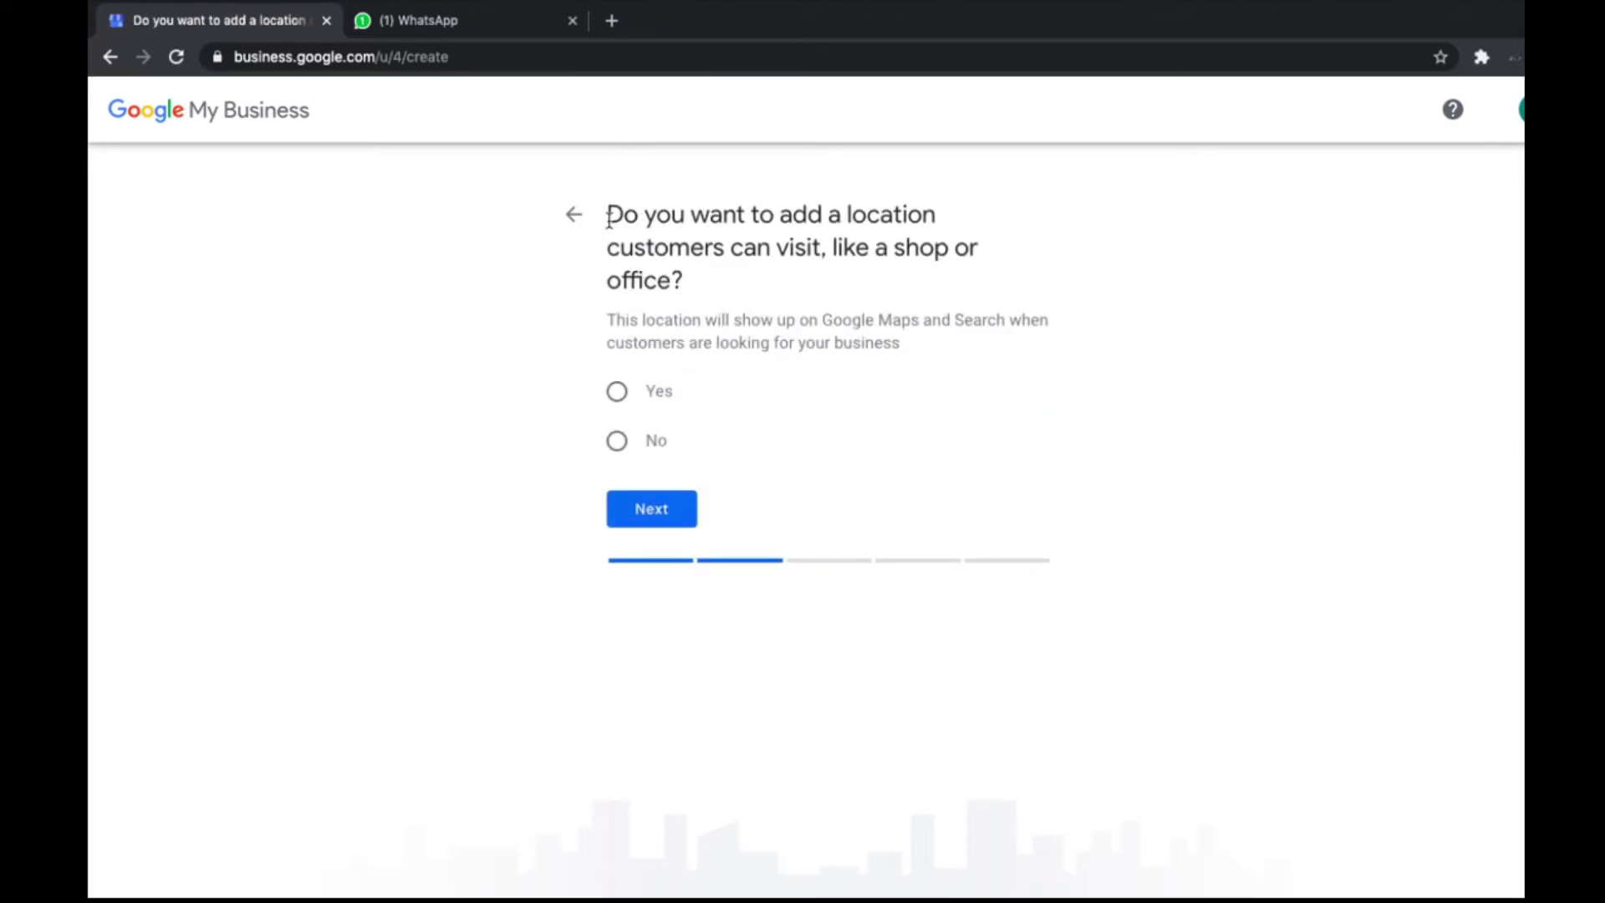
Step: Answer Yes to adding a location customers can visit and continue to the address form
drag(610, 213, 699, 280)
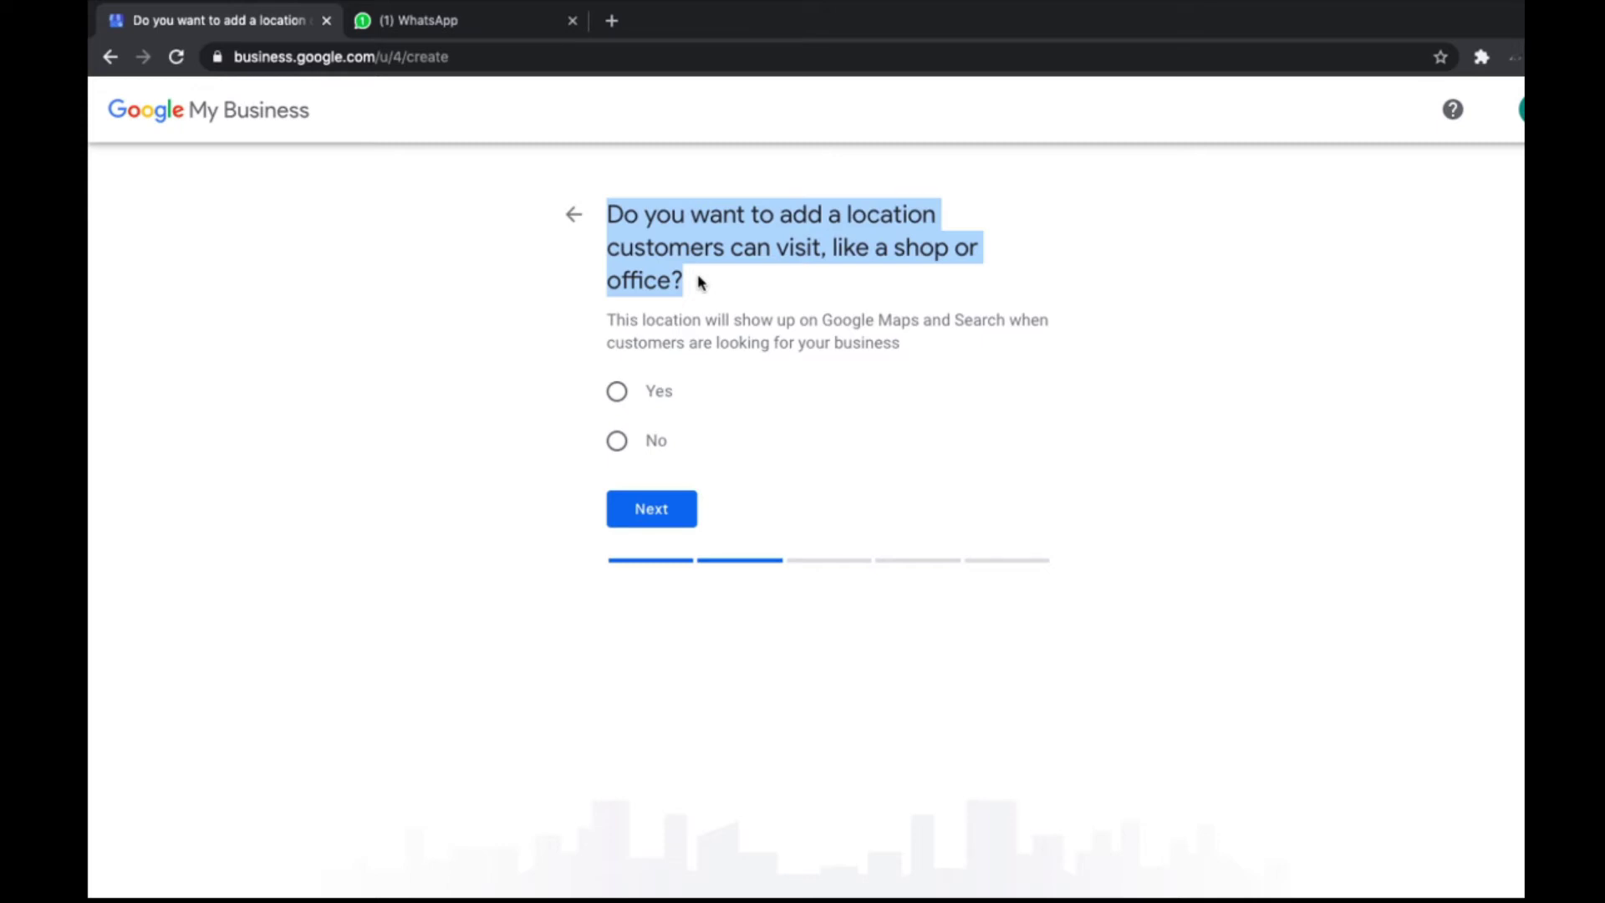
click(617, 393)
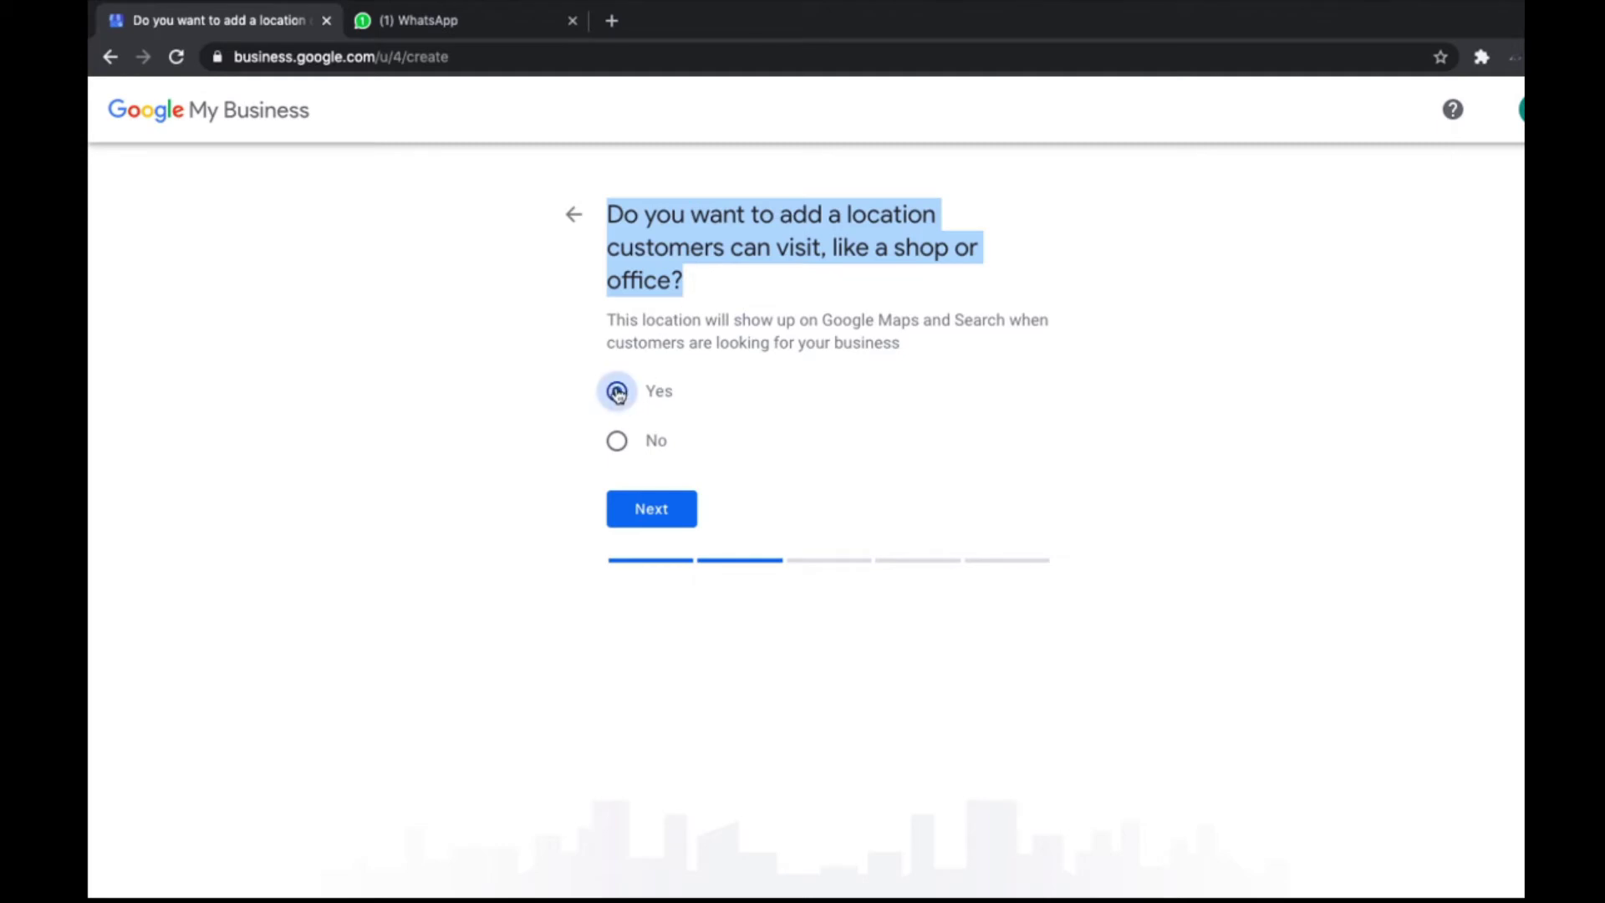
click(656, 513)
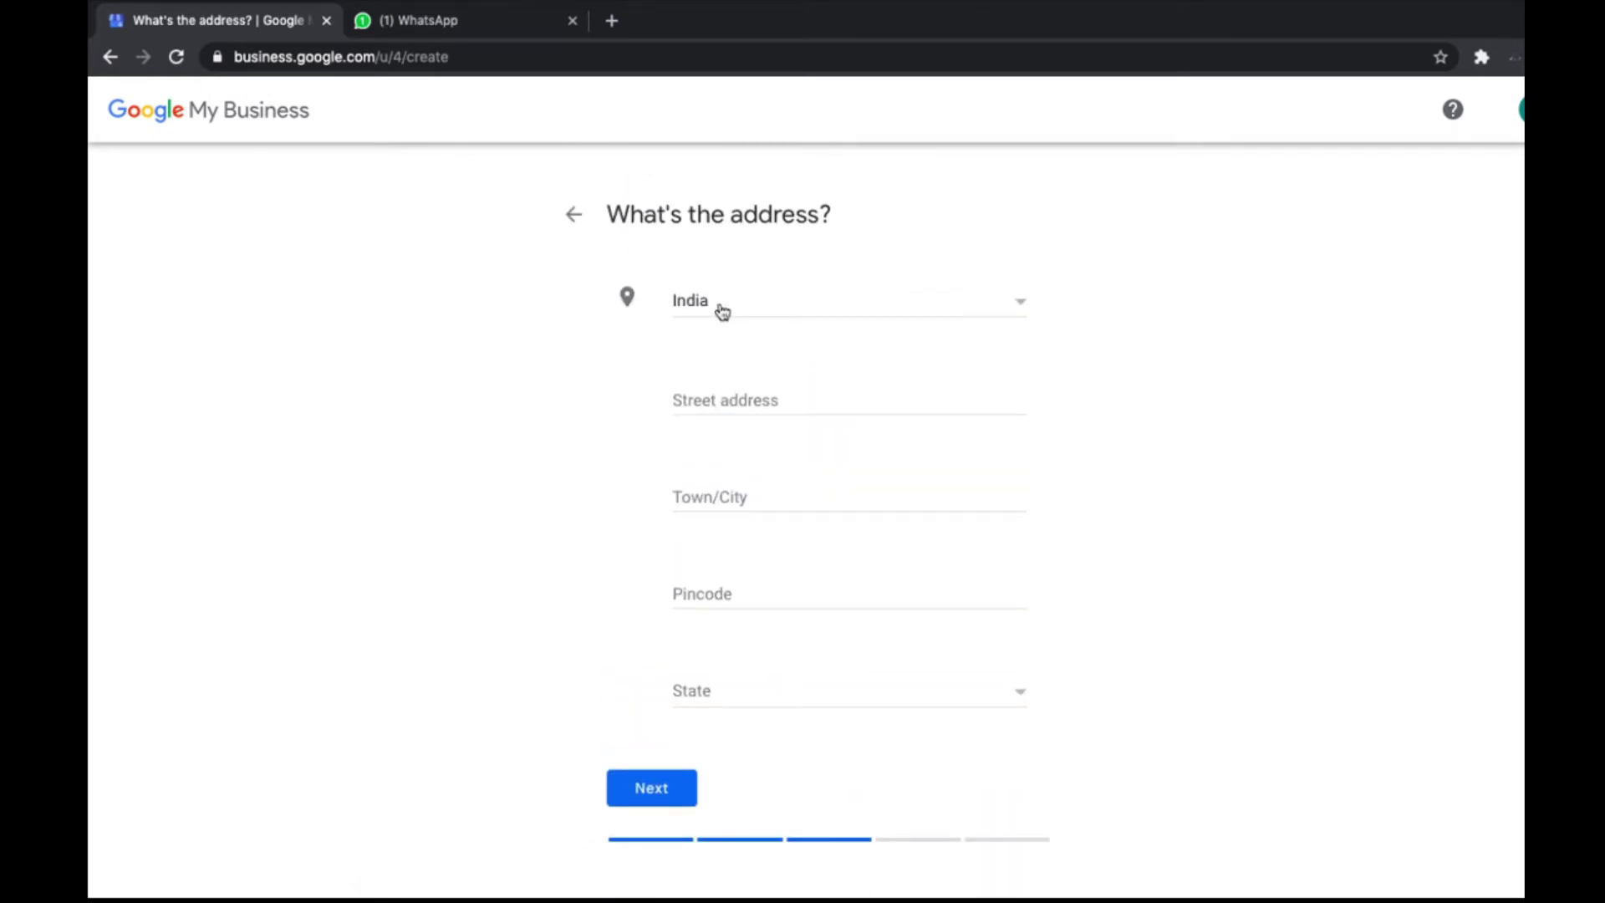
Step: Search Google in a new tab for "nims ongole" and open the RIMS Hospital map listing
click(613, 20)
text(google.com)
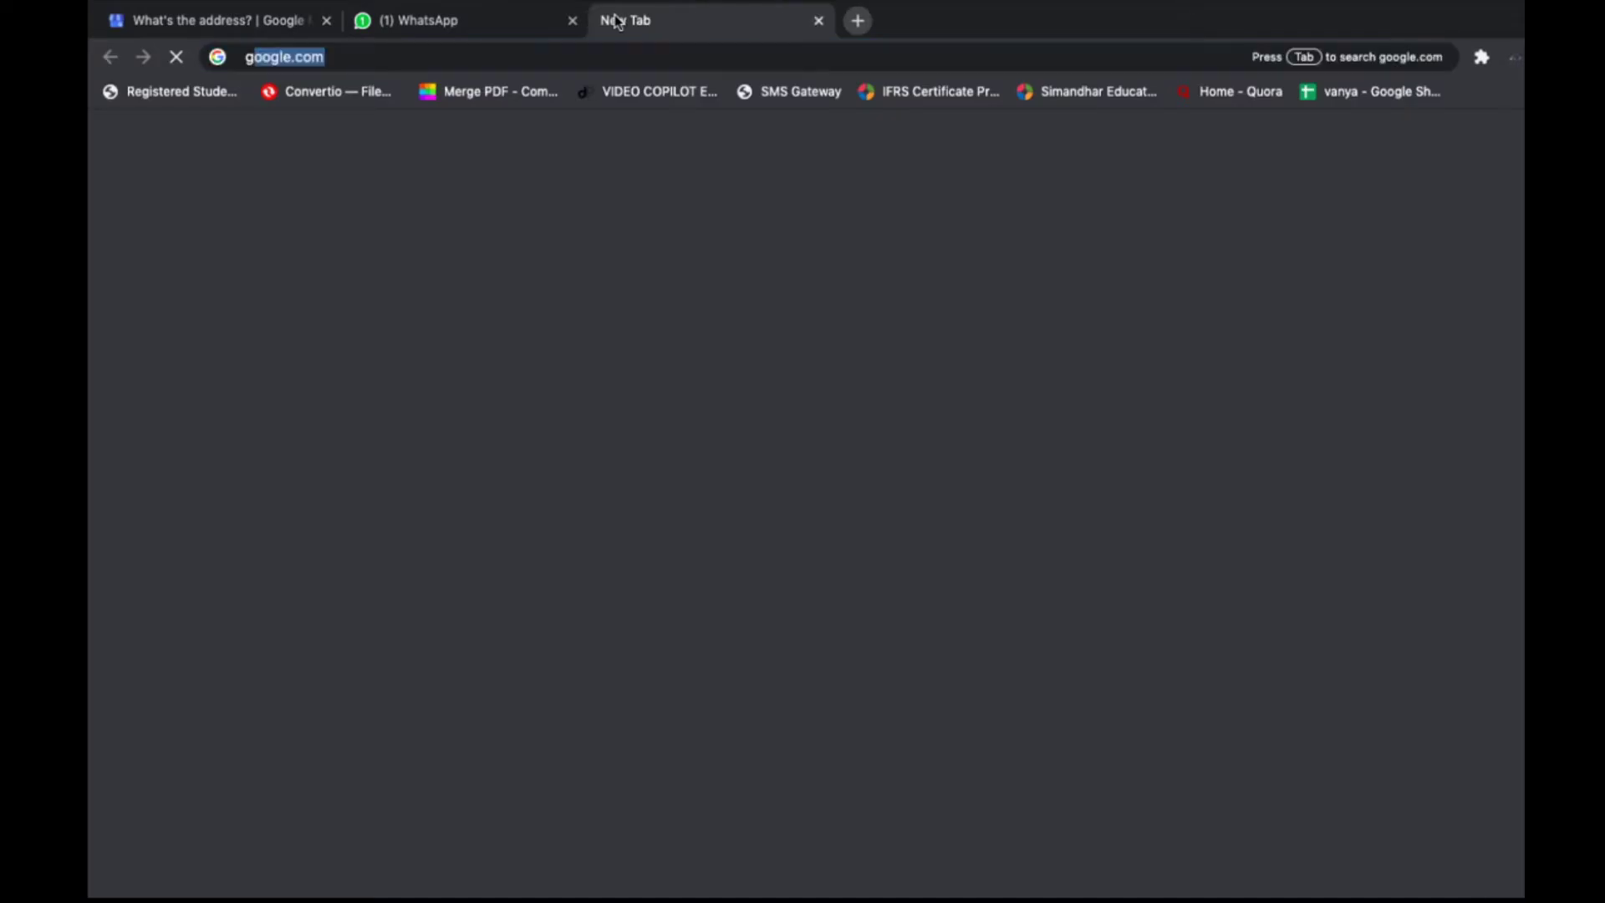
key(Return)
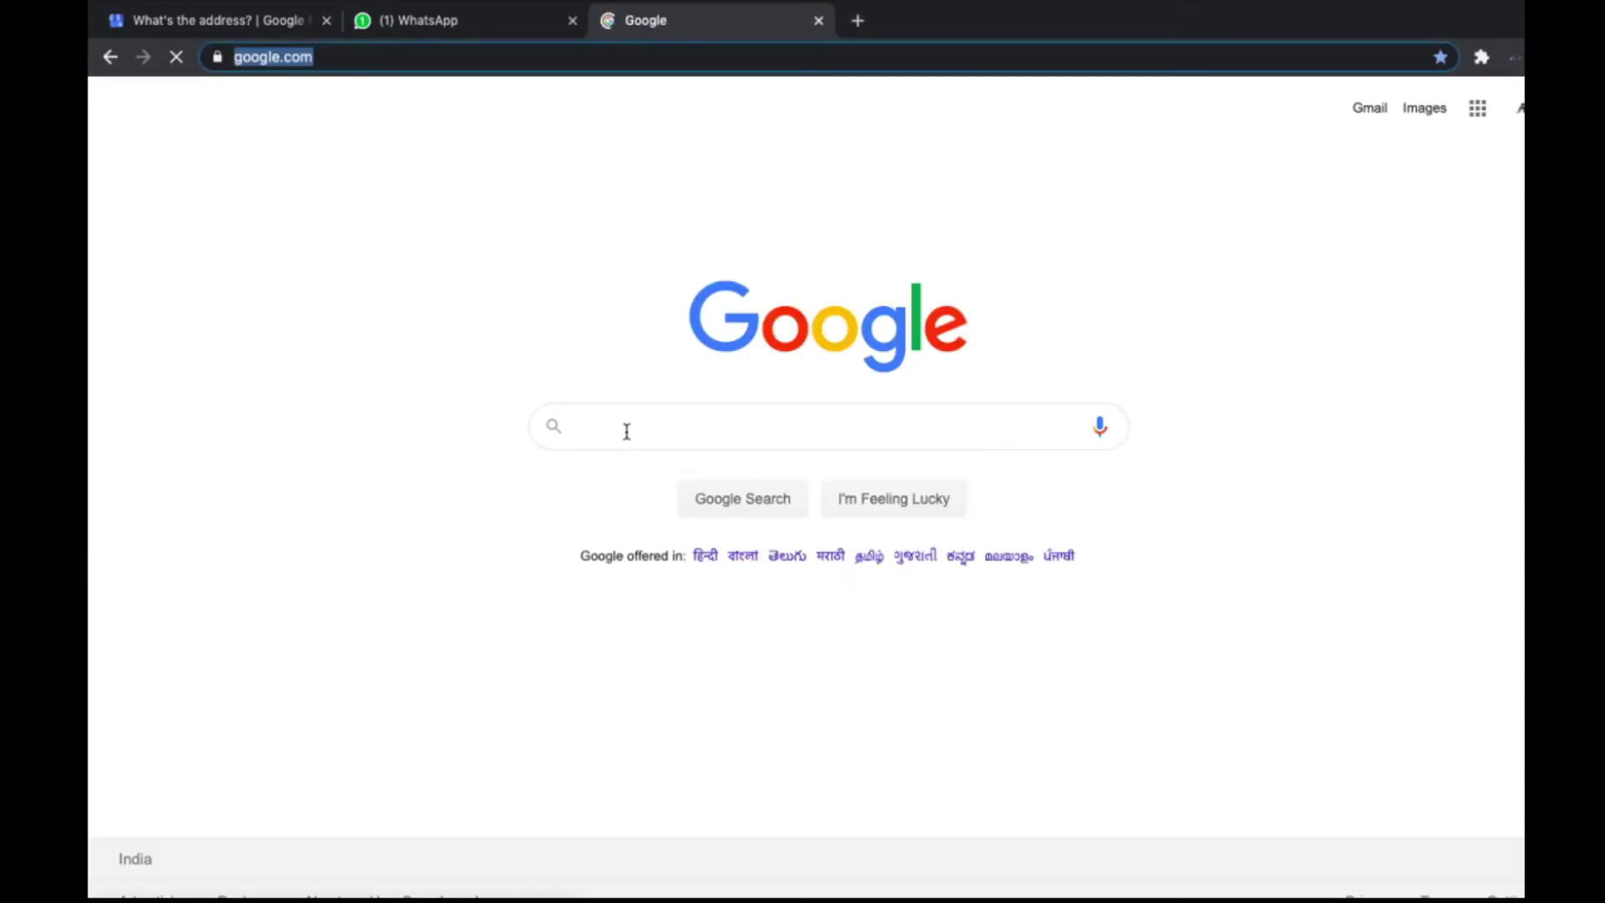
click(623, 431)
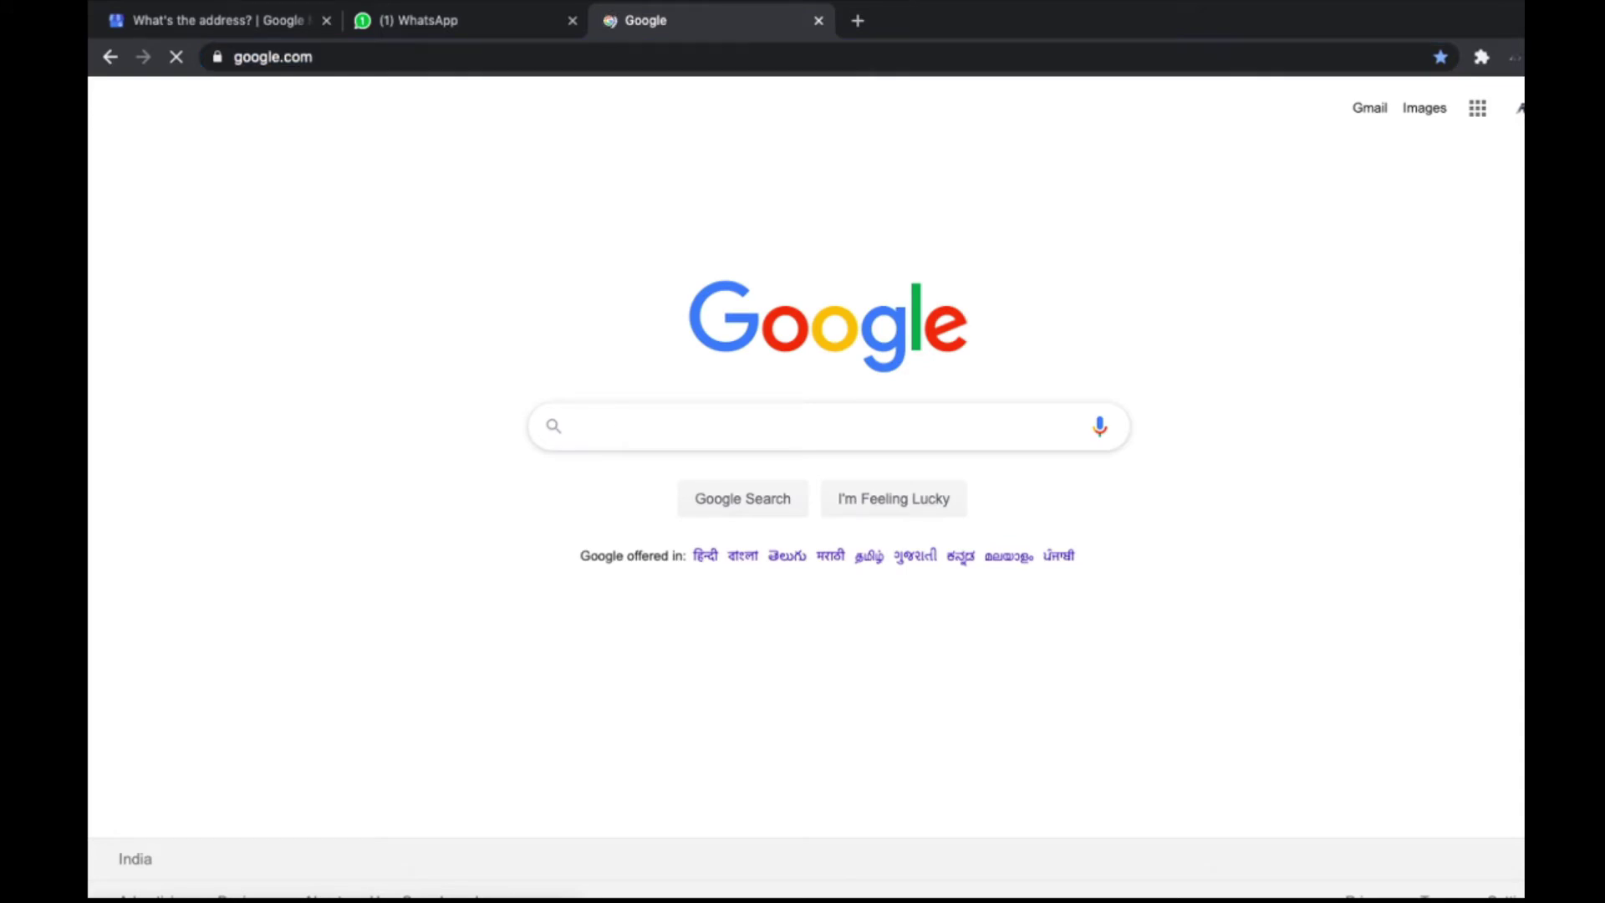
text(nimms)
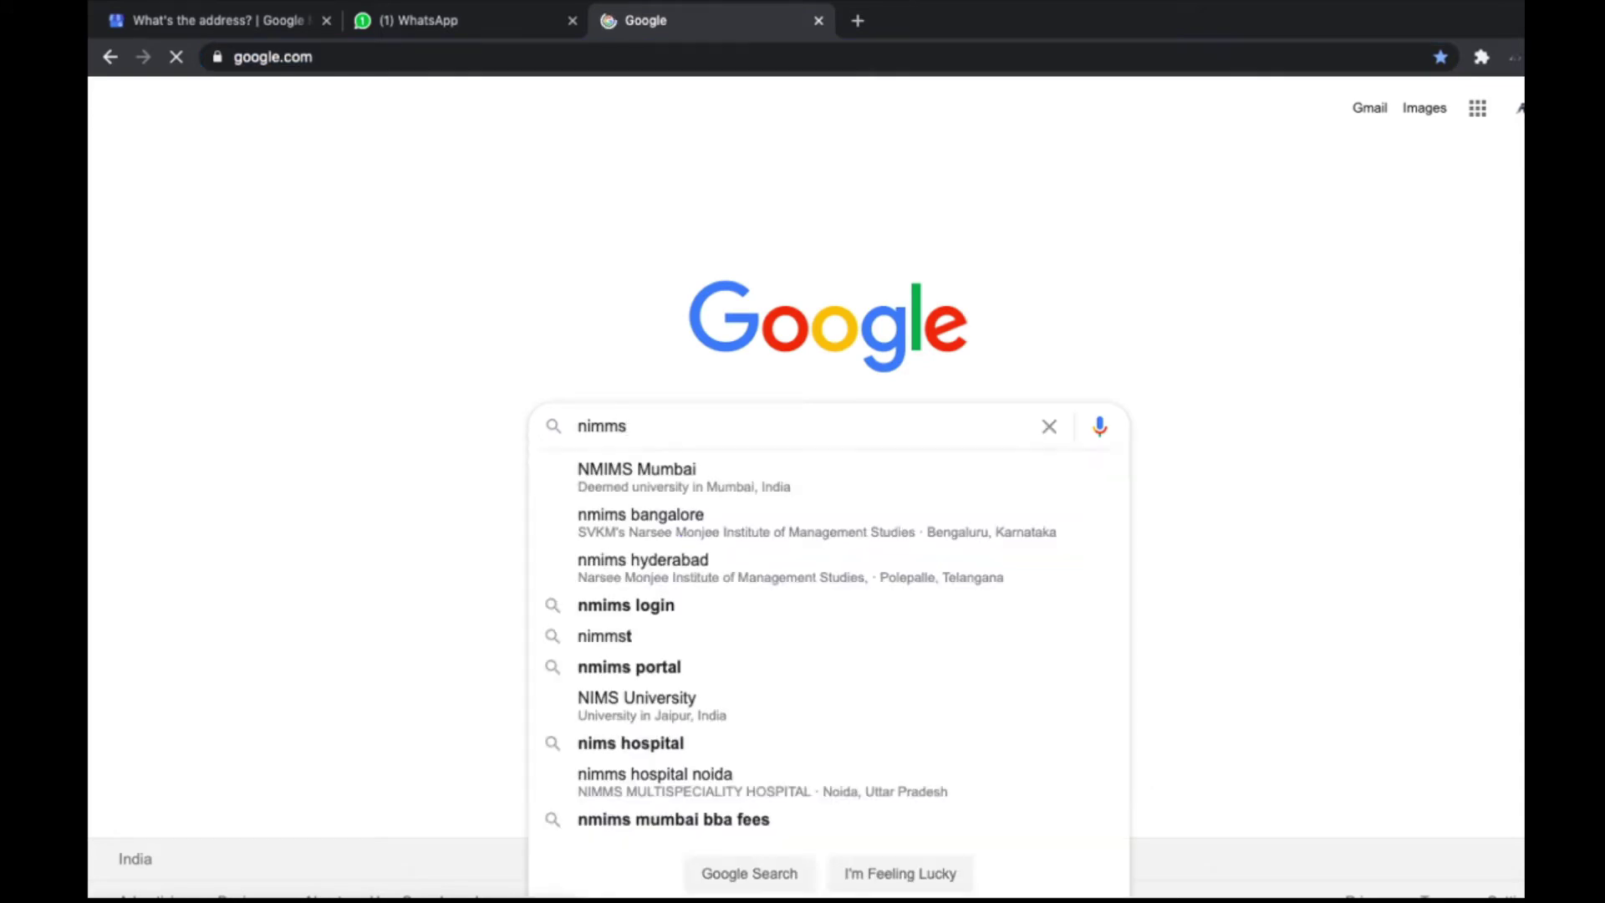
key(BackSpace)
key(BackSpace)
text(s on)
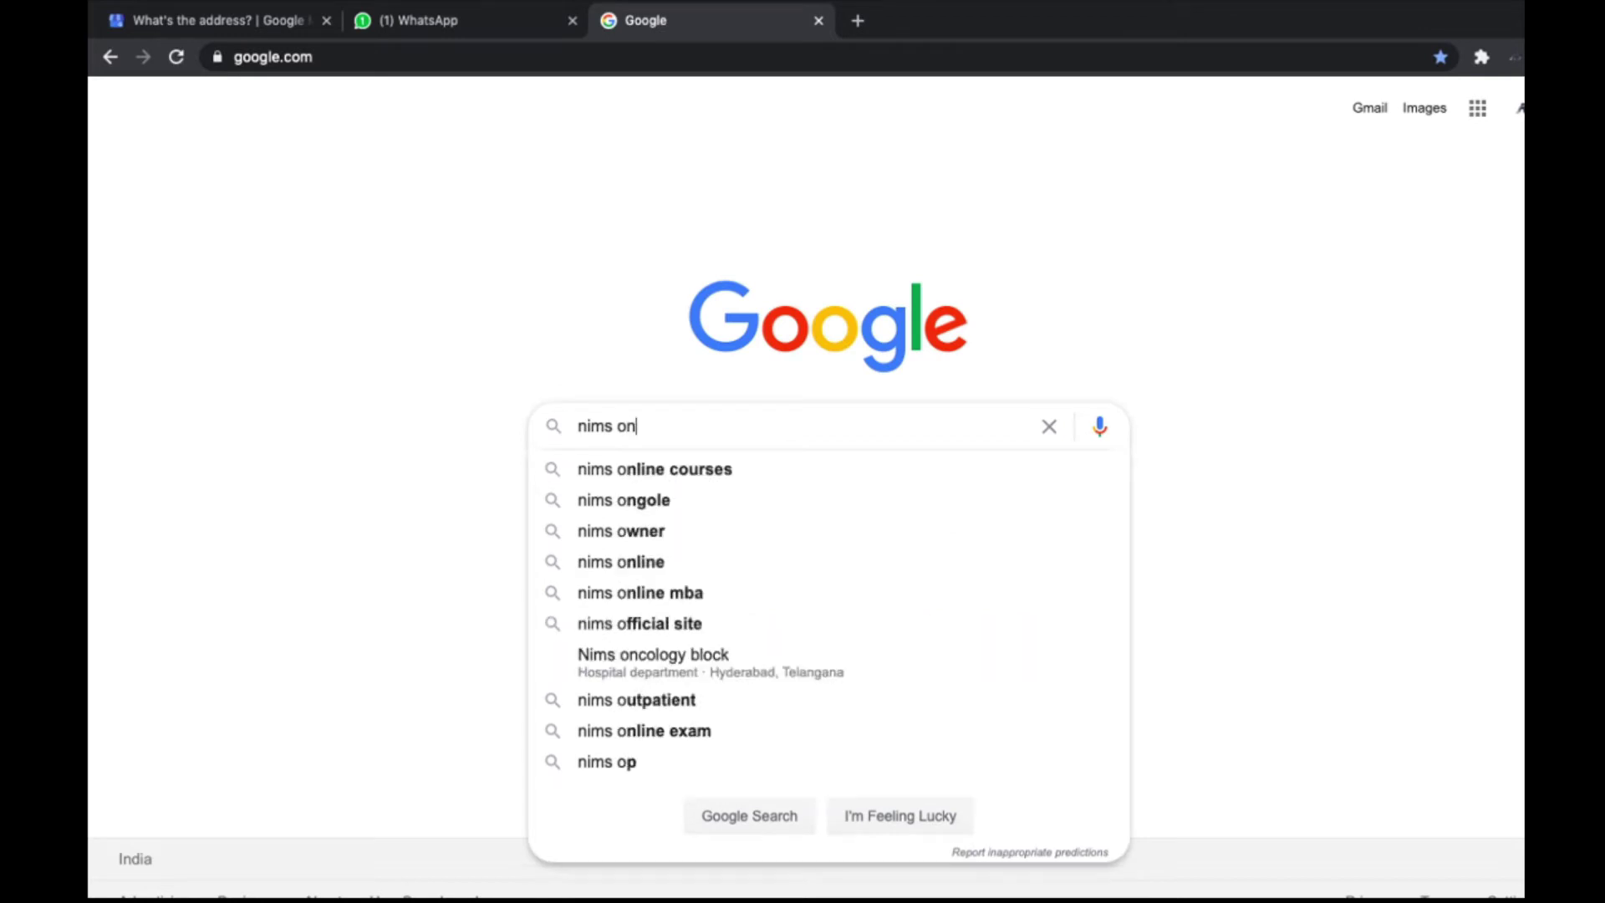
key(Down)
key(Return)
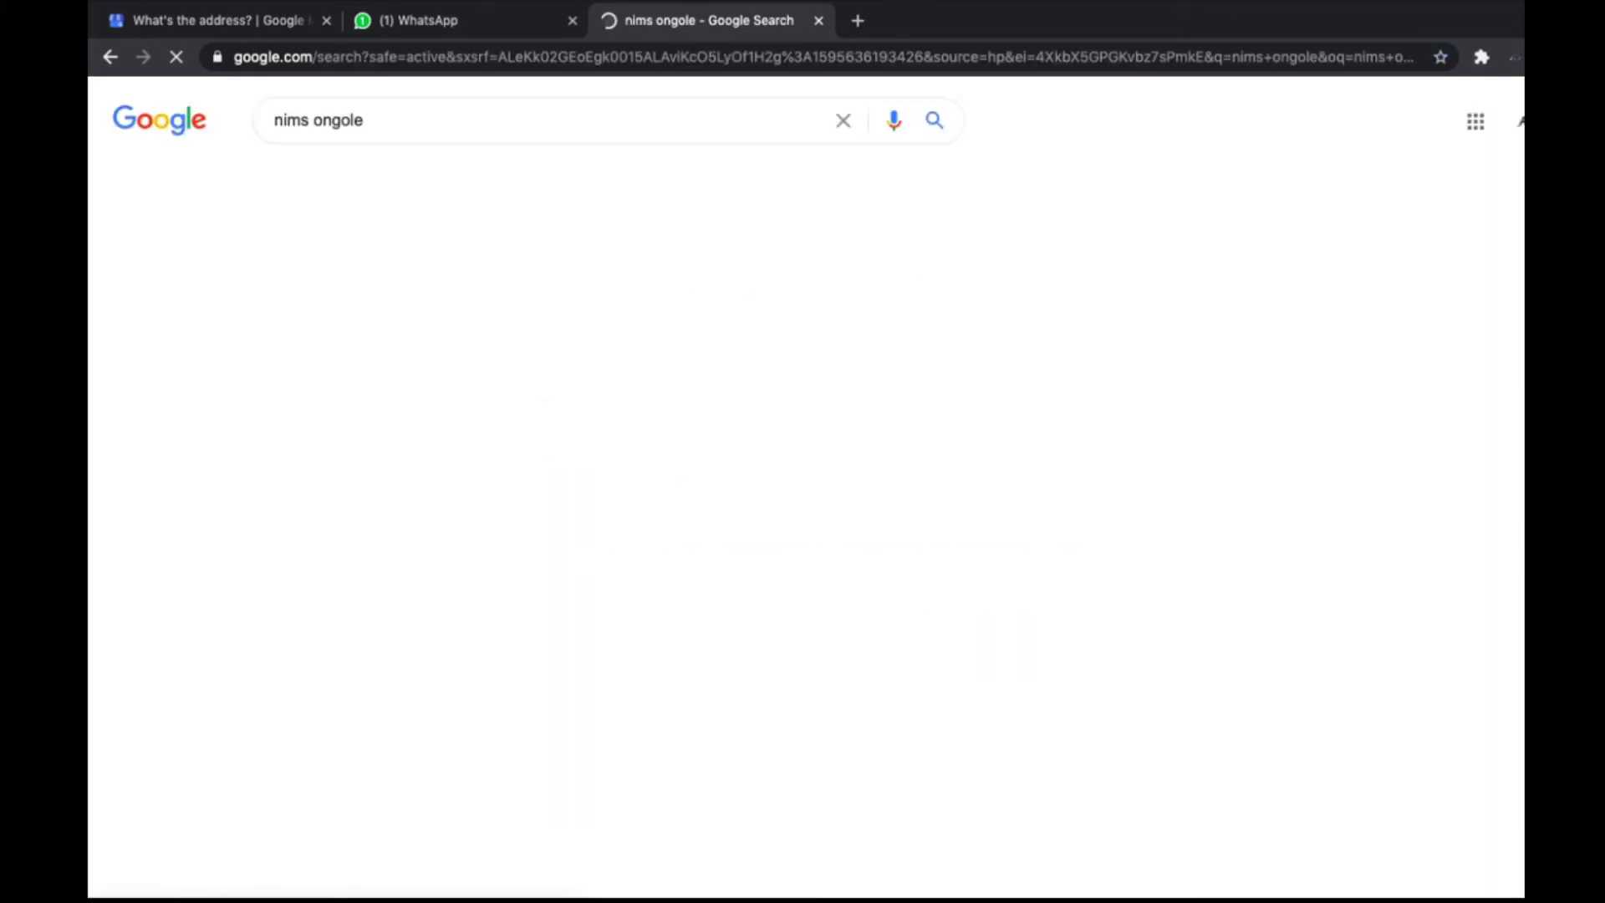
scroll(514, 651, down, 2)
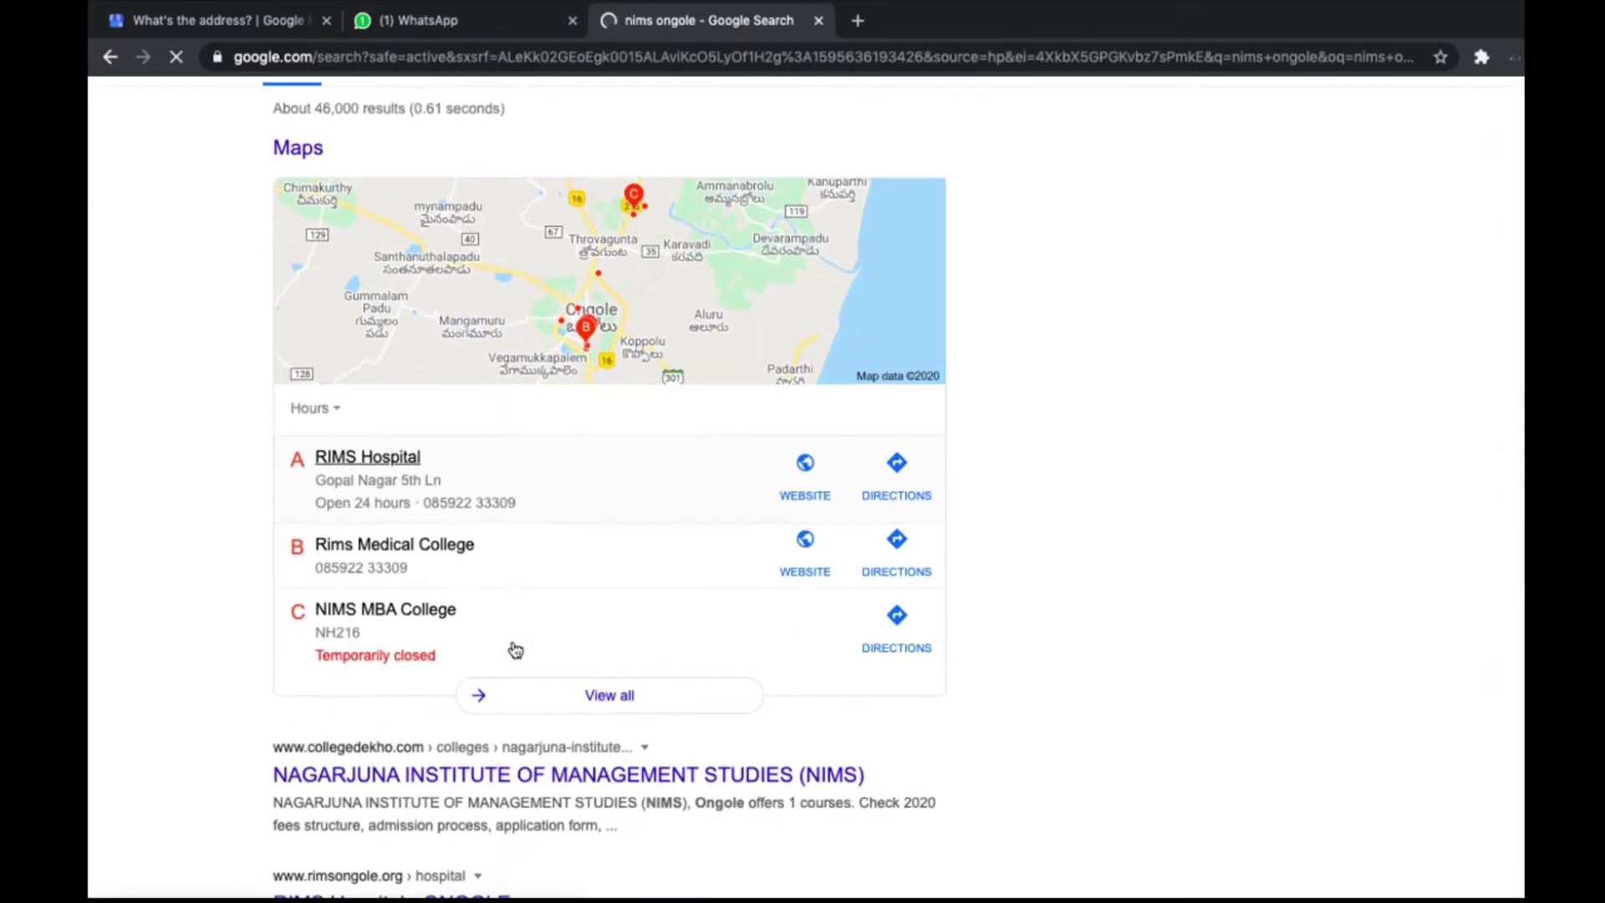
click(405, 472)
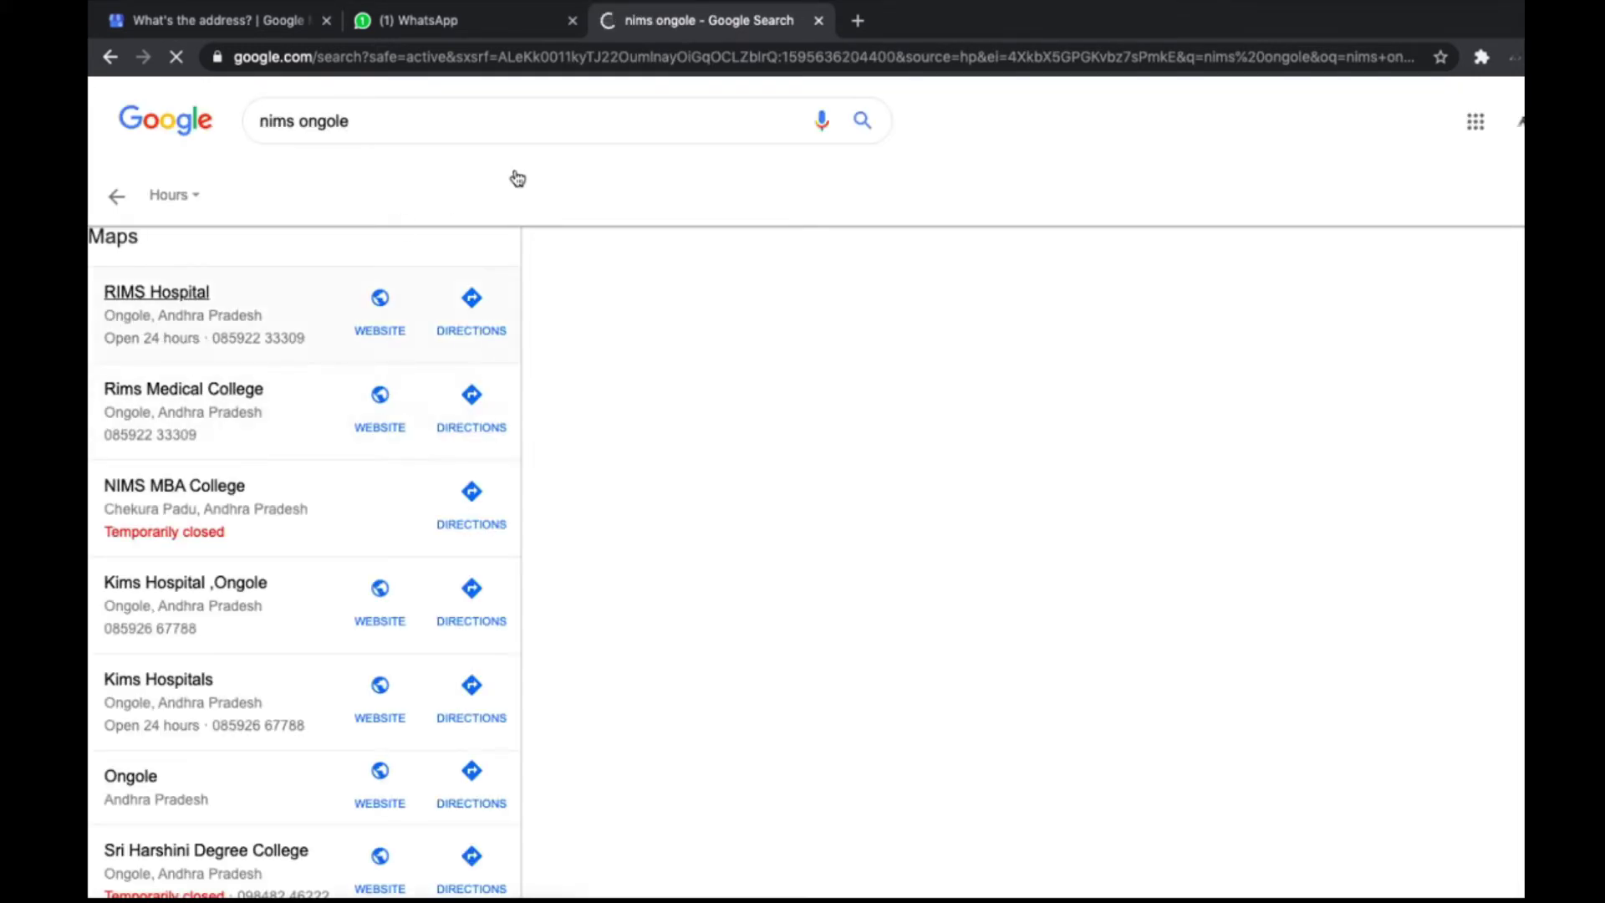
Step: Return to the business address form and fill in the business's town/city, pincode and state
click(254, 27)
click(752, 402)
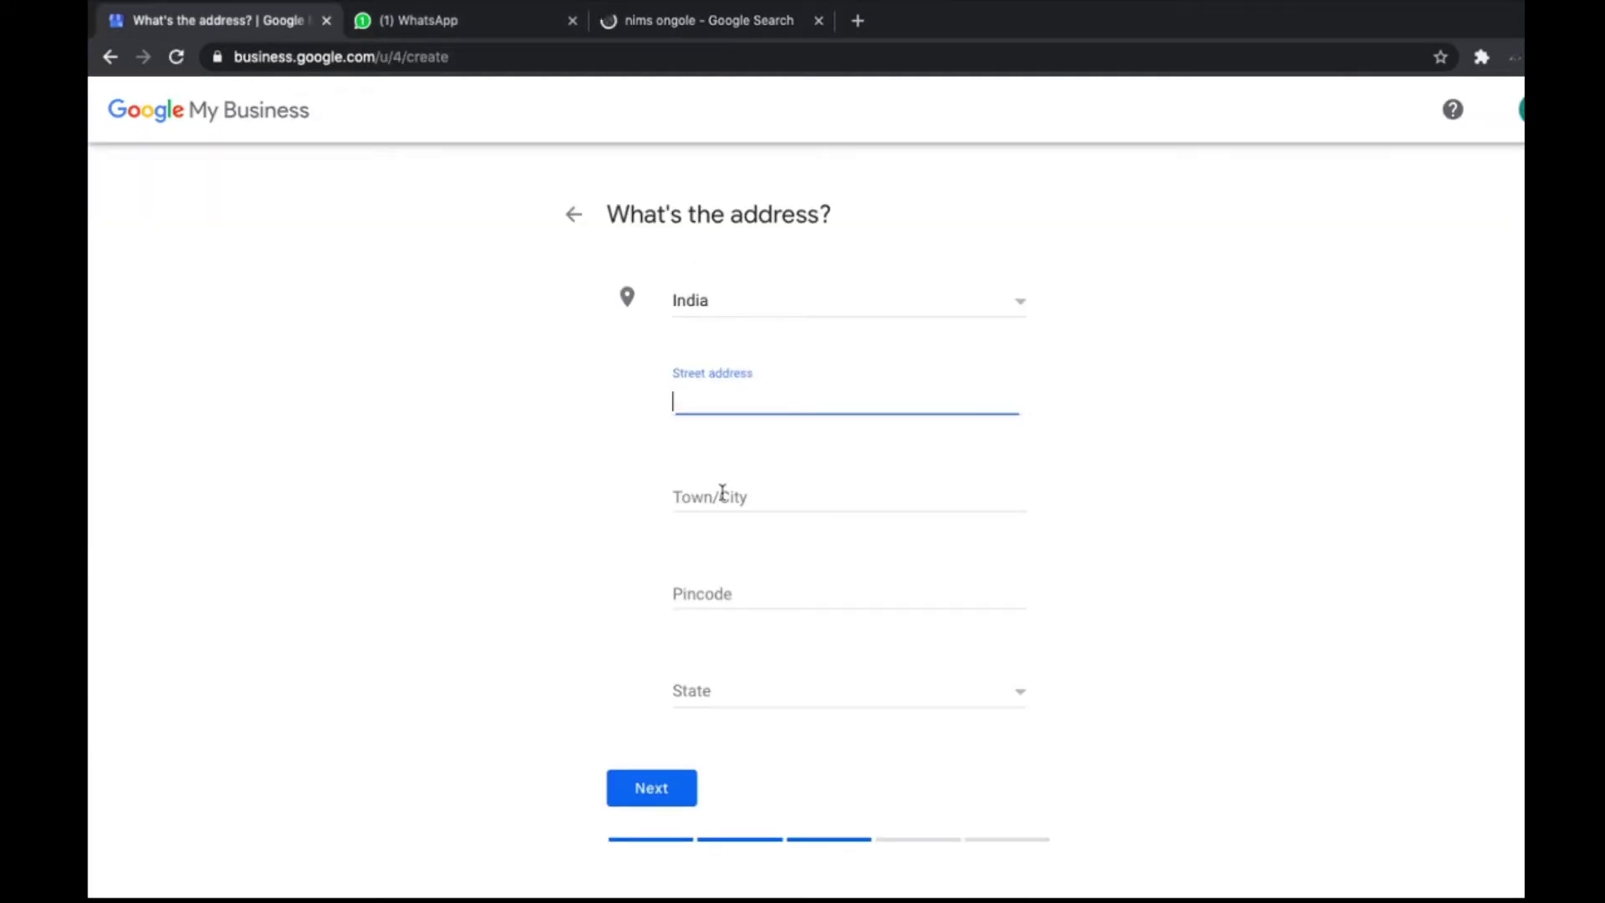
click(719, 498)
text(Ongole)
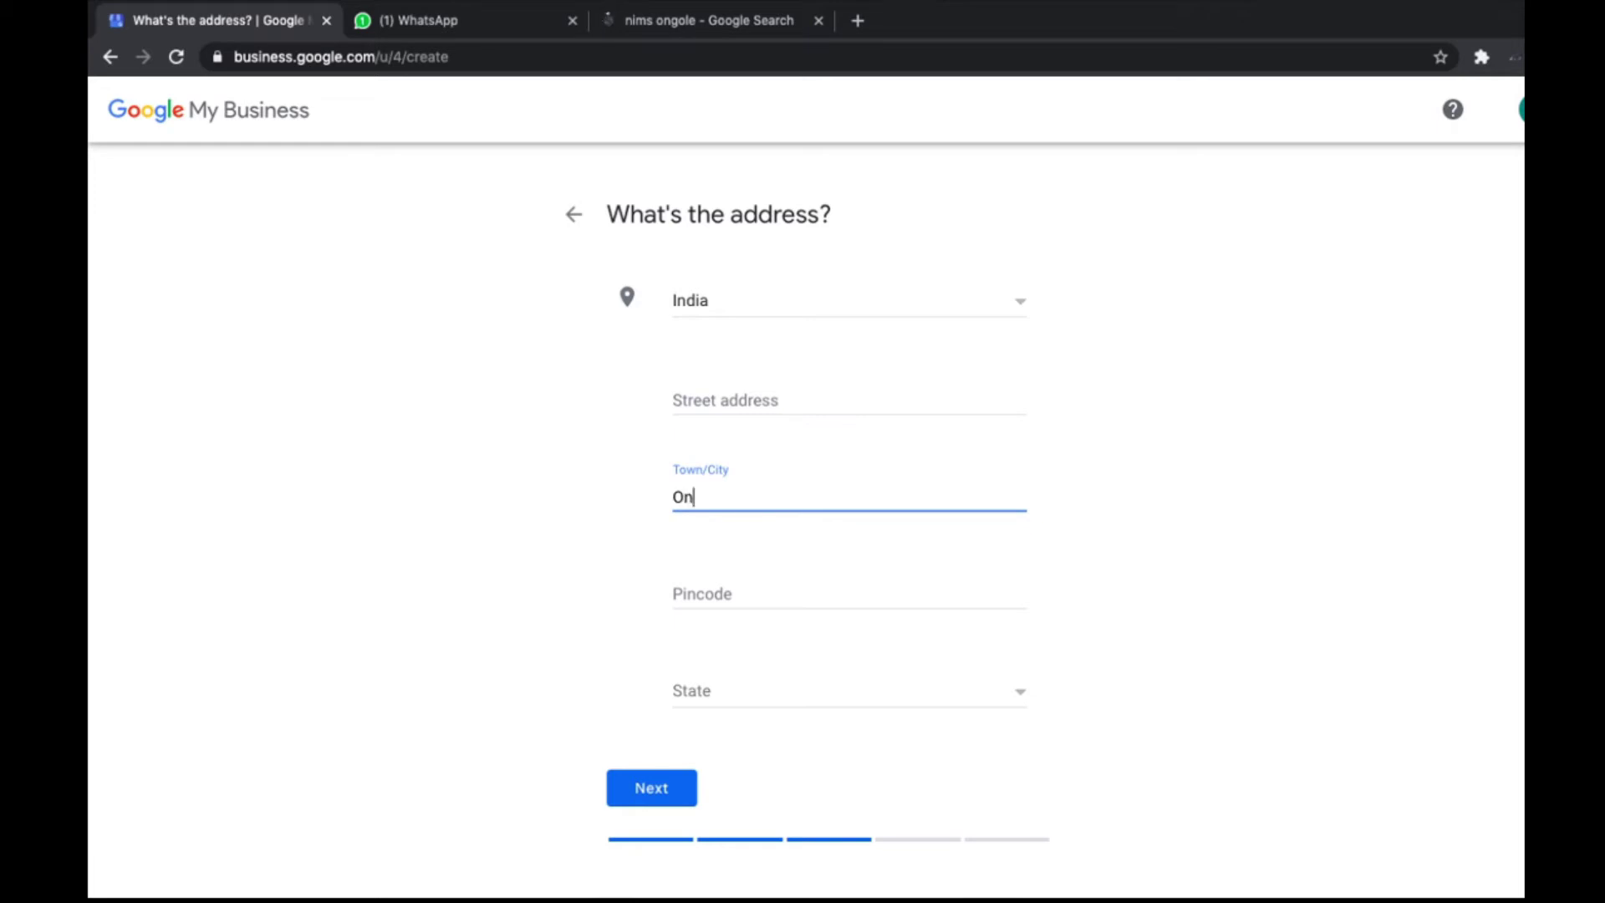
click(717, 597)
text(523)
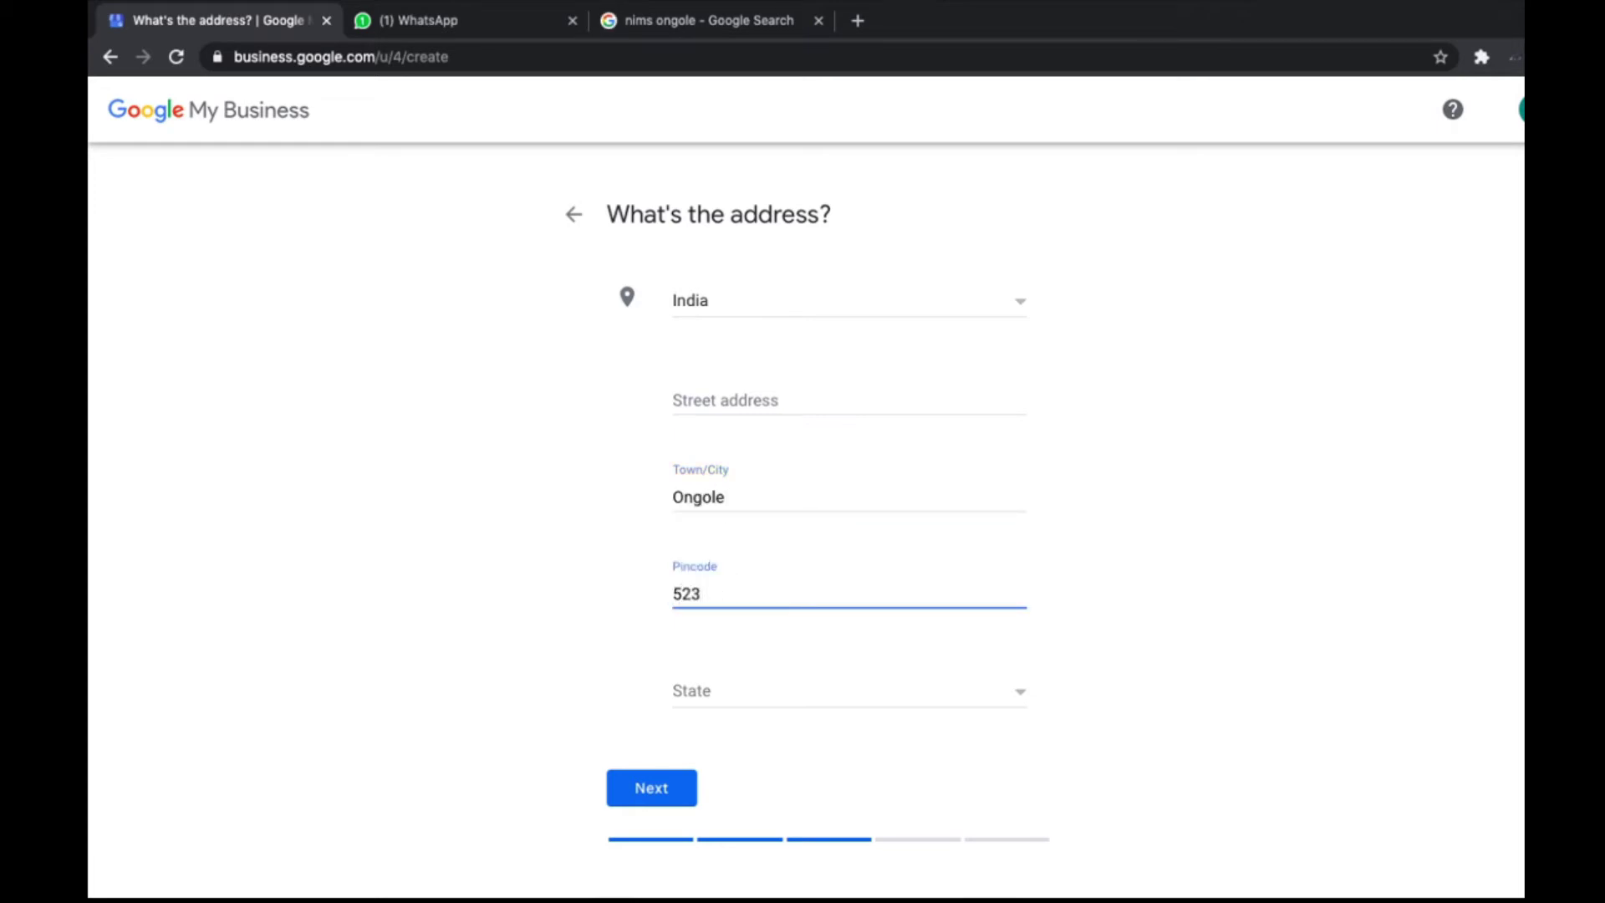
text(105)
click(755, 693)
click(749, 774)
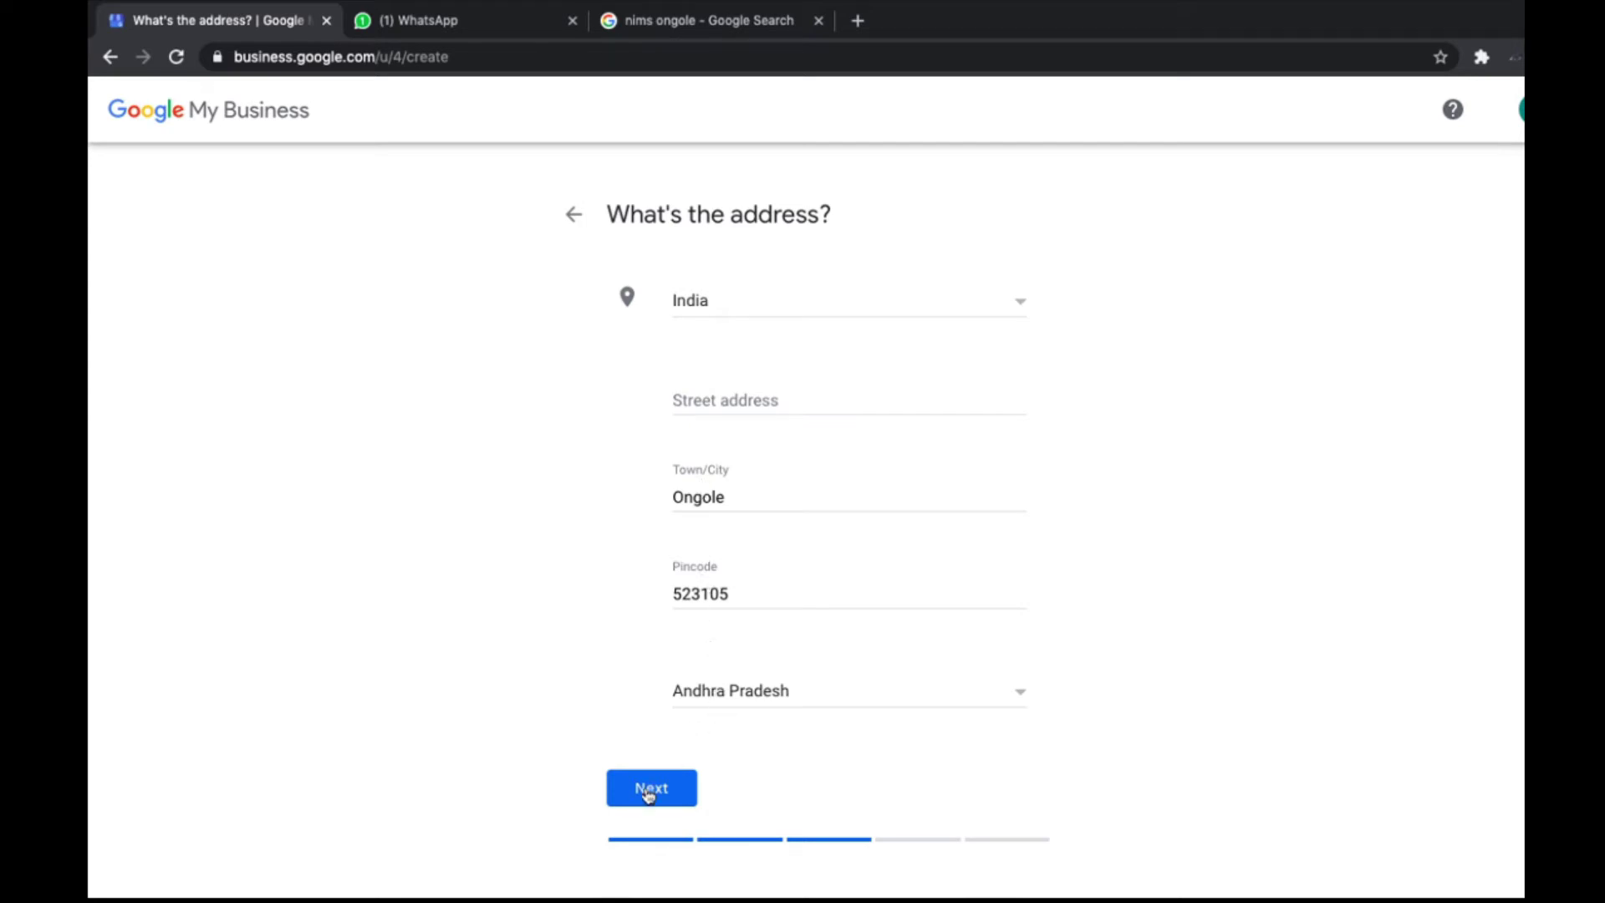
Step: Enter the business's street address and submit the address form to continue to the location map
scroll(642, 801, down, 2)
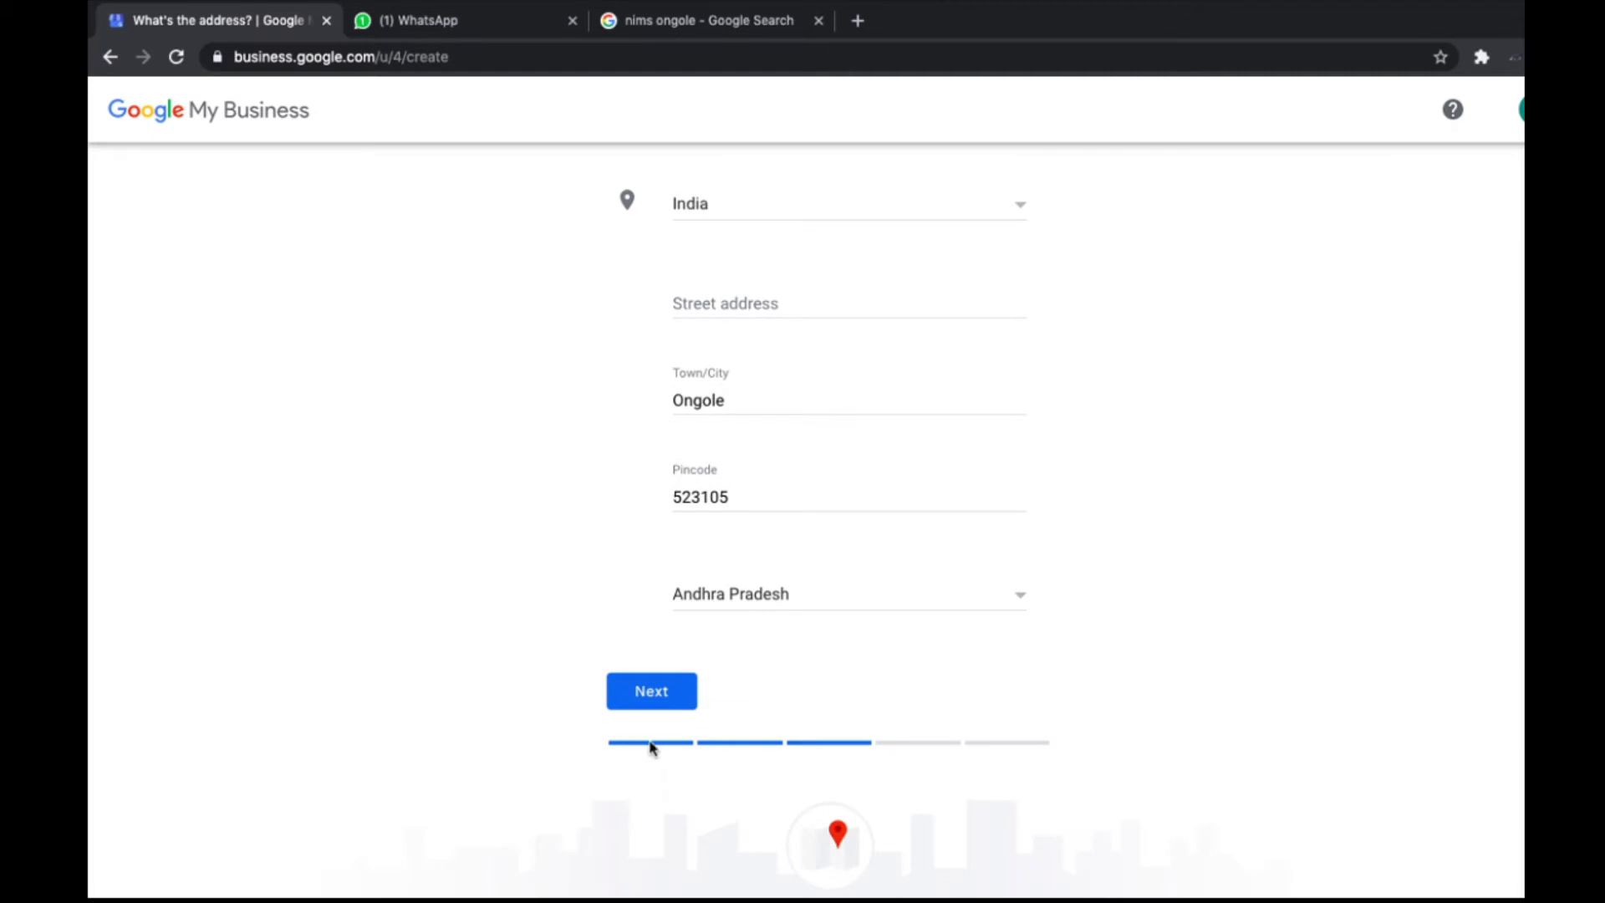
click(643, 701)
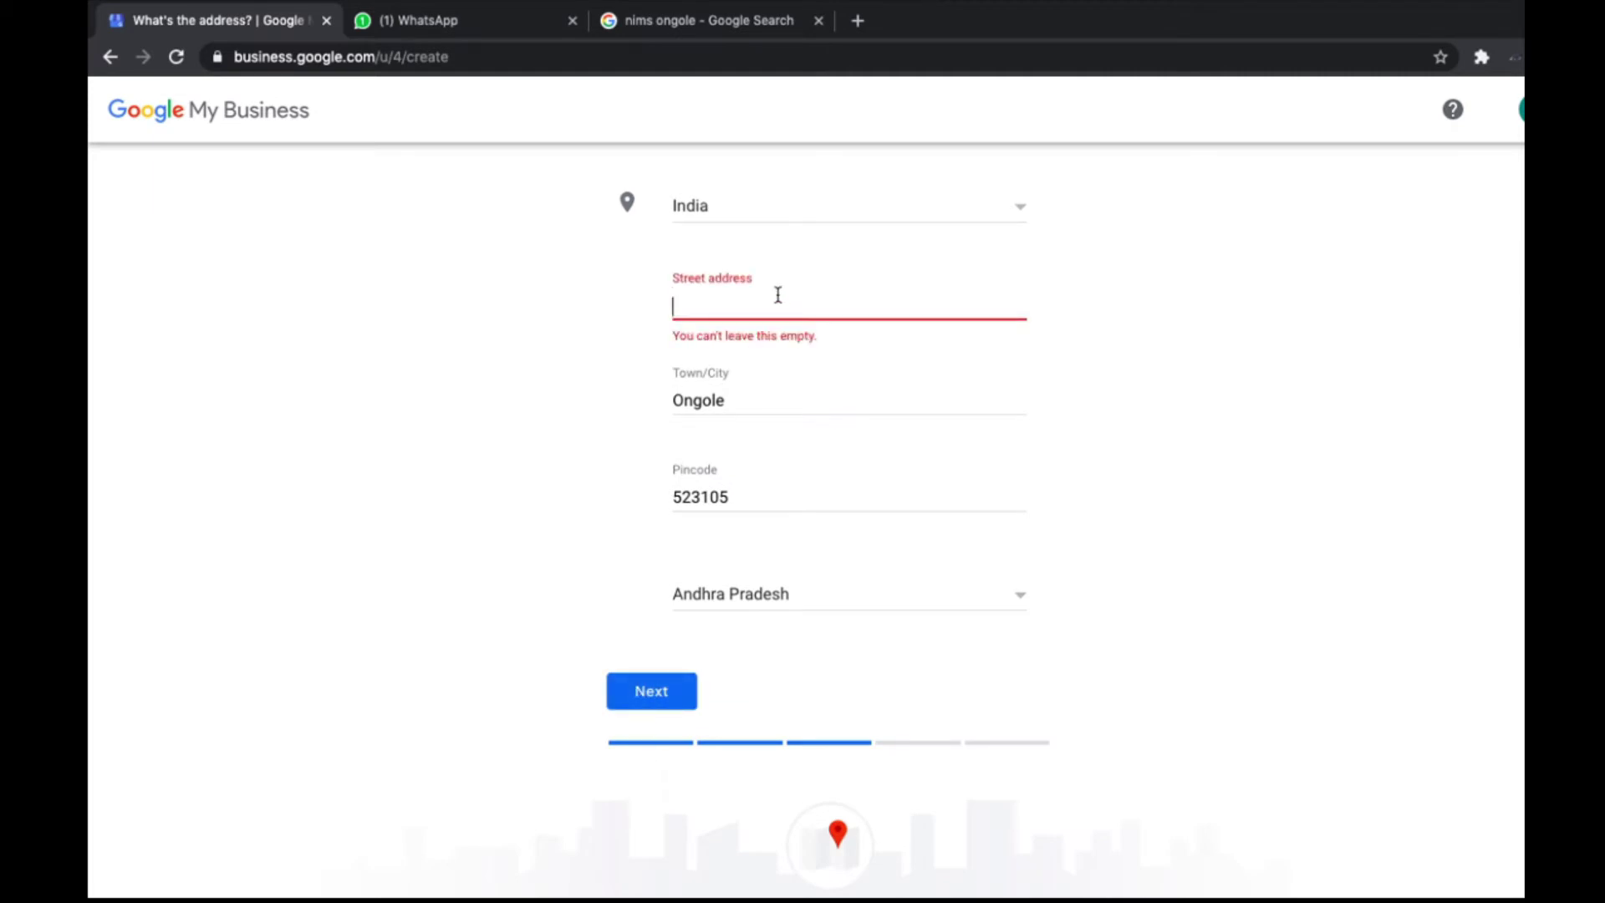
text(sai nagar)
click(660, 695)
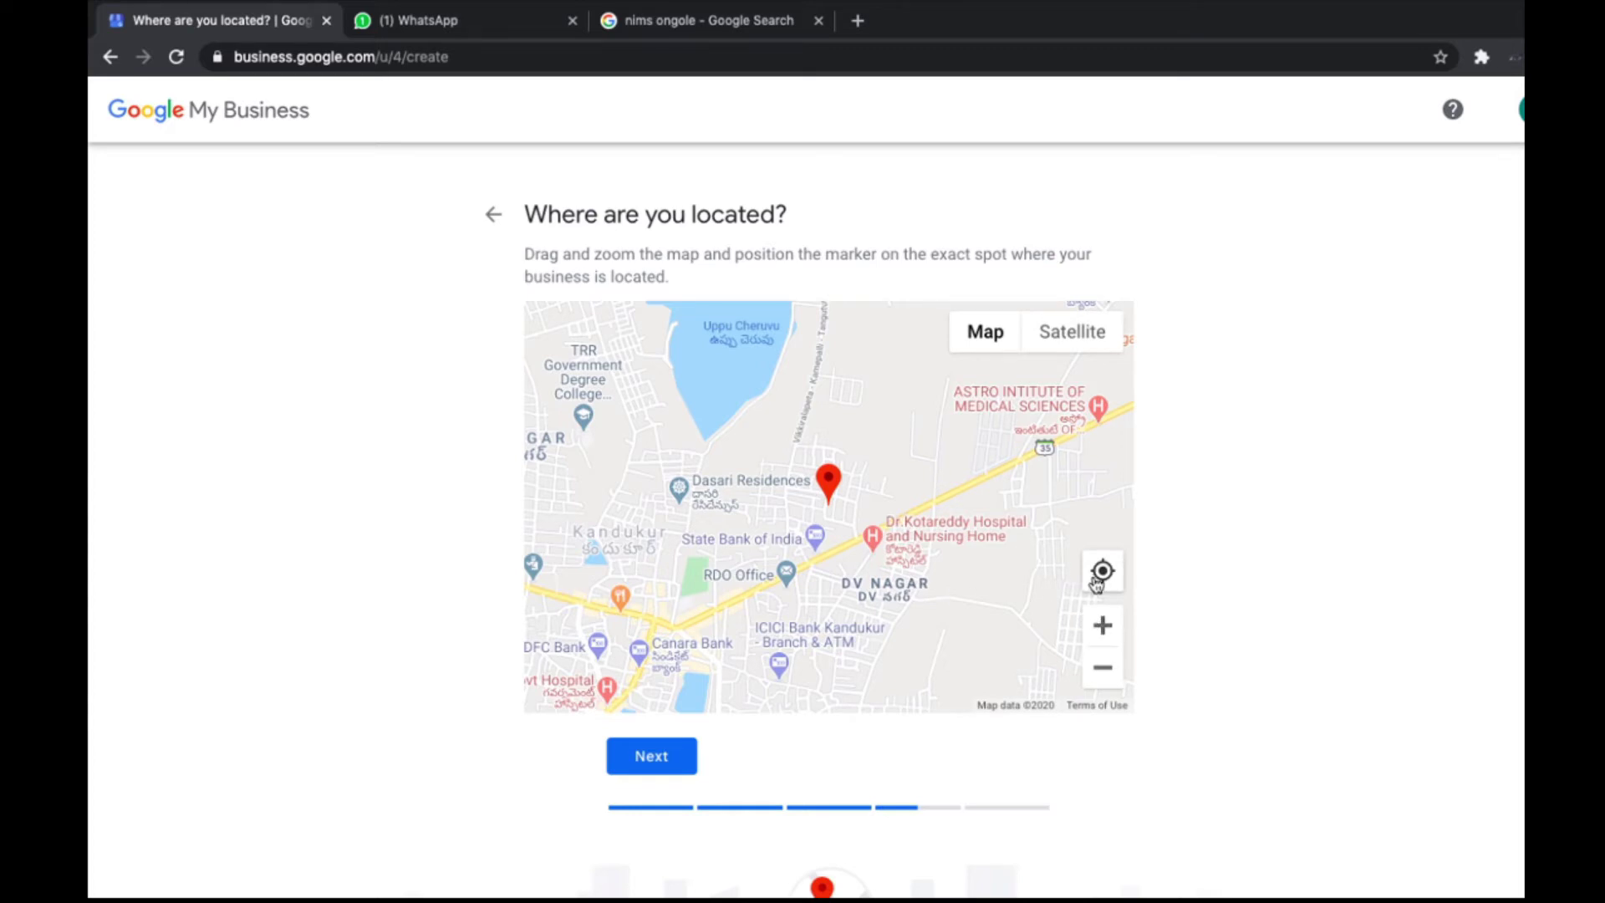
Step: Inspect the area around the business marker on the location map and accept the marker's position
click(1103, 625)
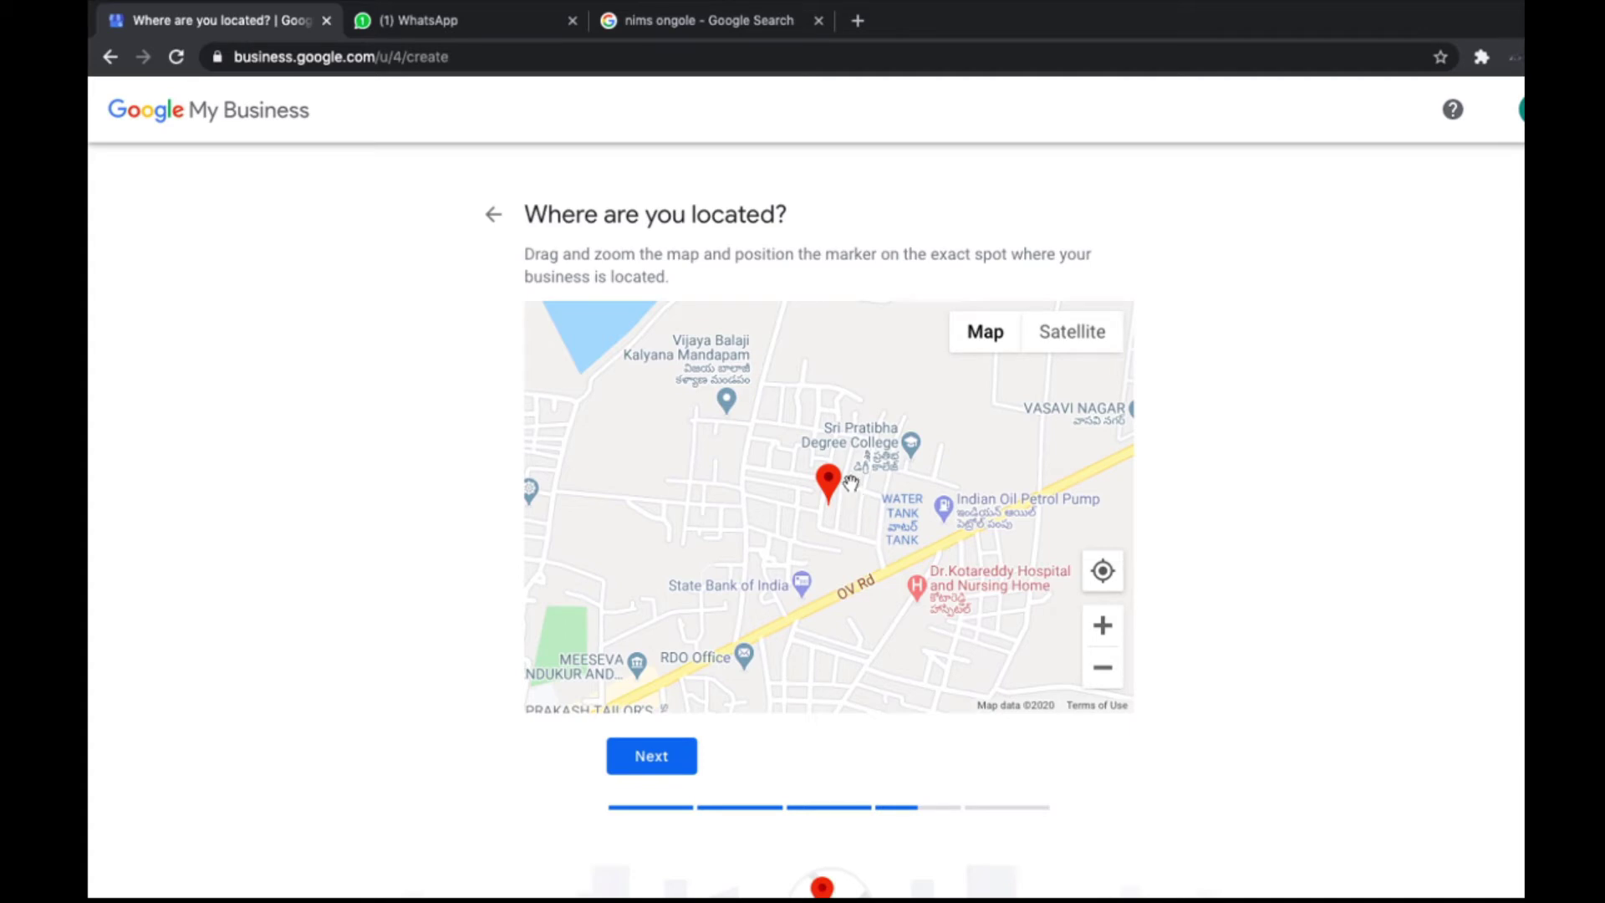
click(1105, 668)
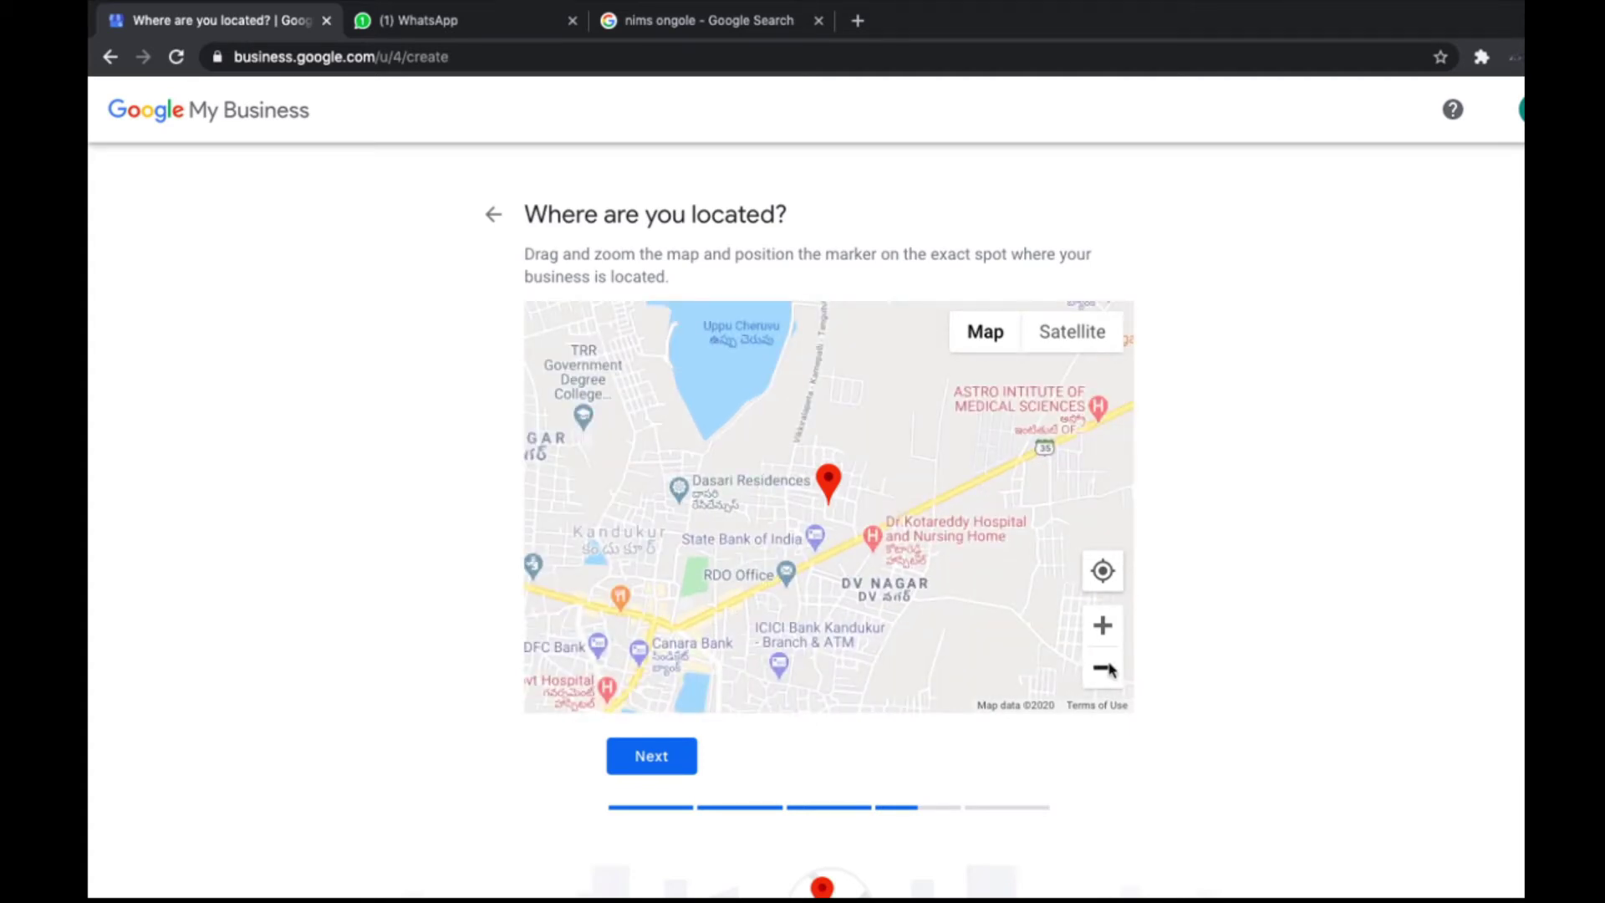
click(1106, 668)
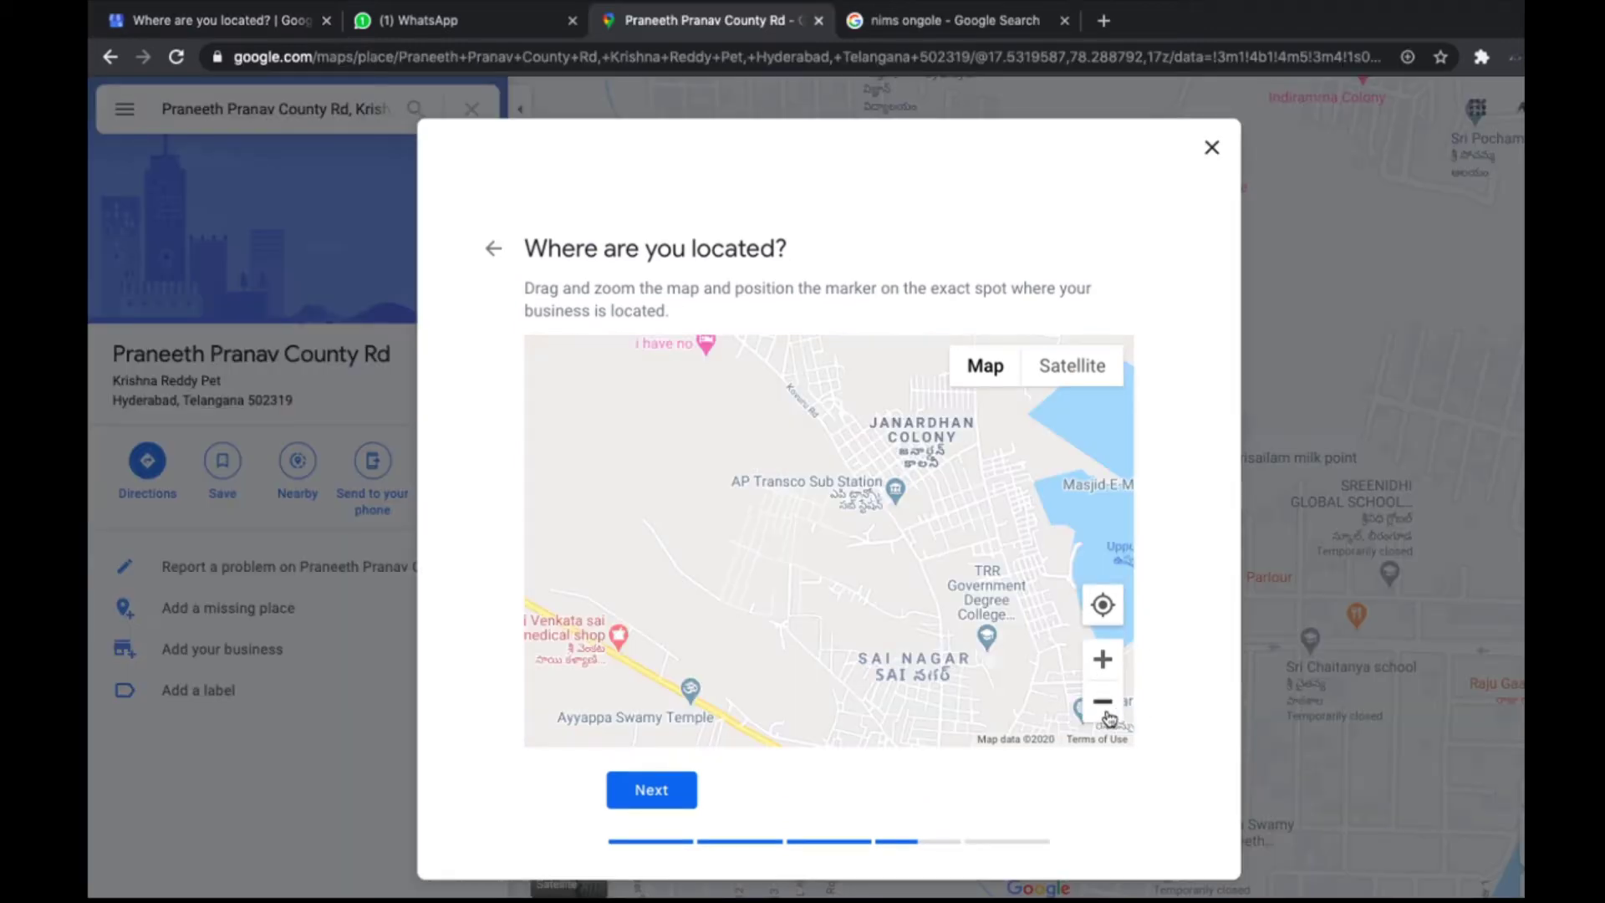
click(1104, 704)
click(1103, 704)
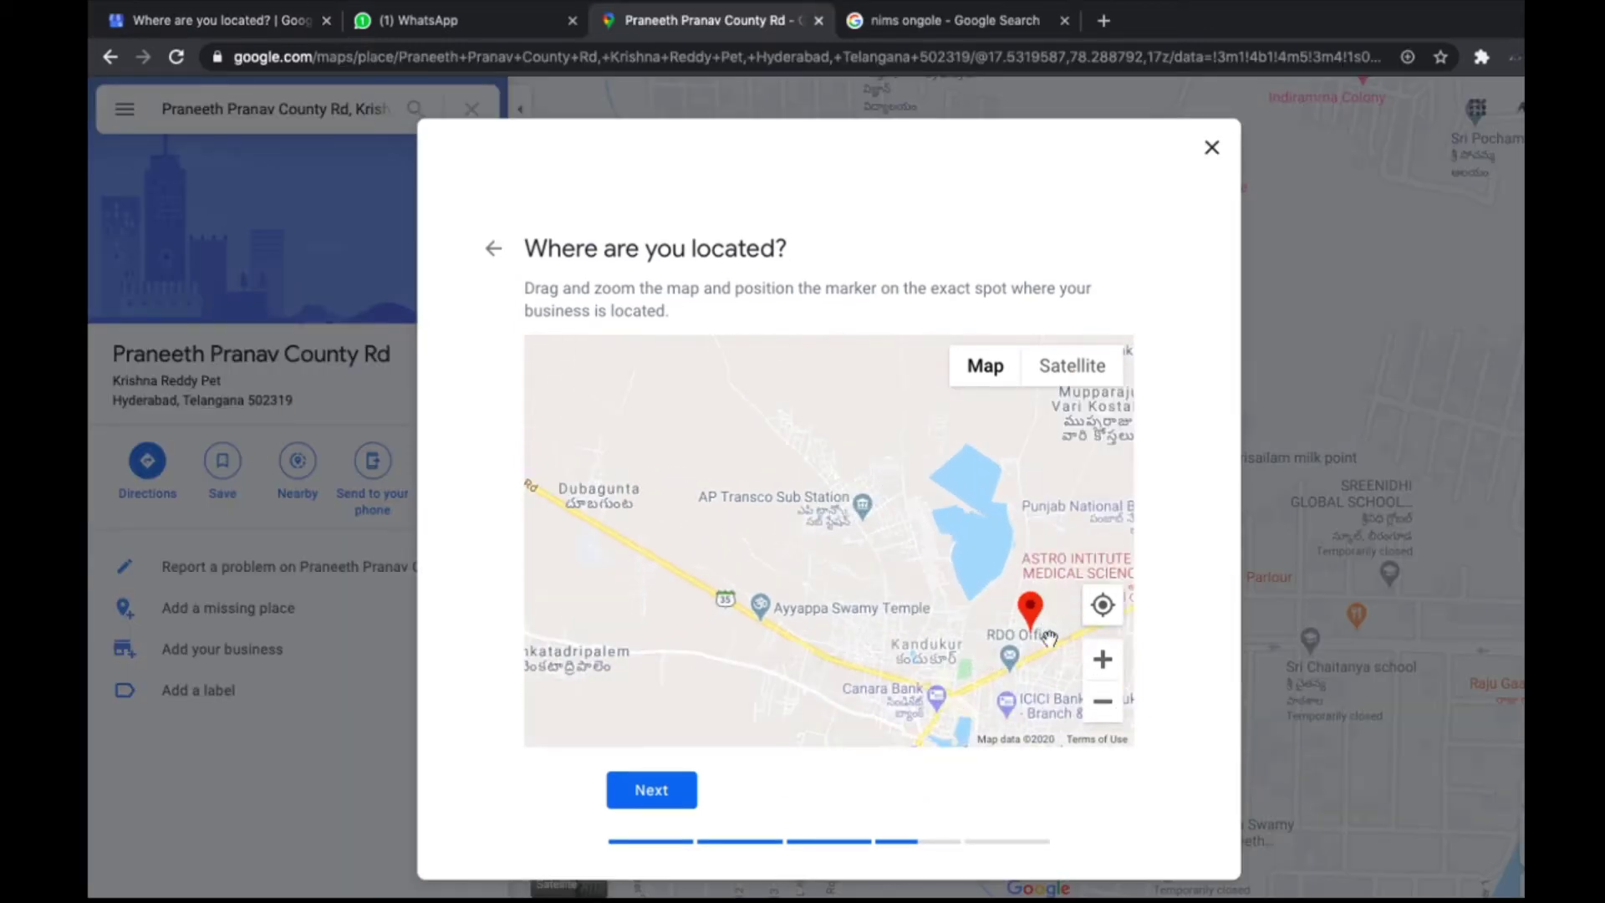
click(1104, 660)
click(1104, 661)
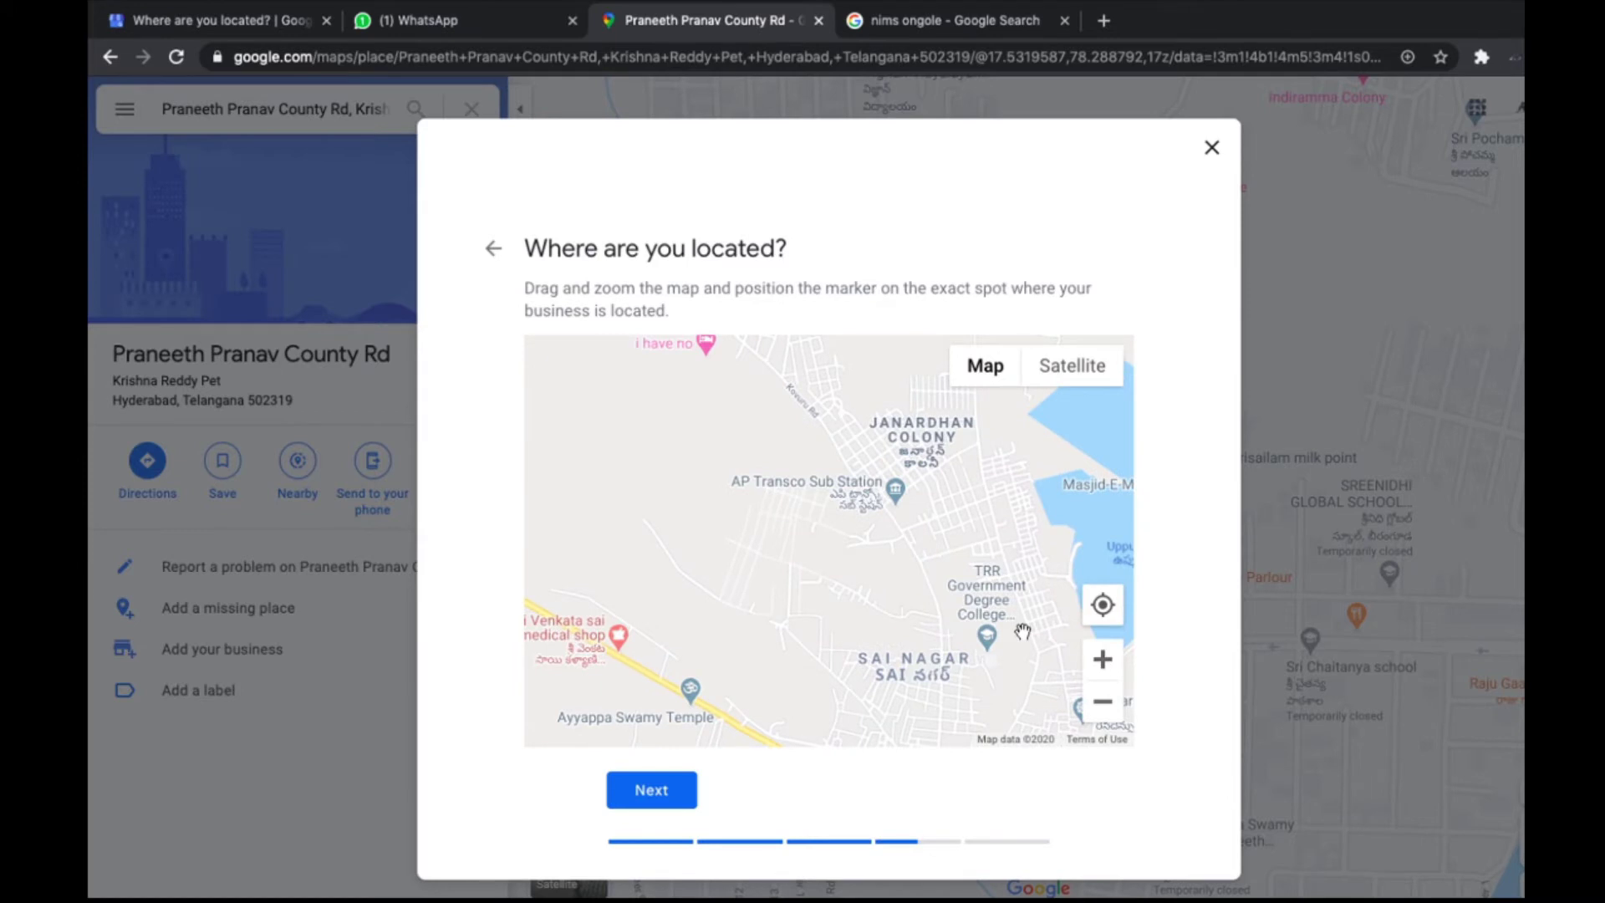
mouse_move(1023, 631)
mouse_down()
mouse_move(848, 616)
mouse_move(789, 586)
mouse_move(733, 516)
mouse_up()
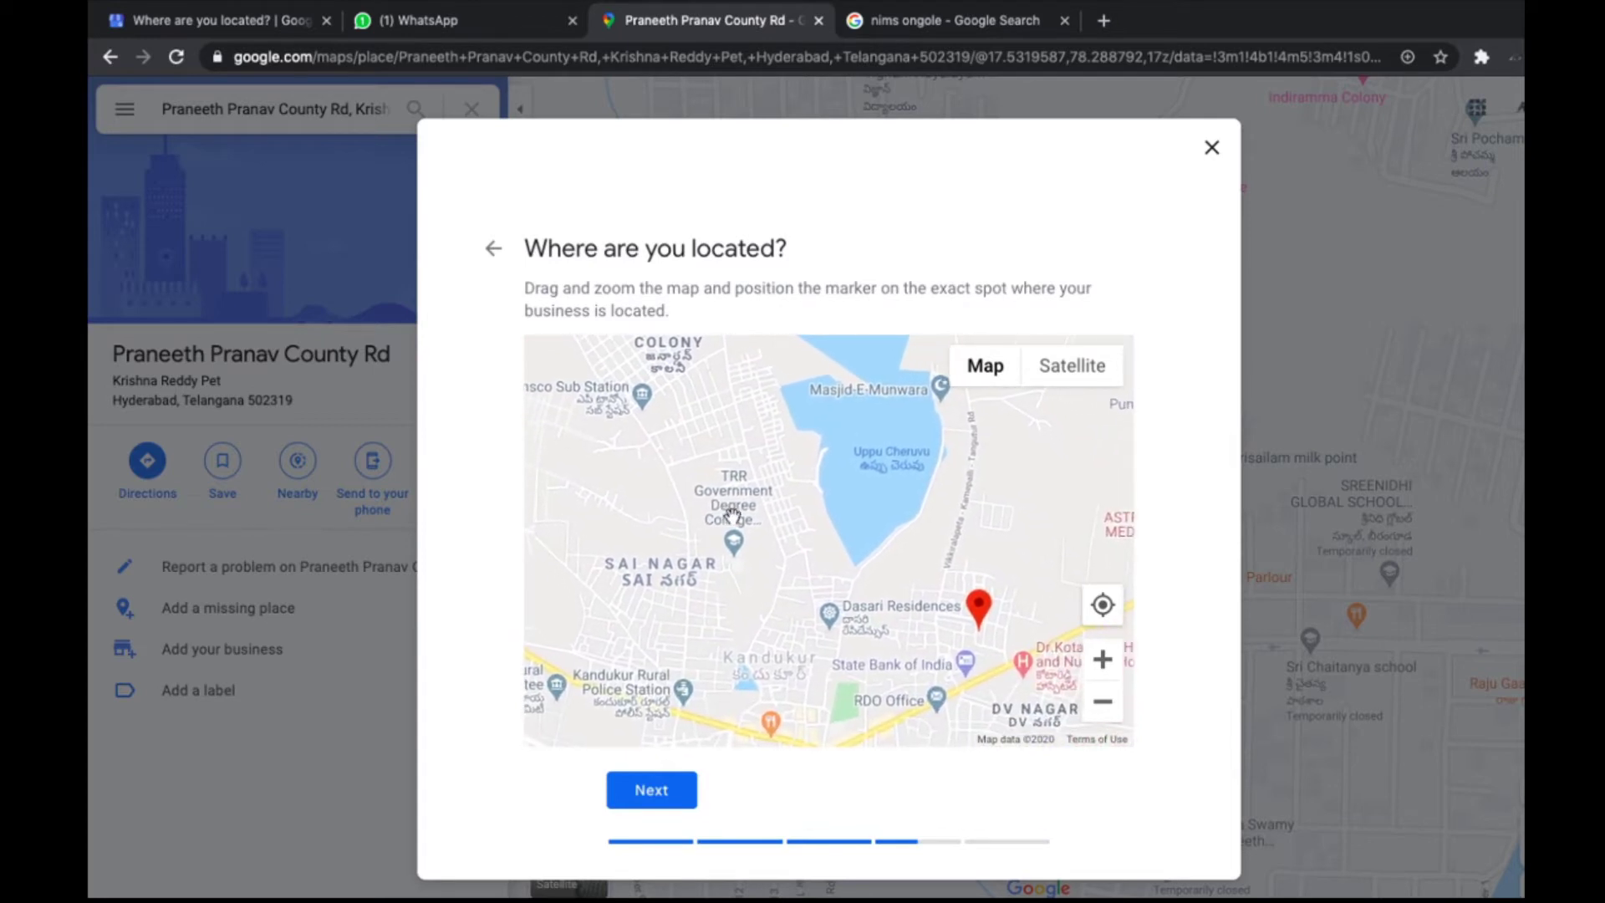
drag(975, 641, 922, 608)
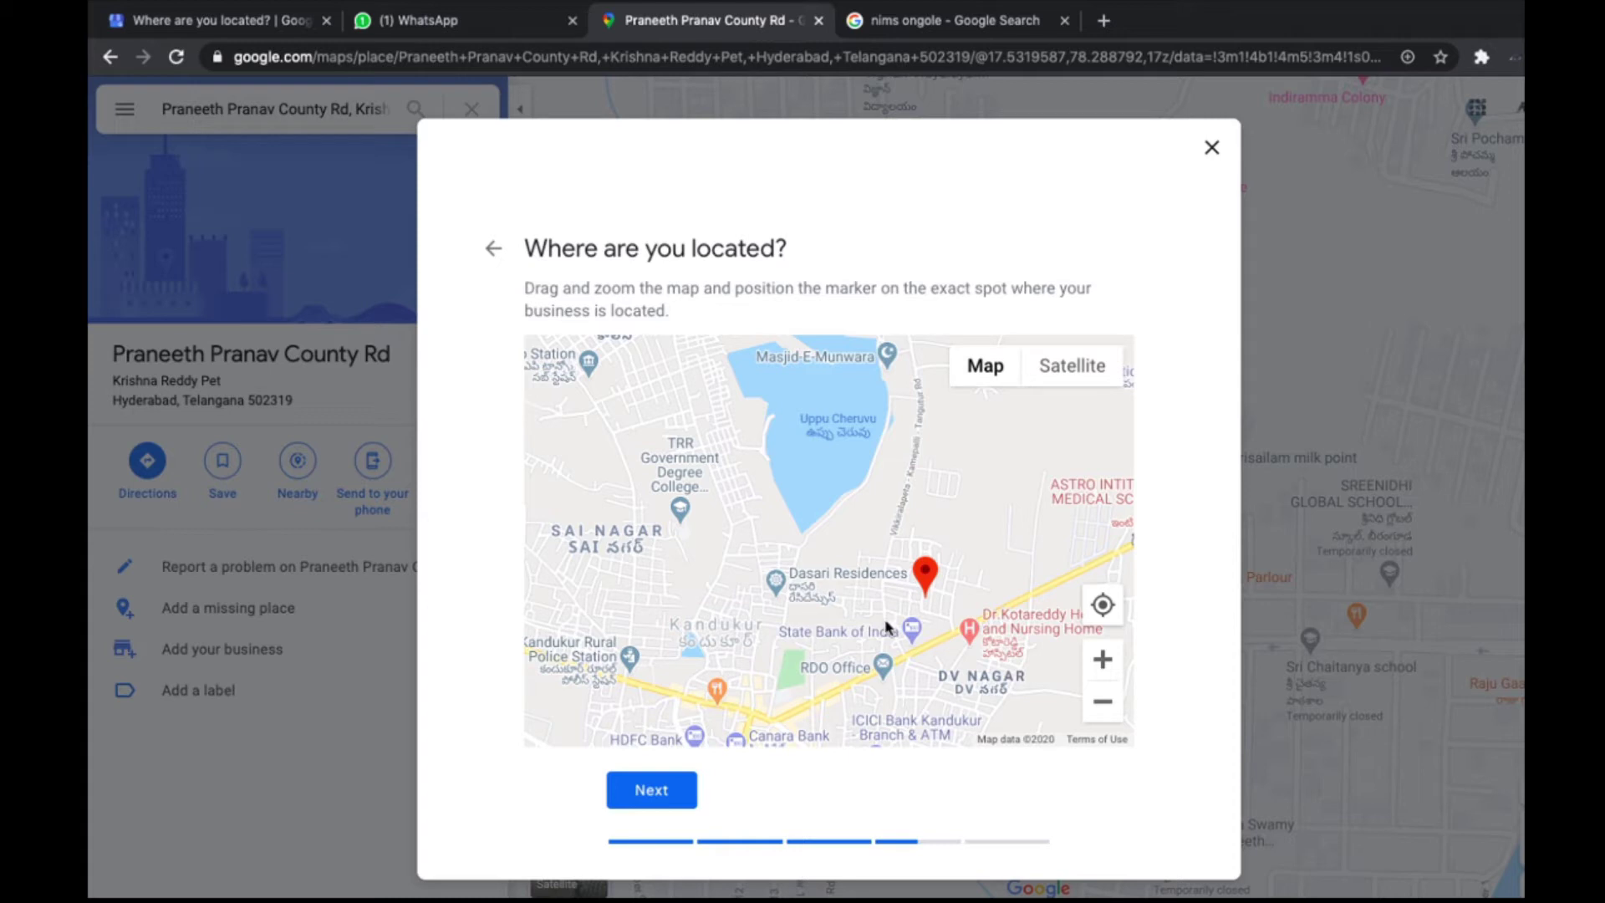
click(651, 798)
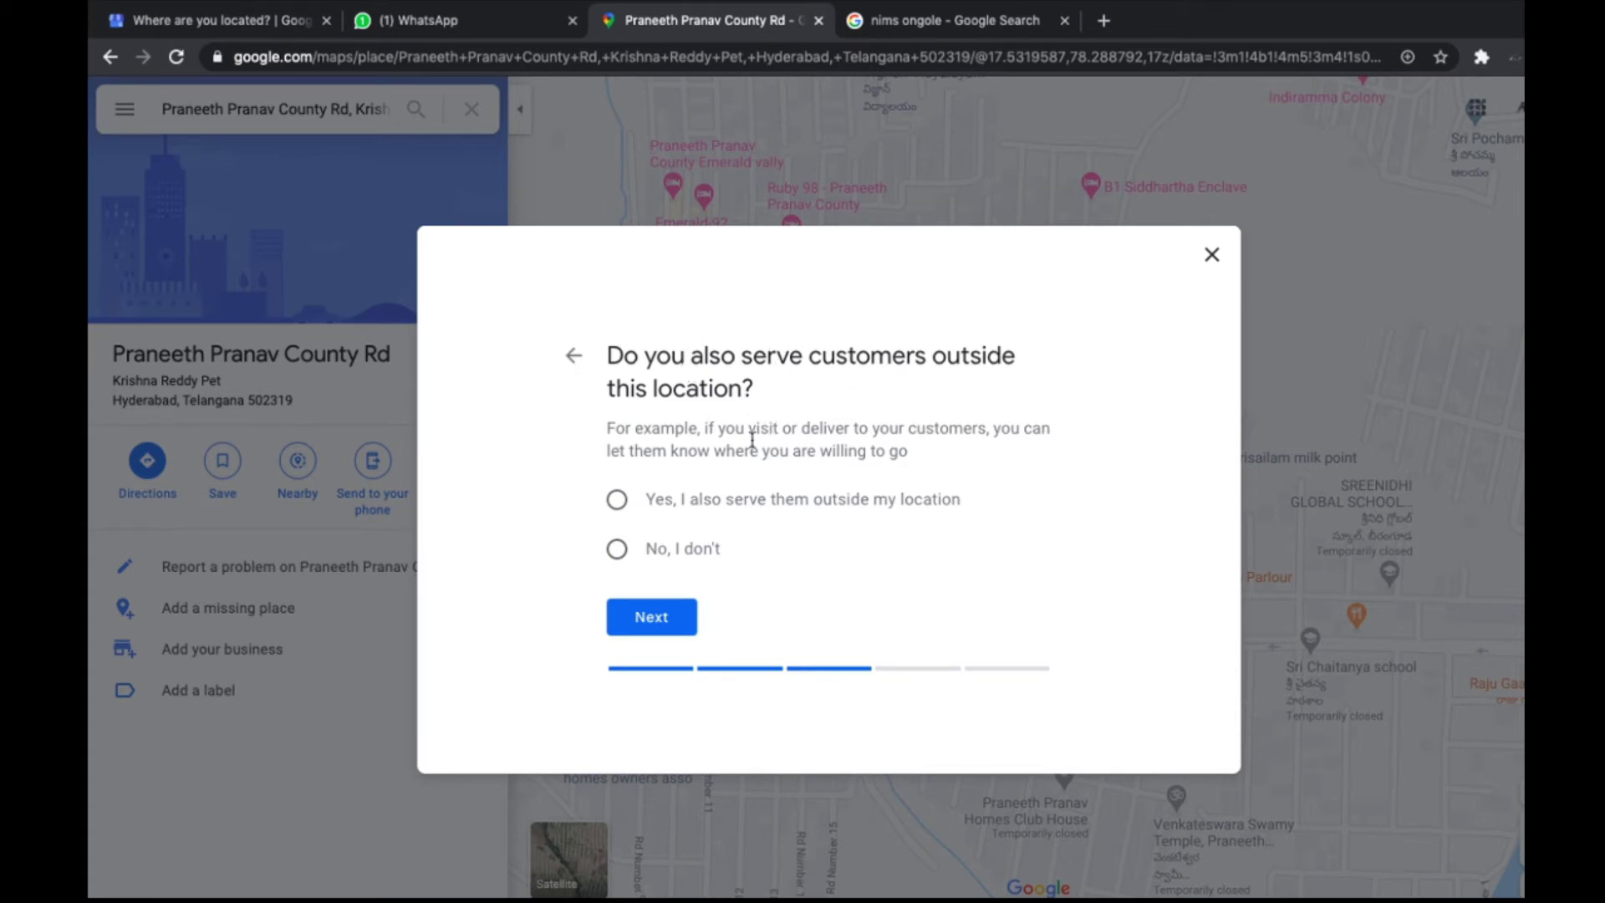
Step: Answer Yes to also serving customers outside the location and continue without adding any service areas
click(616, 501)
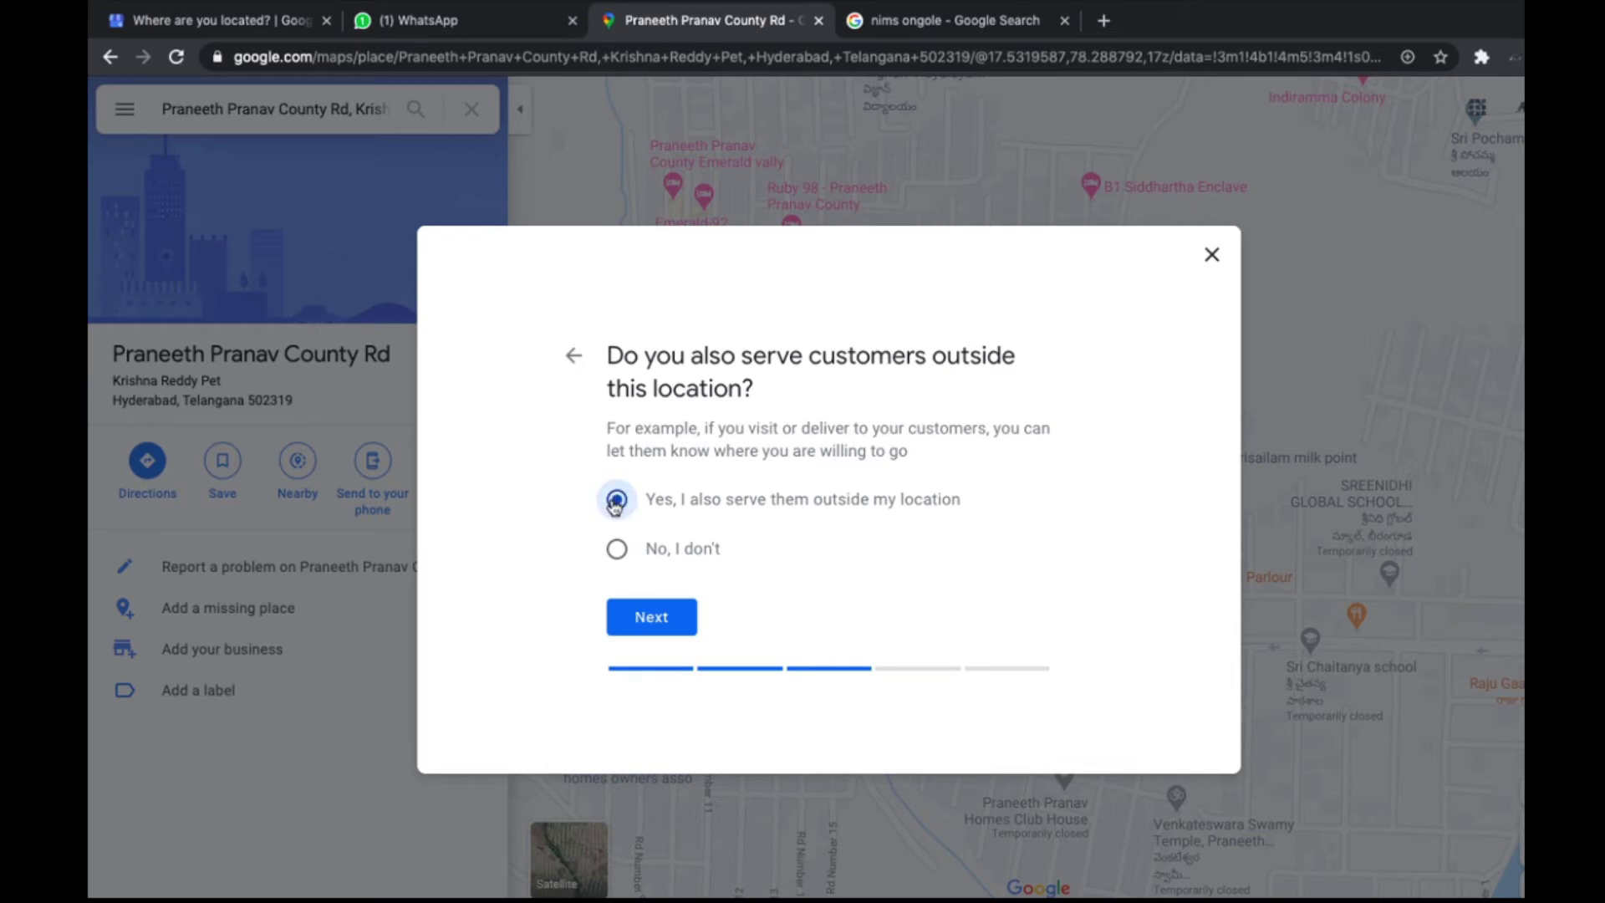
click(626, 634)
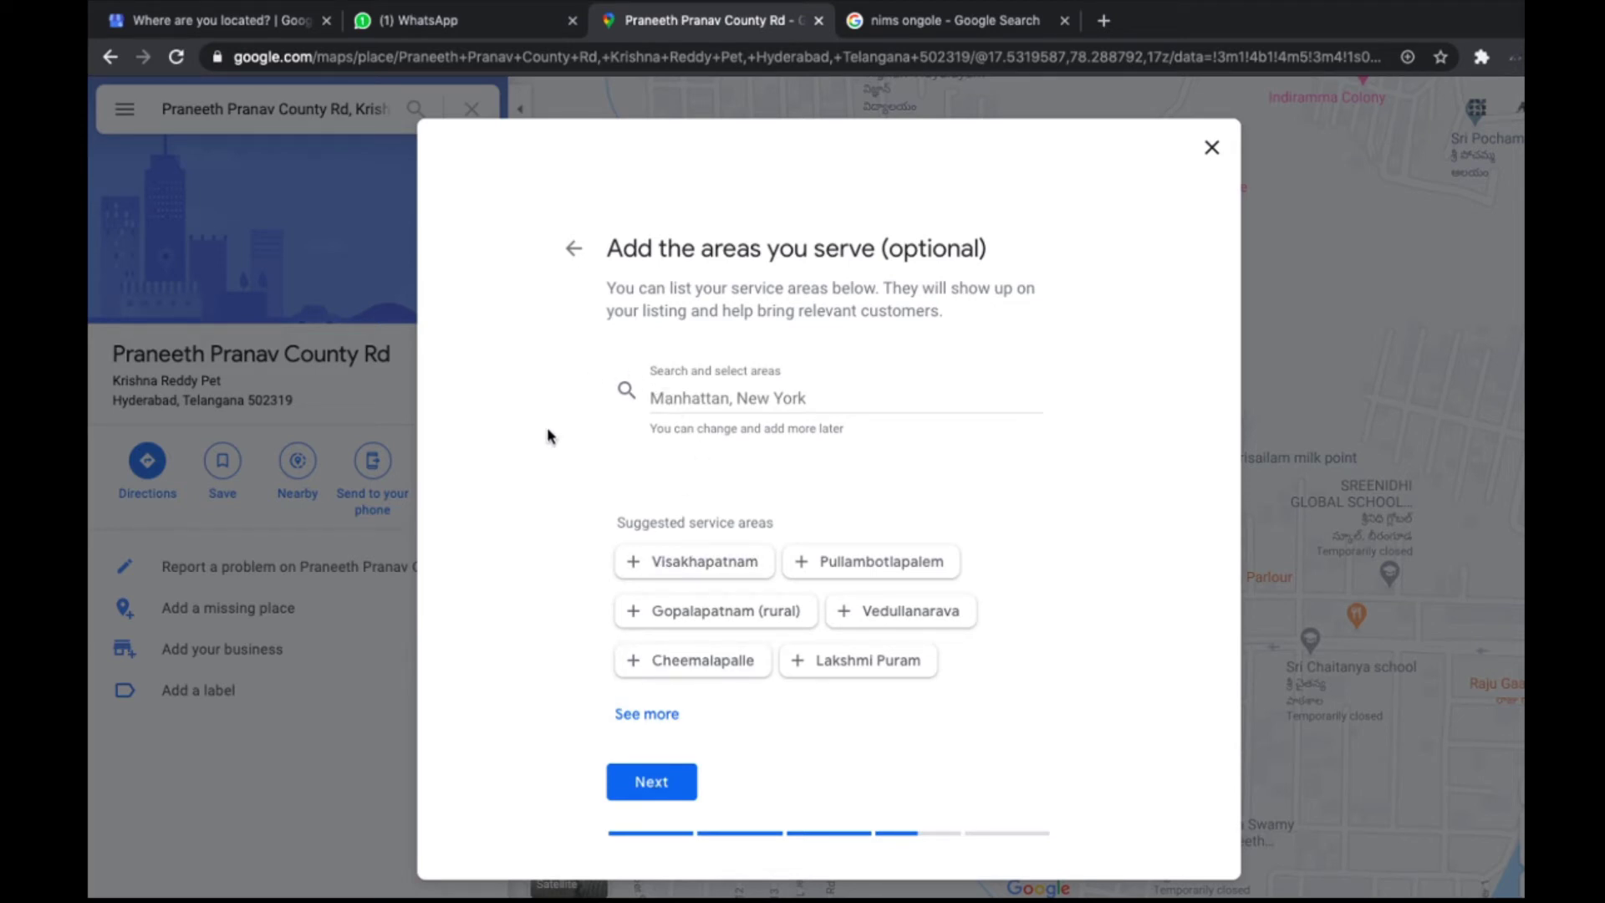
click(651, 781)
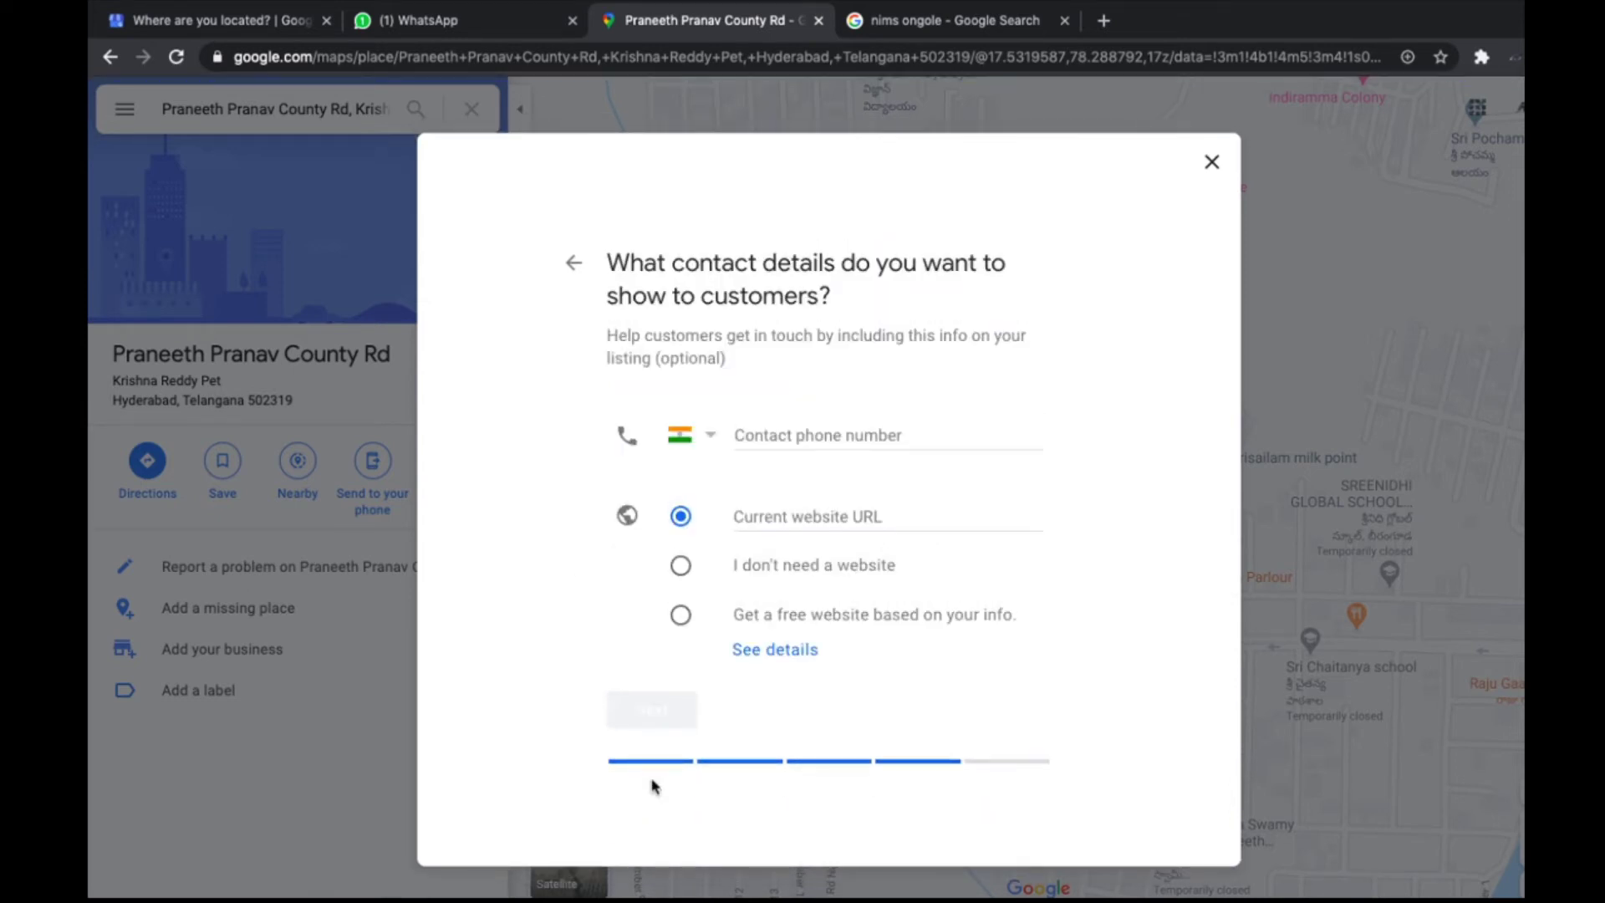
Step: Leave the contact phone number and current website URL empty, then finish creating the listing
click(787, 435)
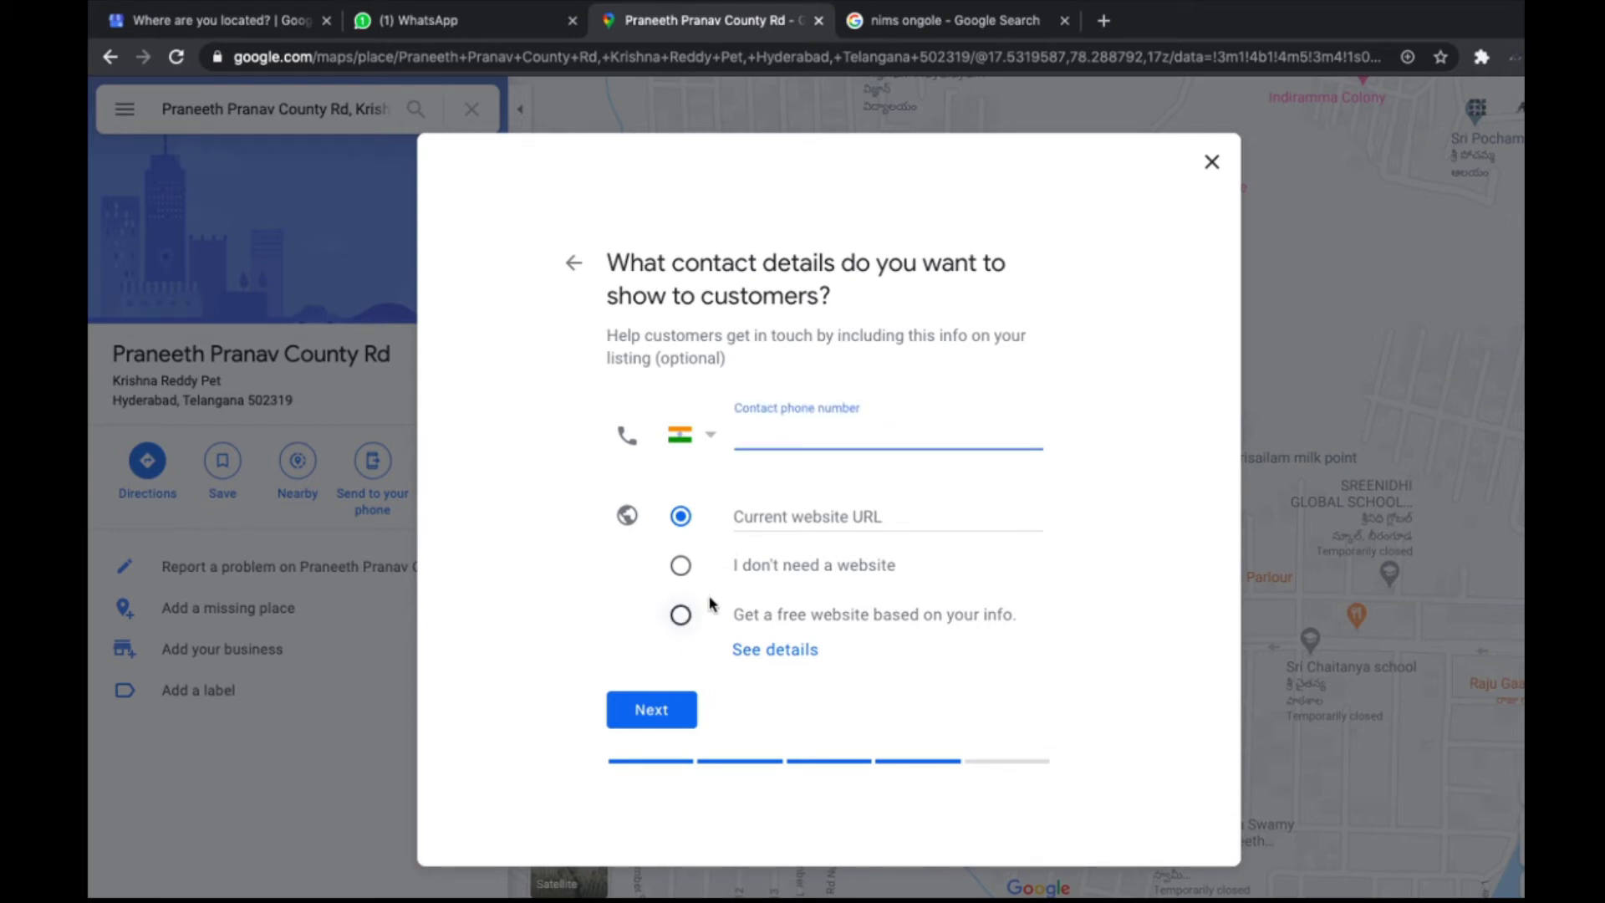
click(776, 511)
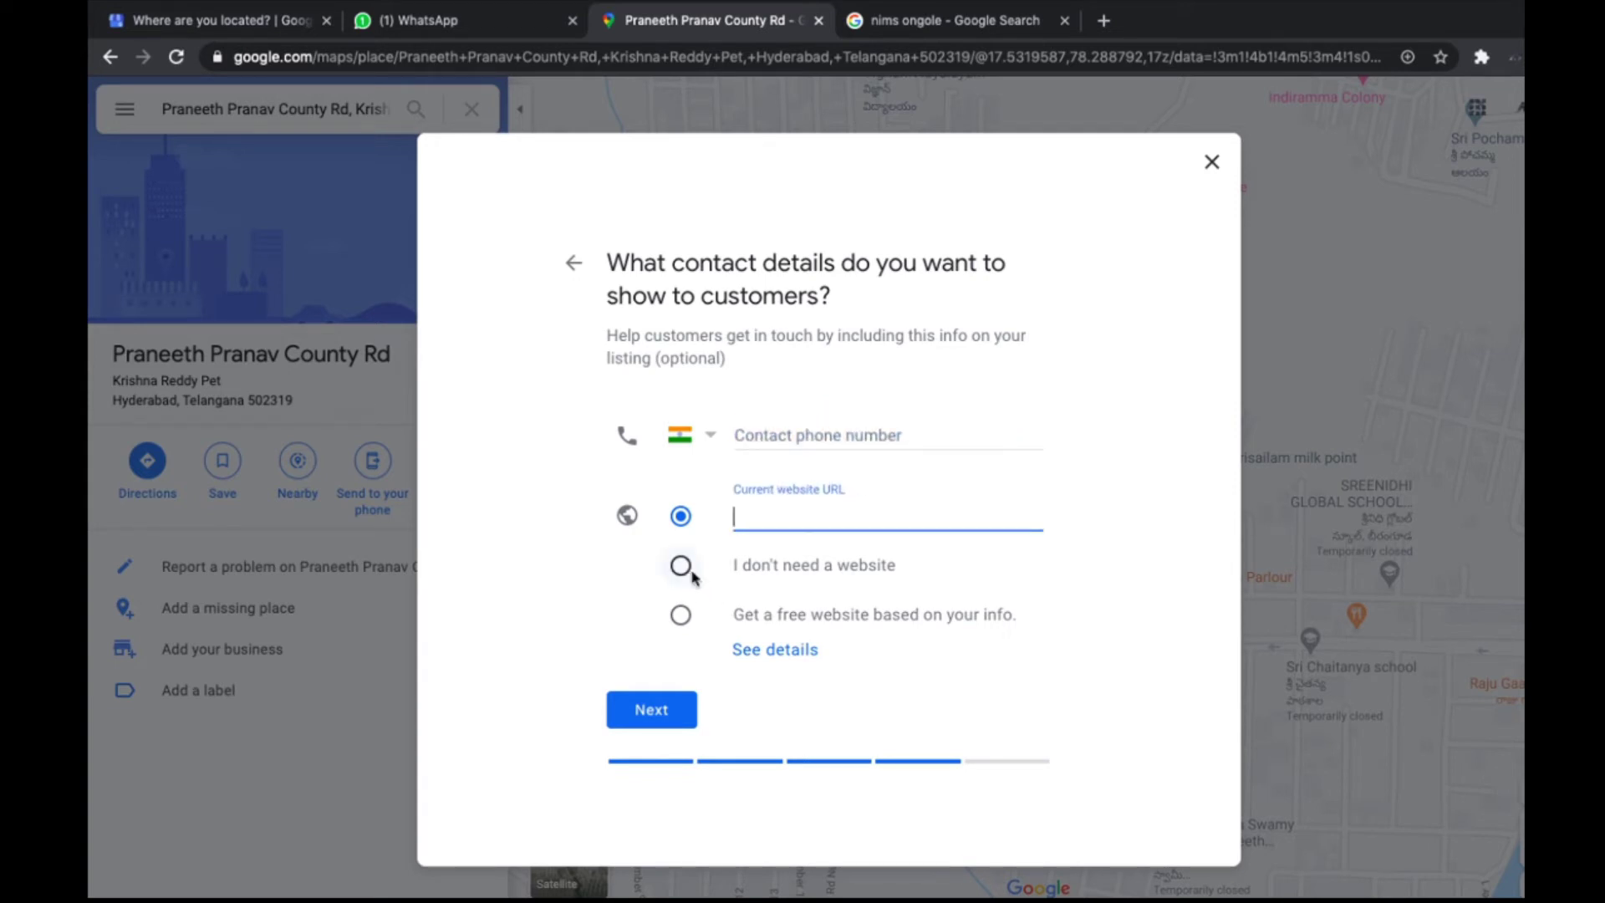
click(613, 719)
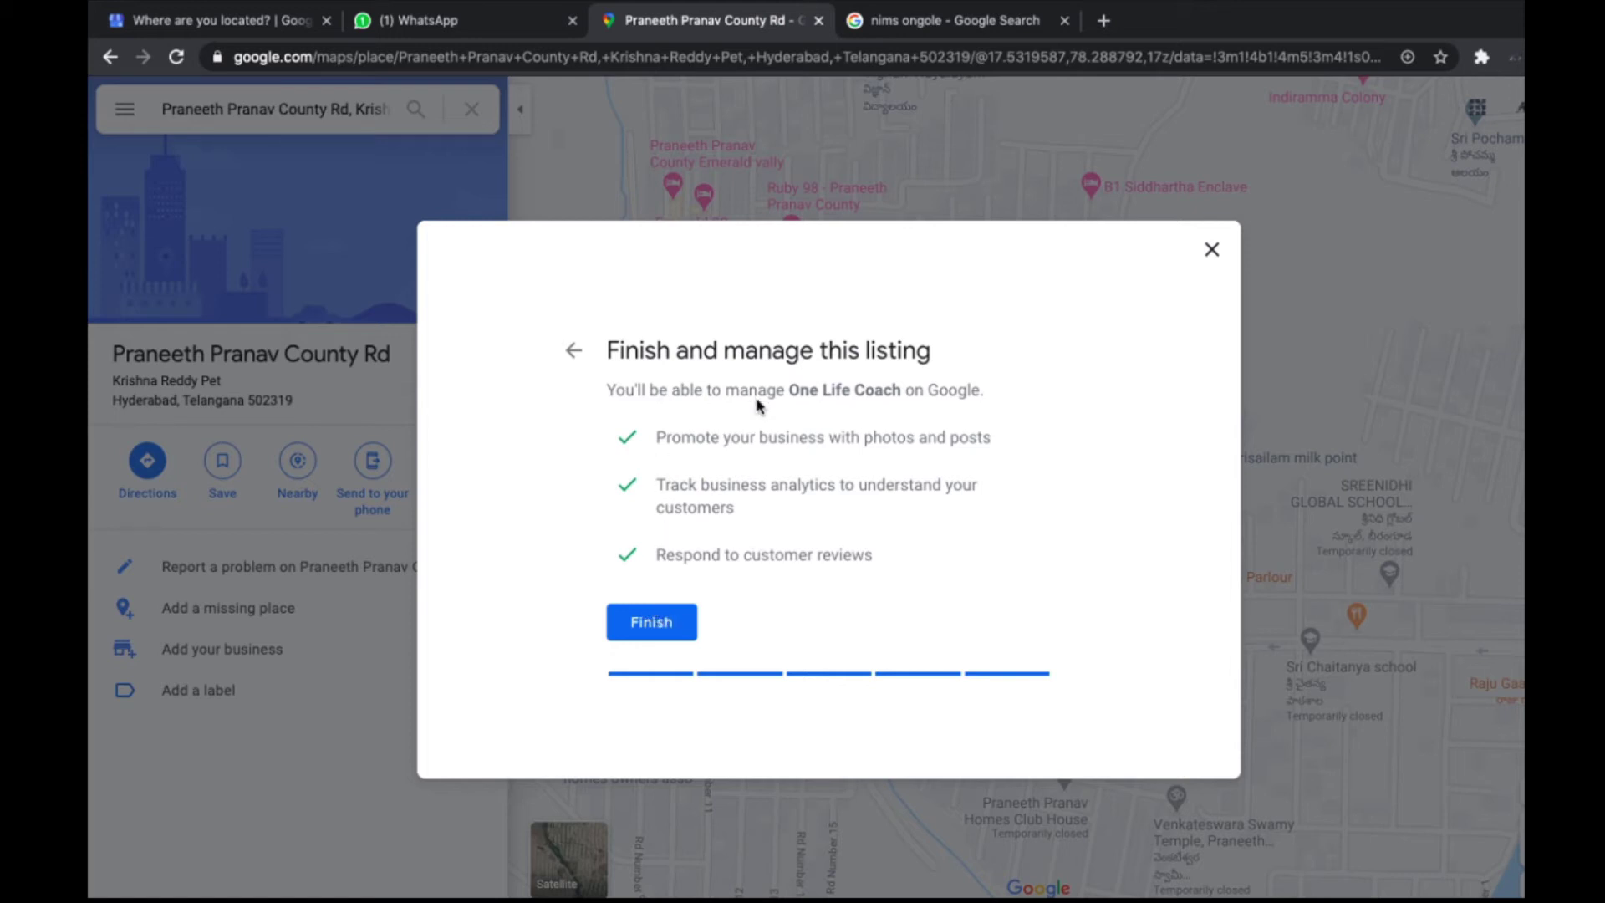
click(657, 629)
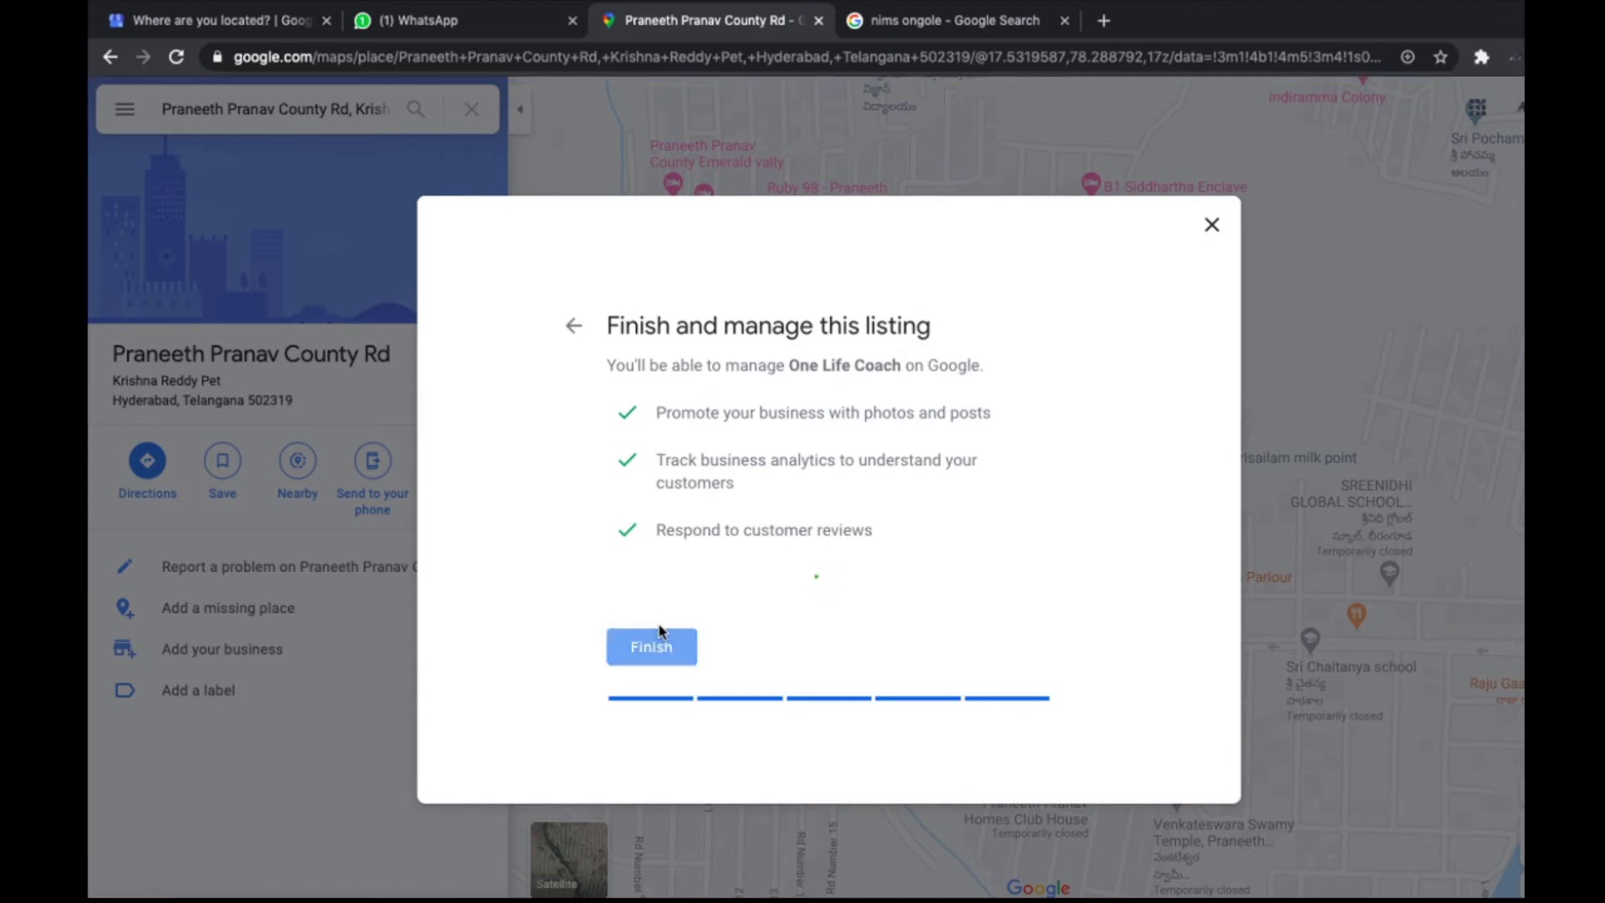
click(654, 641)
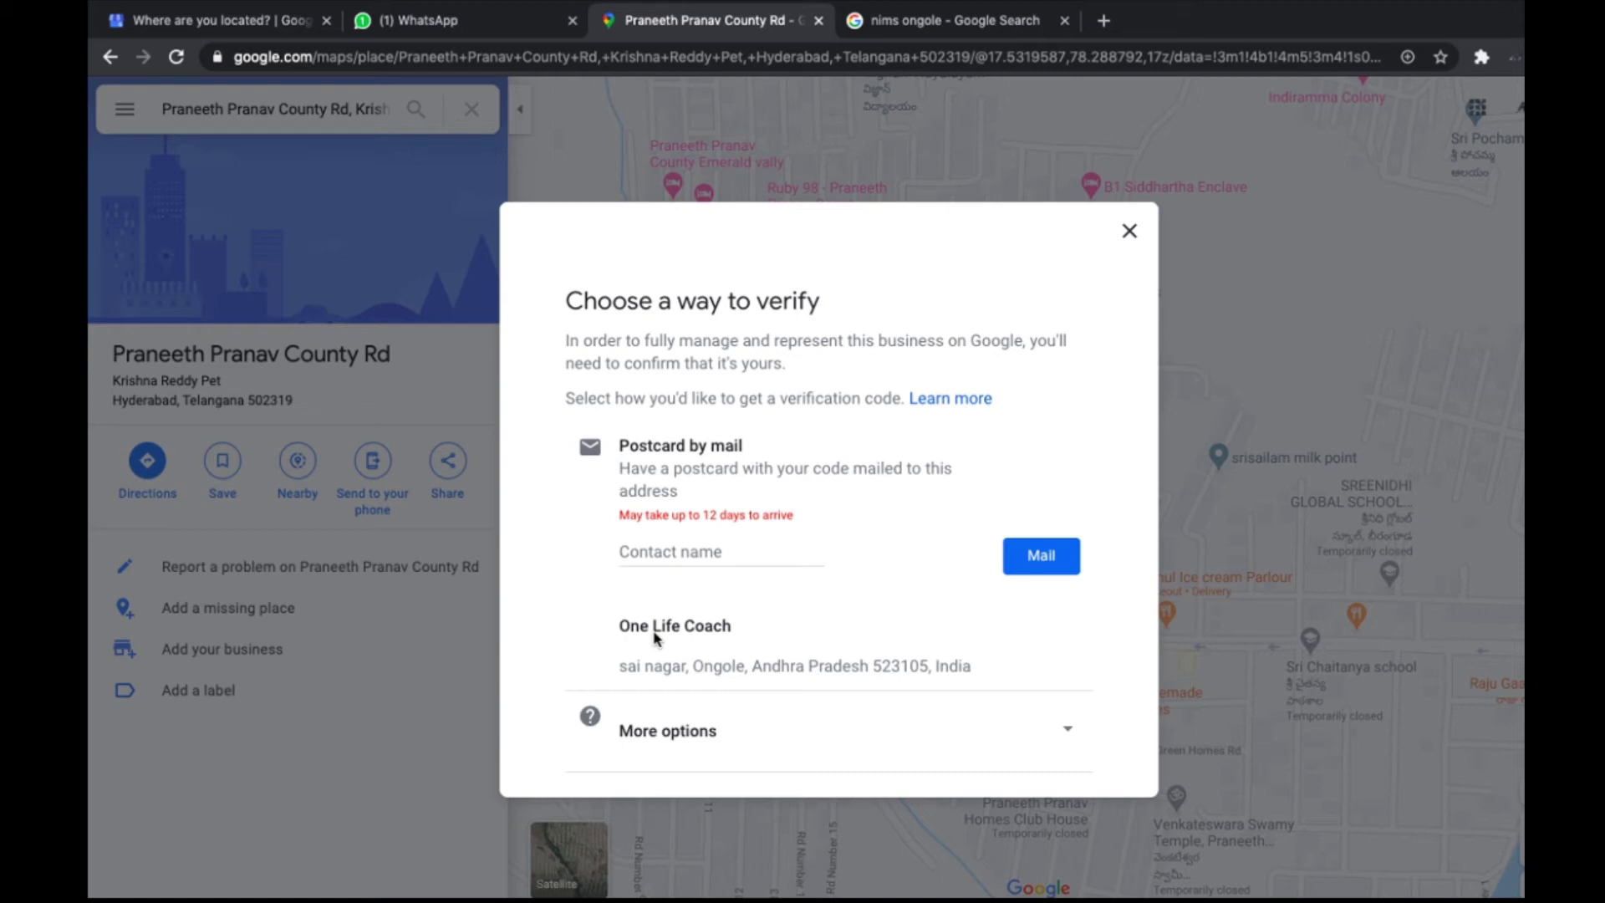
Step: Enter the contact name for postcard verification and request the postcard by mail
click(664, 561)
text(vanya)
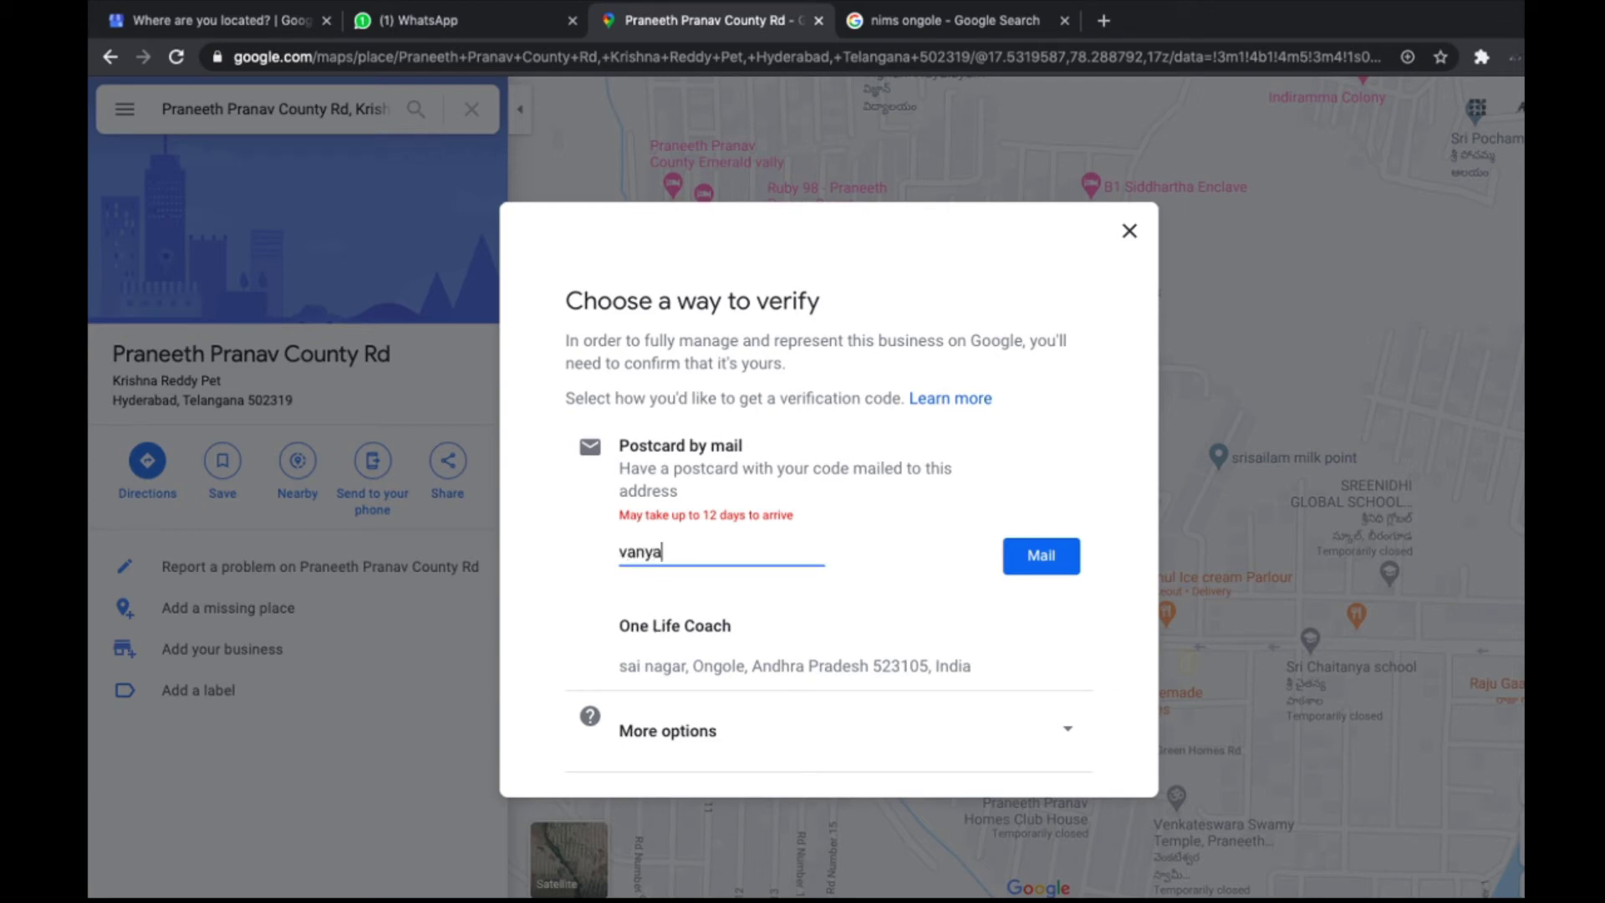
click(1056, 556)
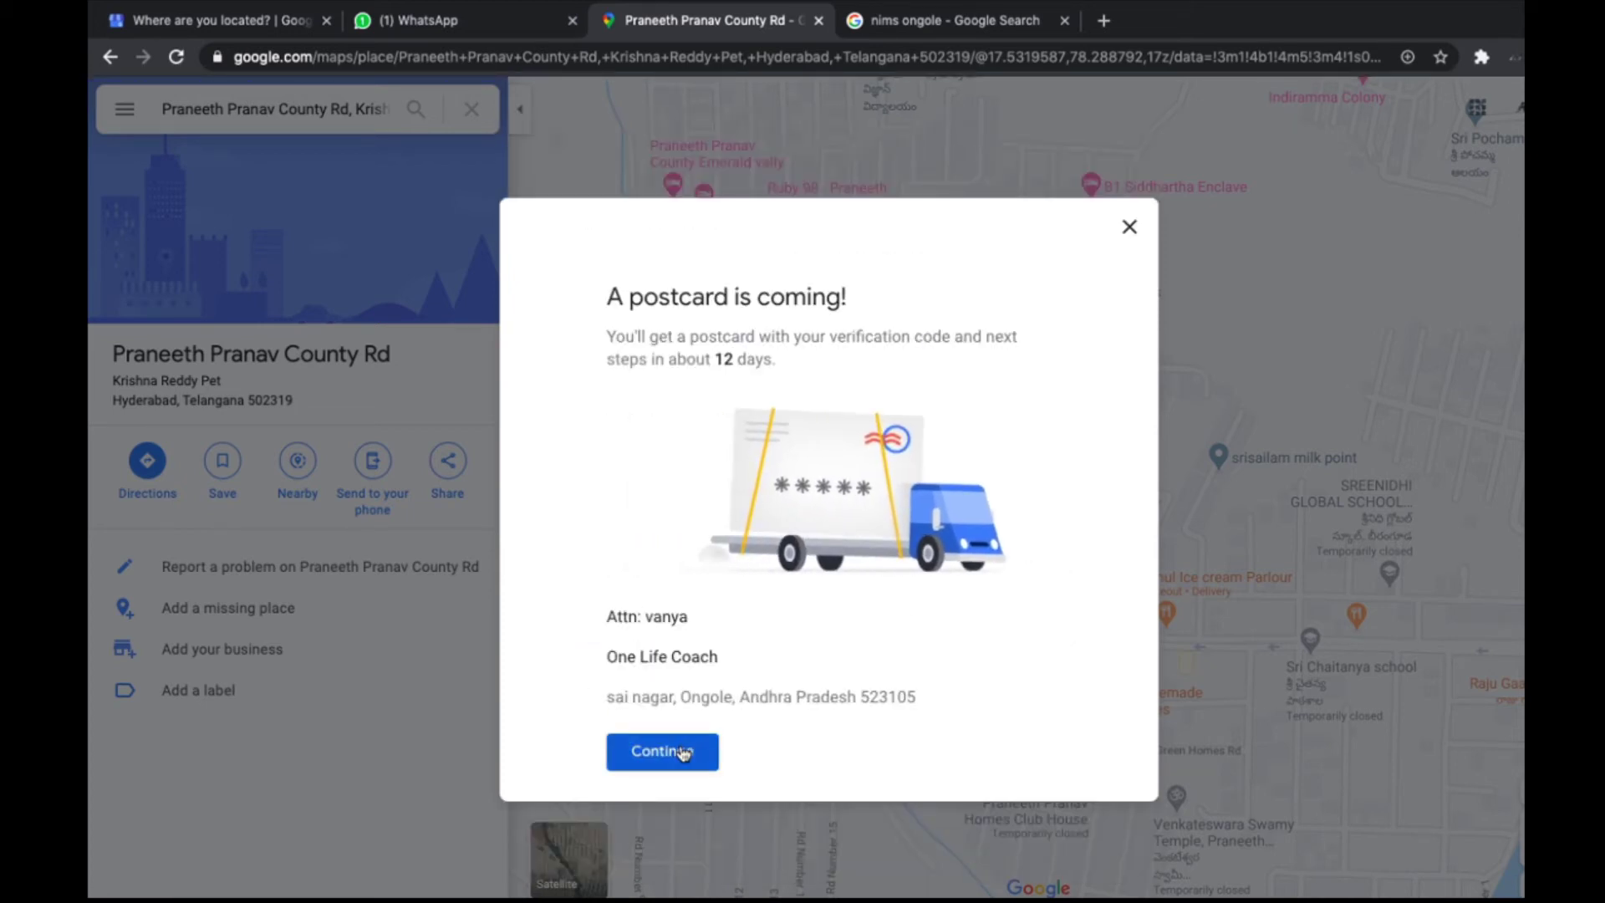
Step: Continue from the postcard confirmation to the business profile setup and skip the business description
click(681, 751)
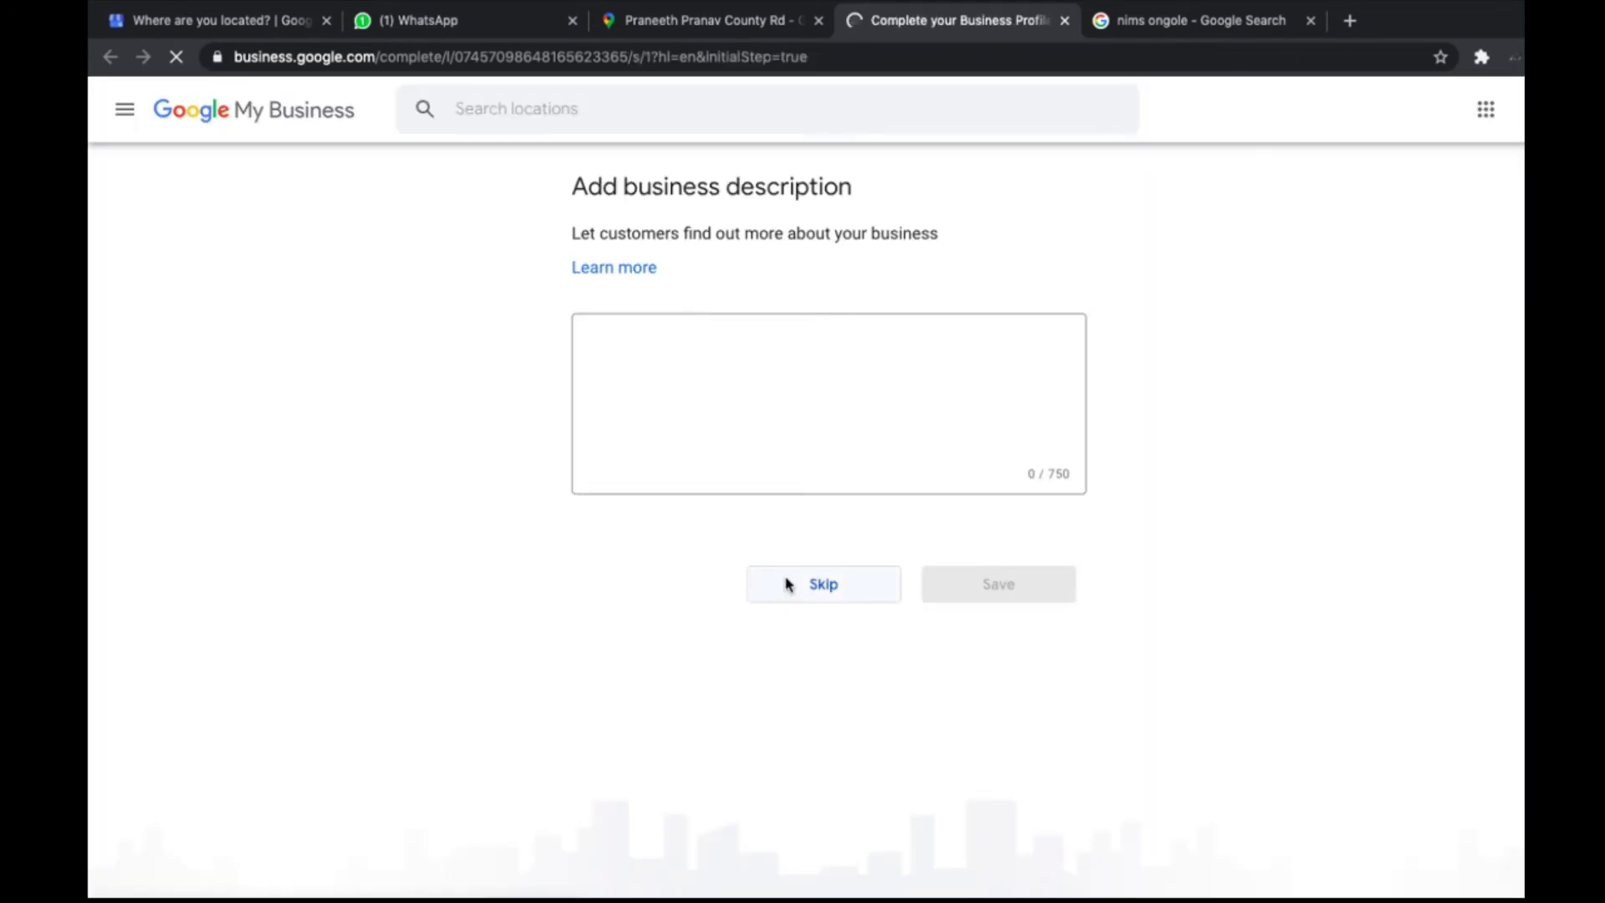
click(810, 584)
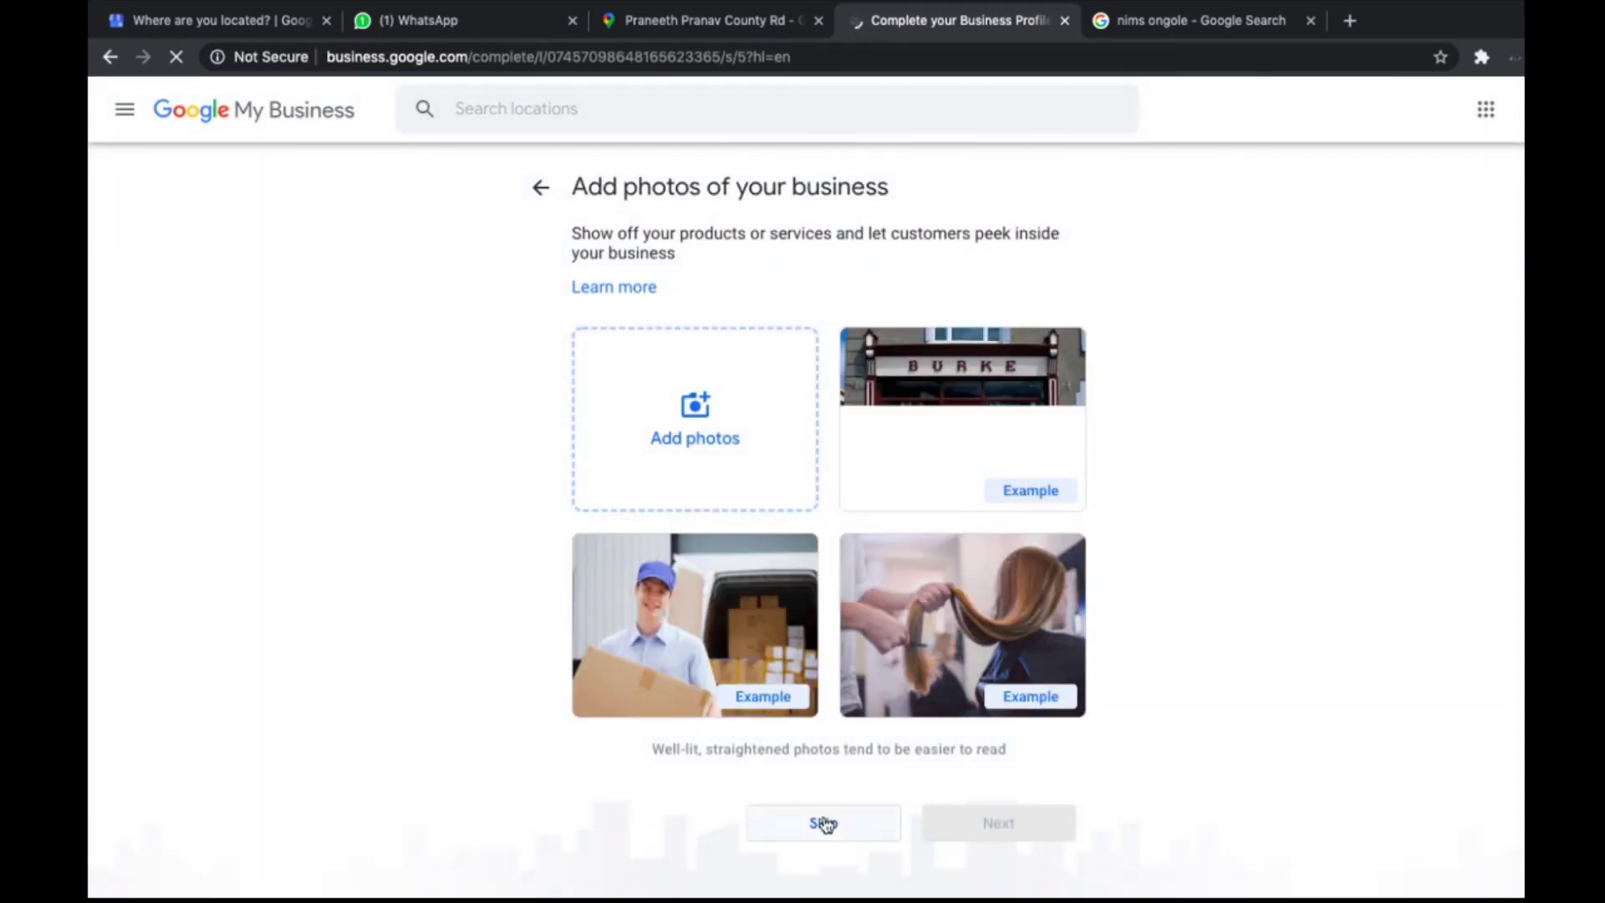
Step: Skip adding business photos and complete the profile setup to reach the business dashboard
click(824, 823)
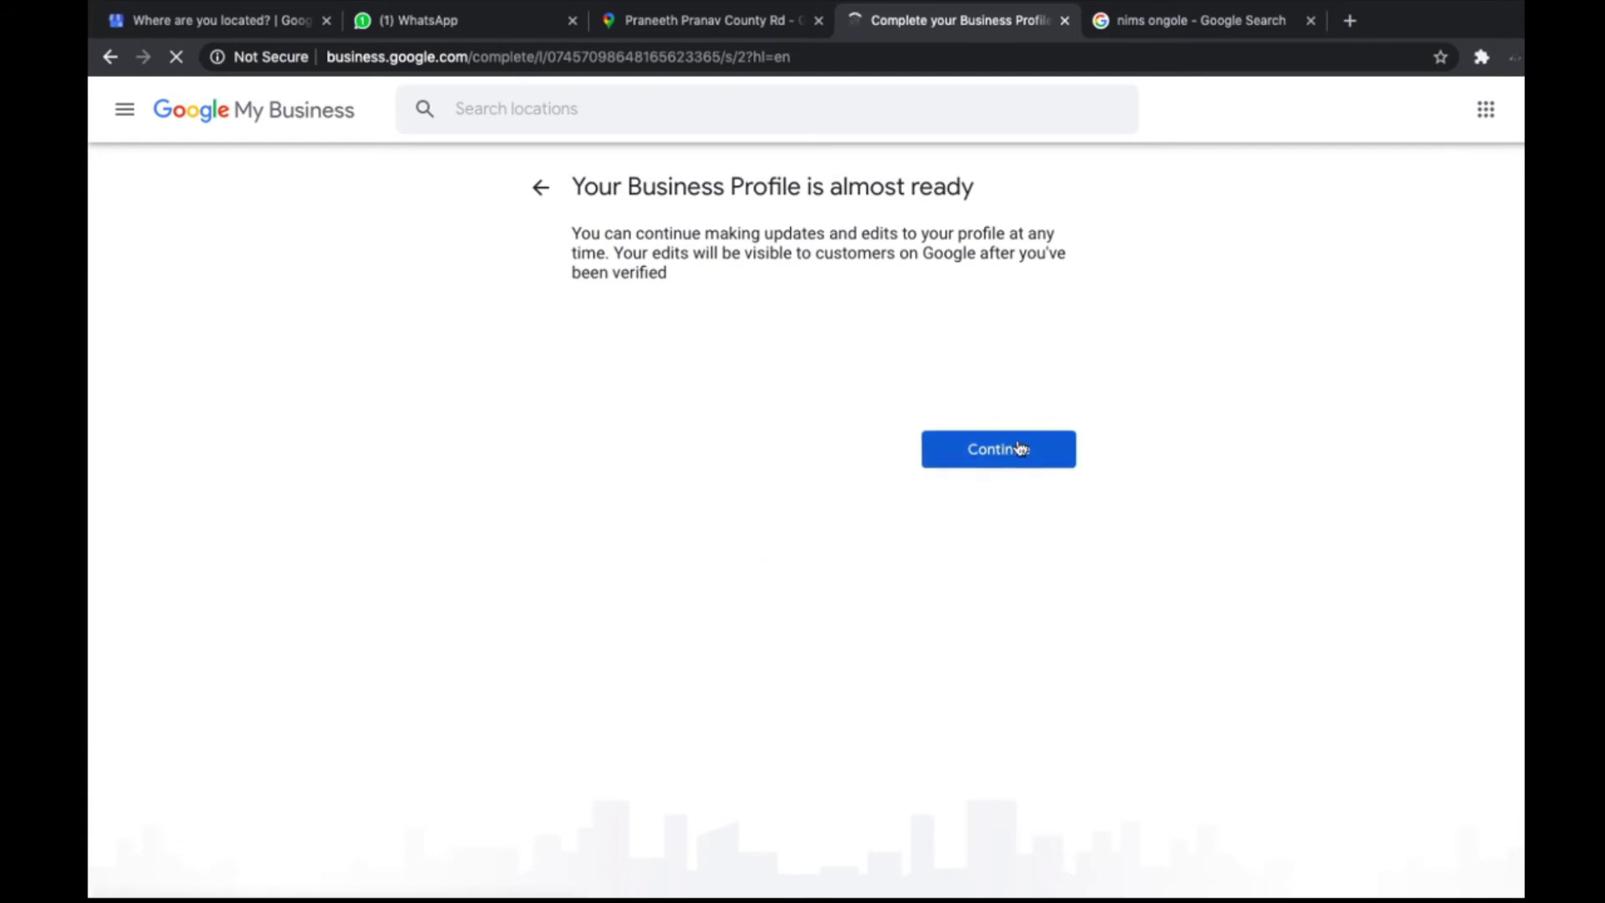
click(1018, 447)
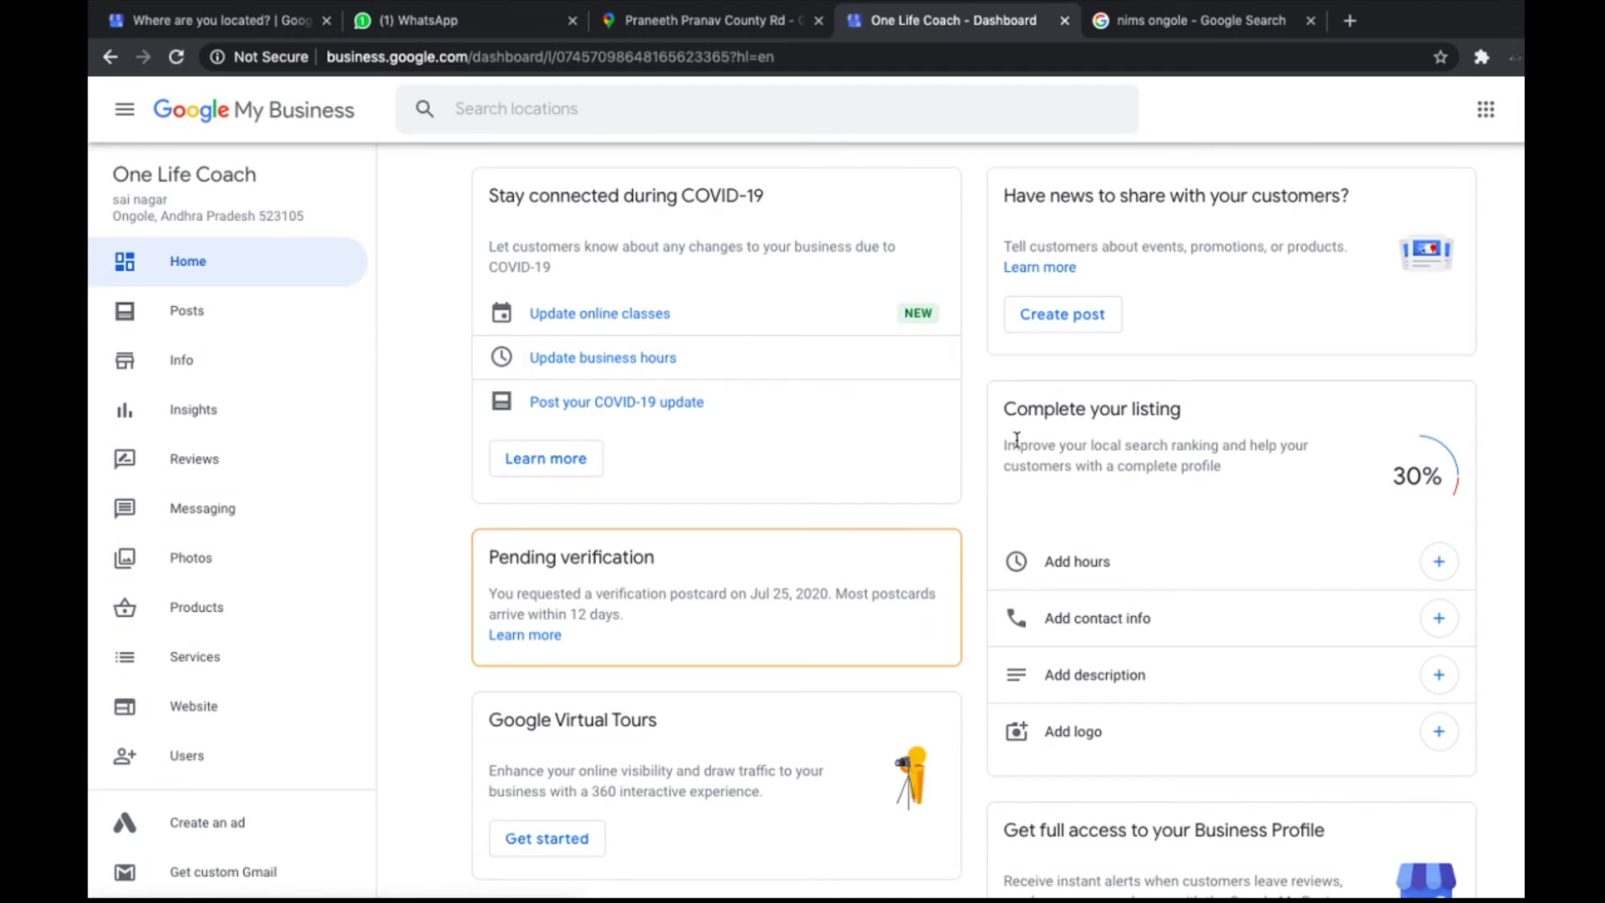
Step: Look through the dashboard's management sections and view the Reviews page of the listing
scroll(184, 747, down, 4)
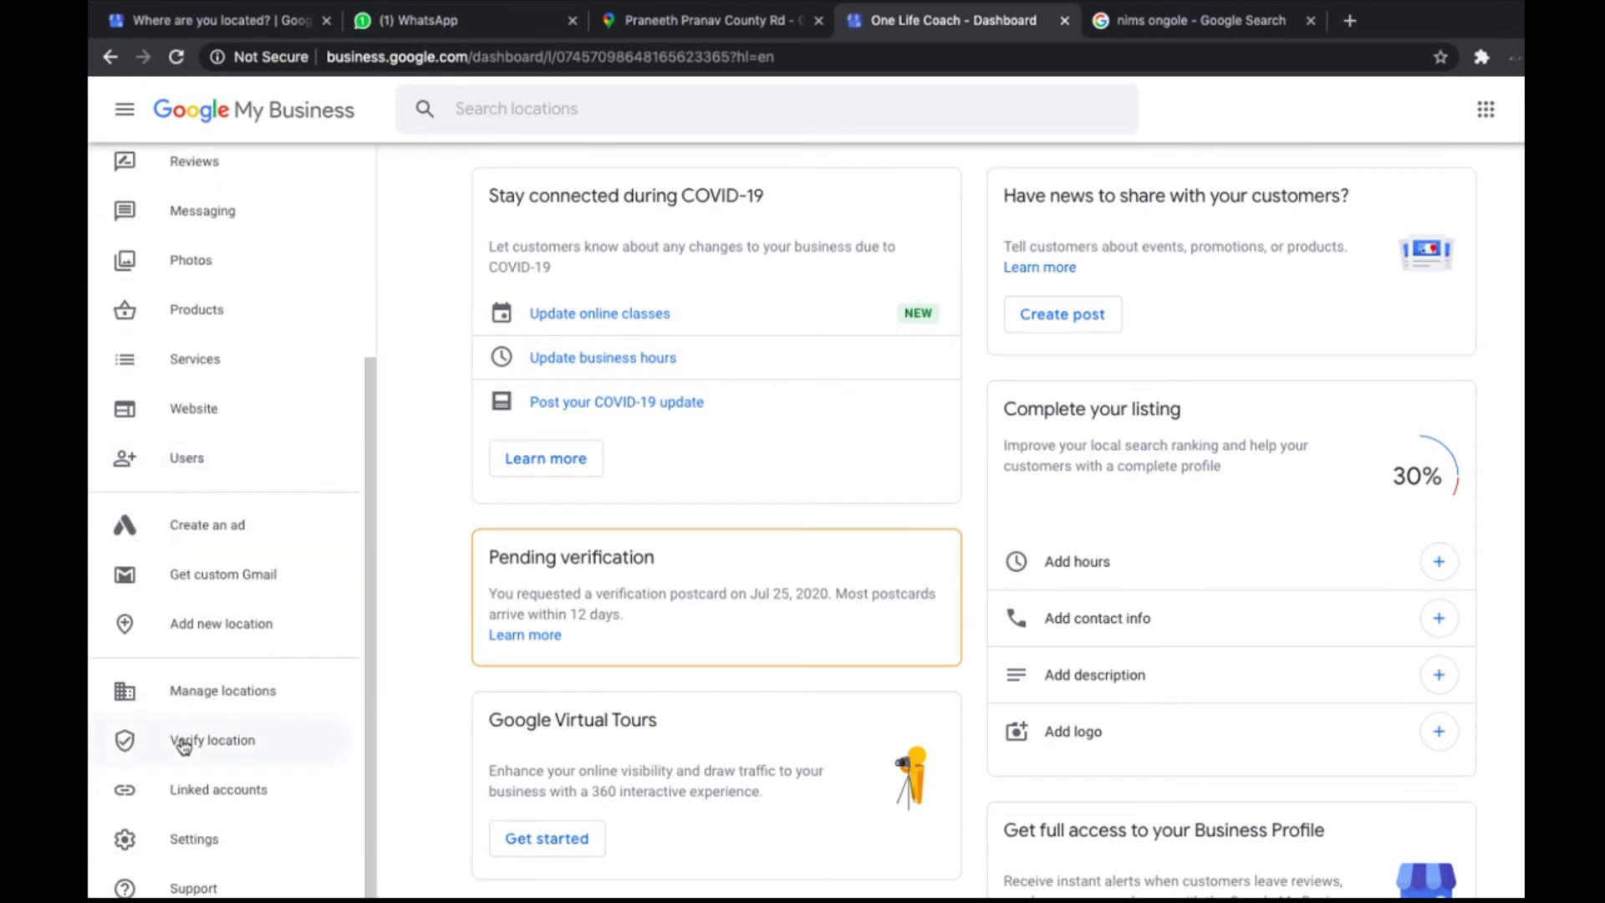
scroll(211, 548, up, 5)
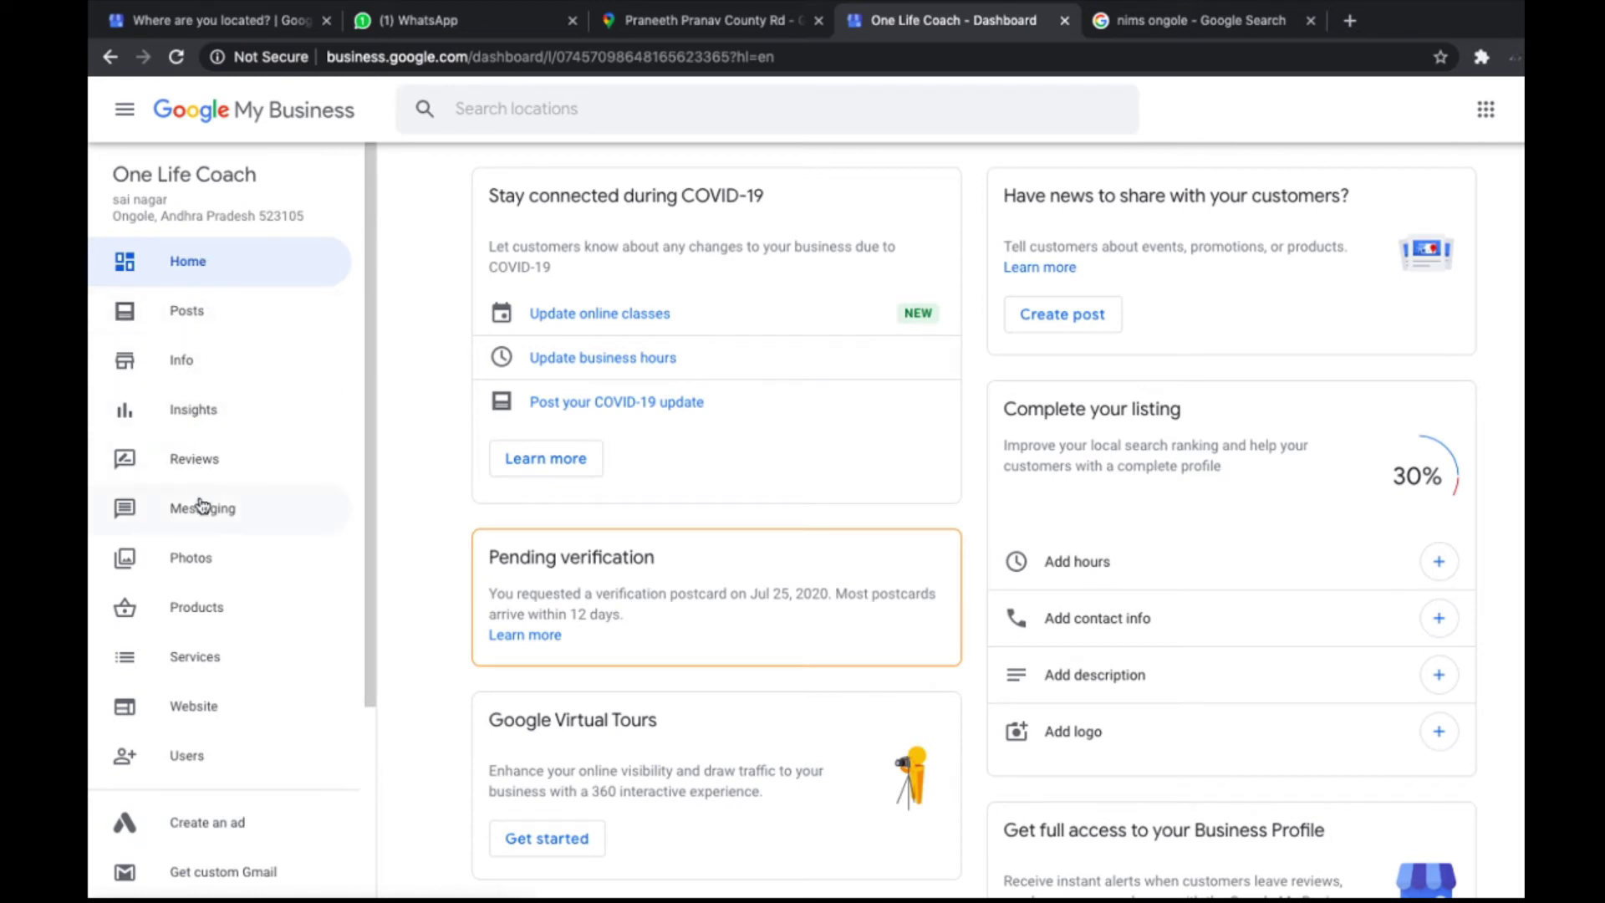
click(201, 458)
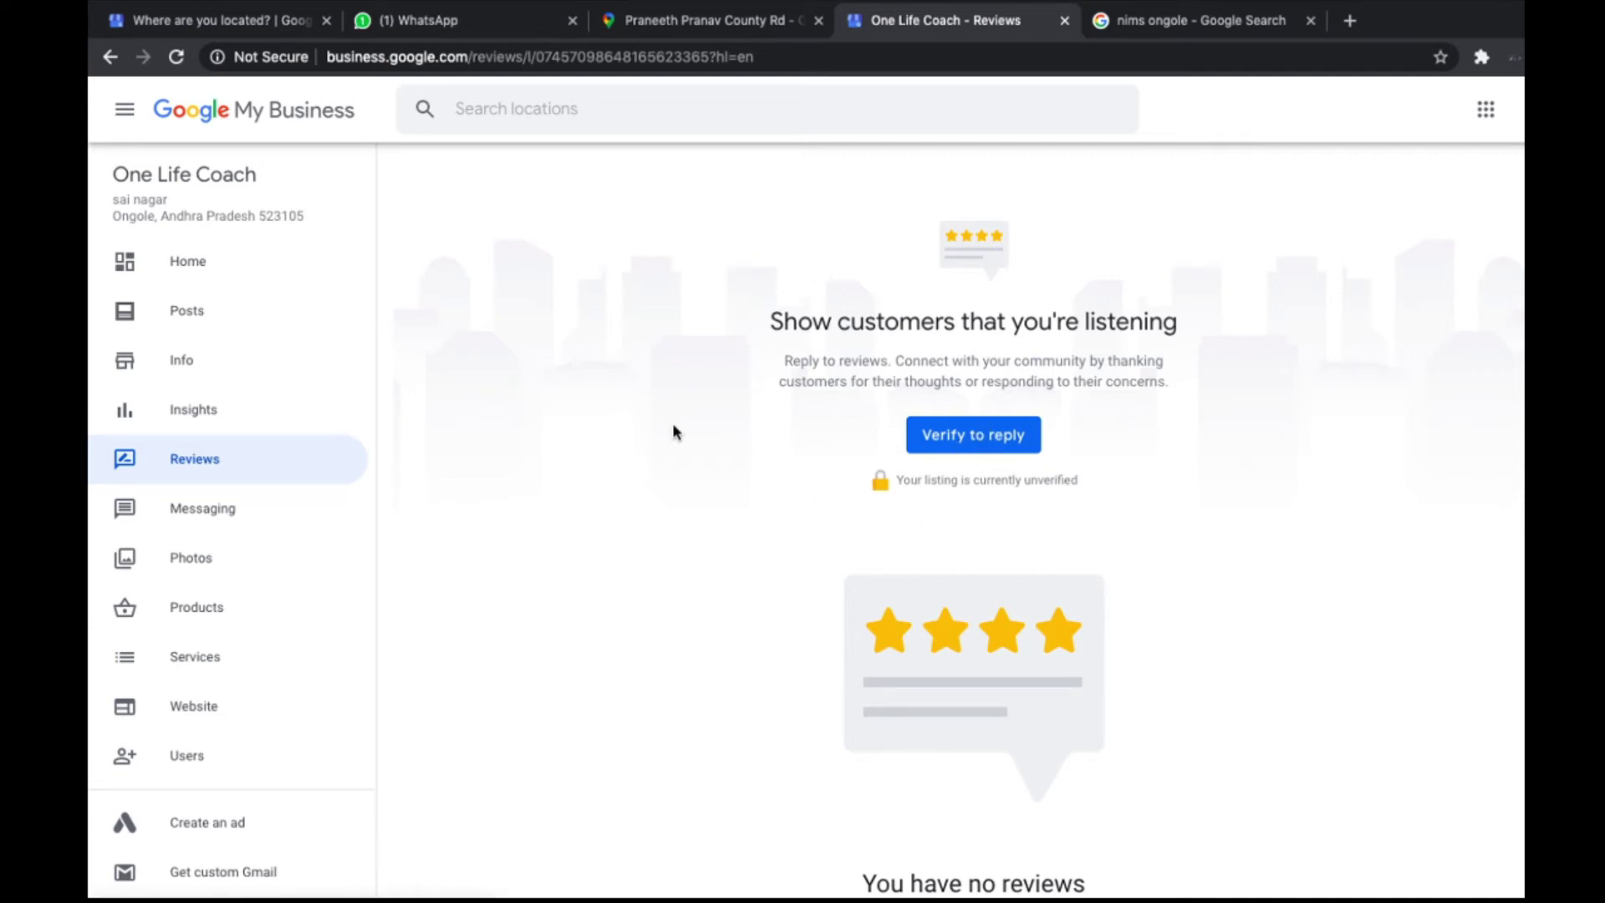
scroll(276, 418, down, 4)
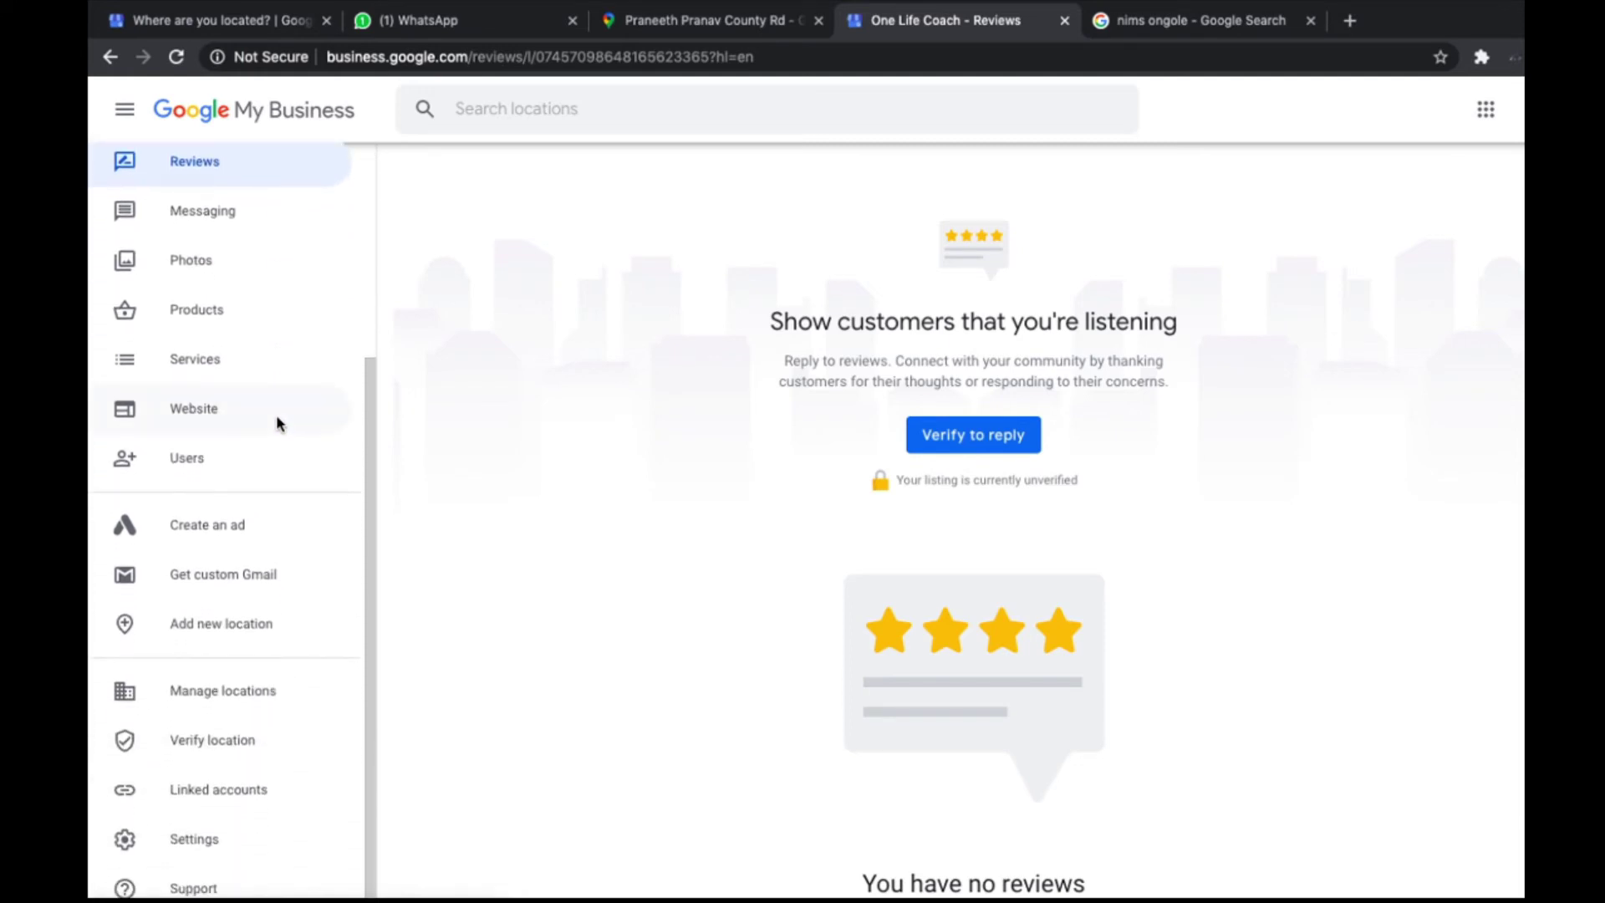
scroll(276, 414, up, 3)
scroll(276, 414, up, 2)
Step: Return to the dashboard home and examine the listing completion, verification, custom email and messaging cards
click(186, 262)
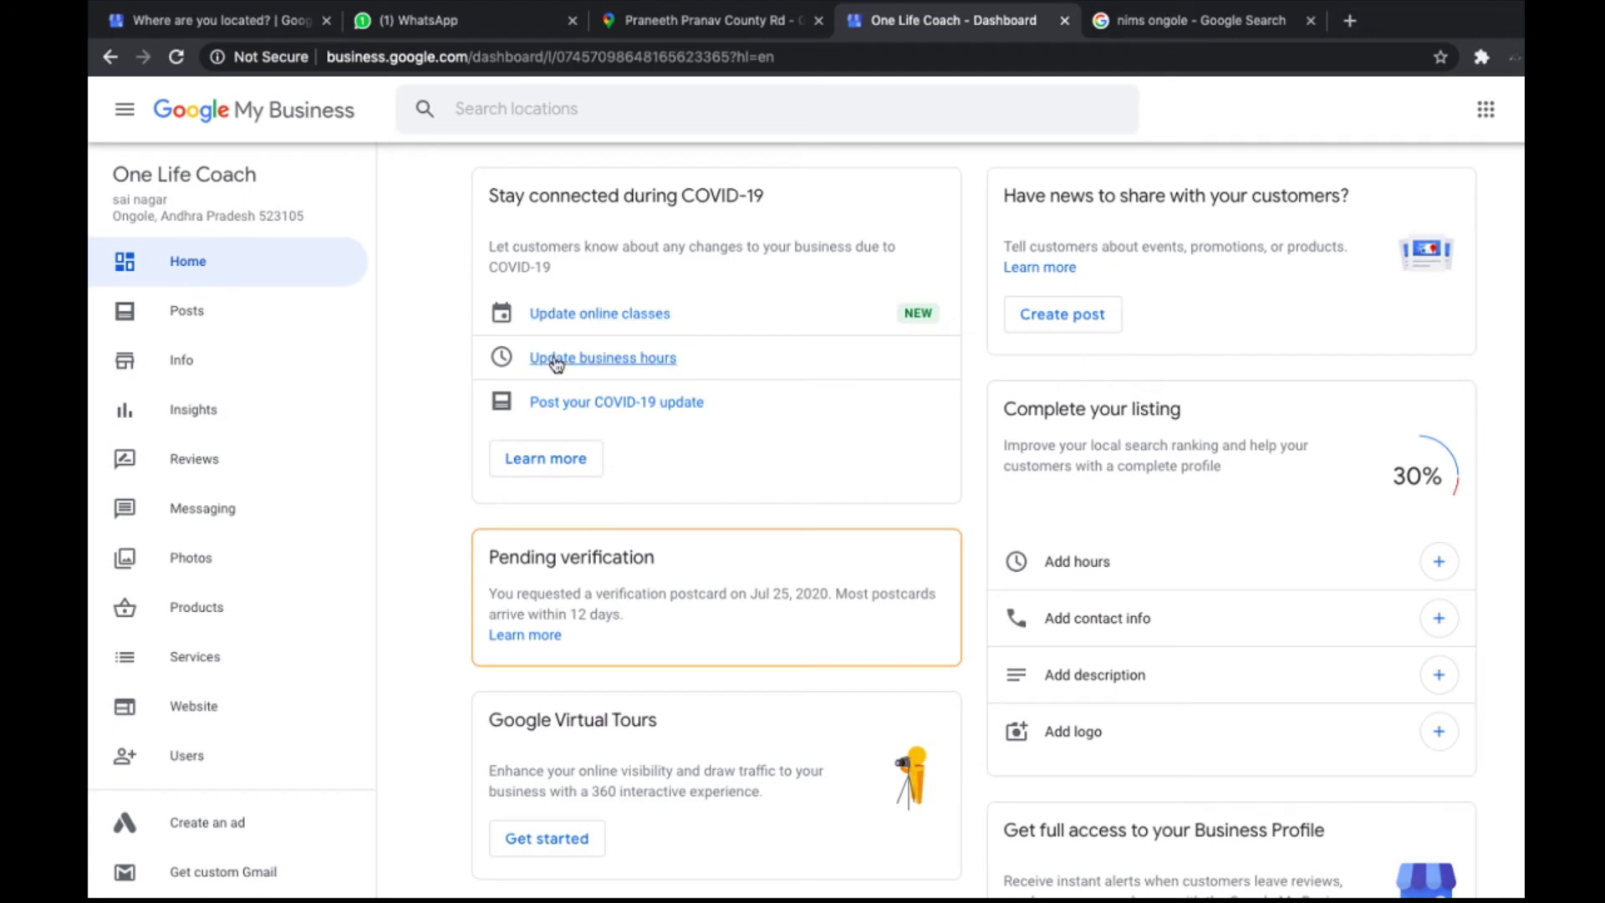
scroll(952, 449, down, 1)
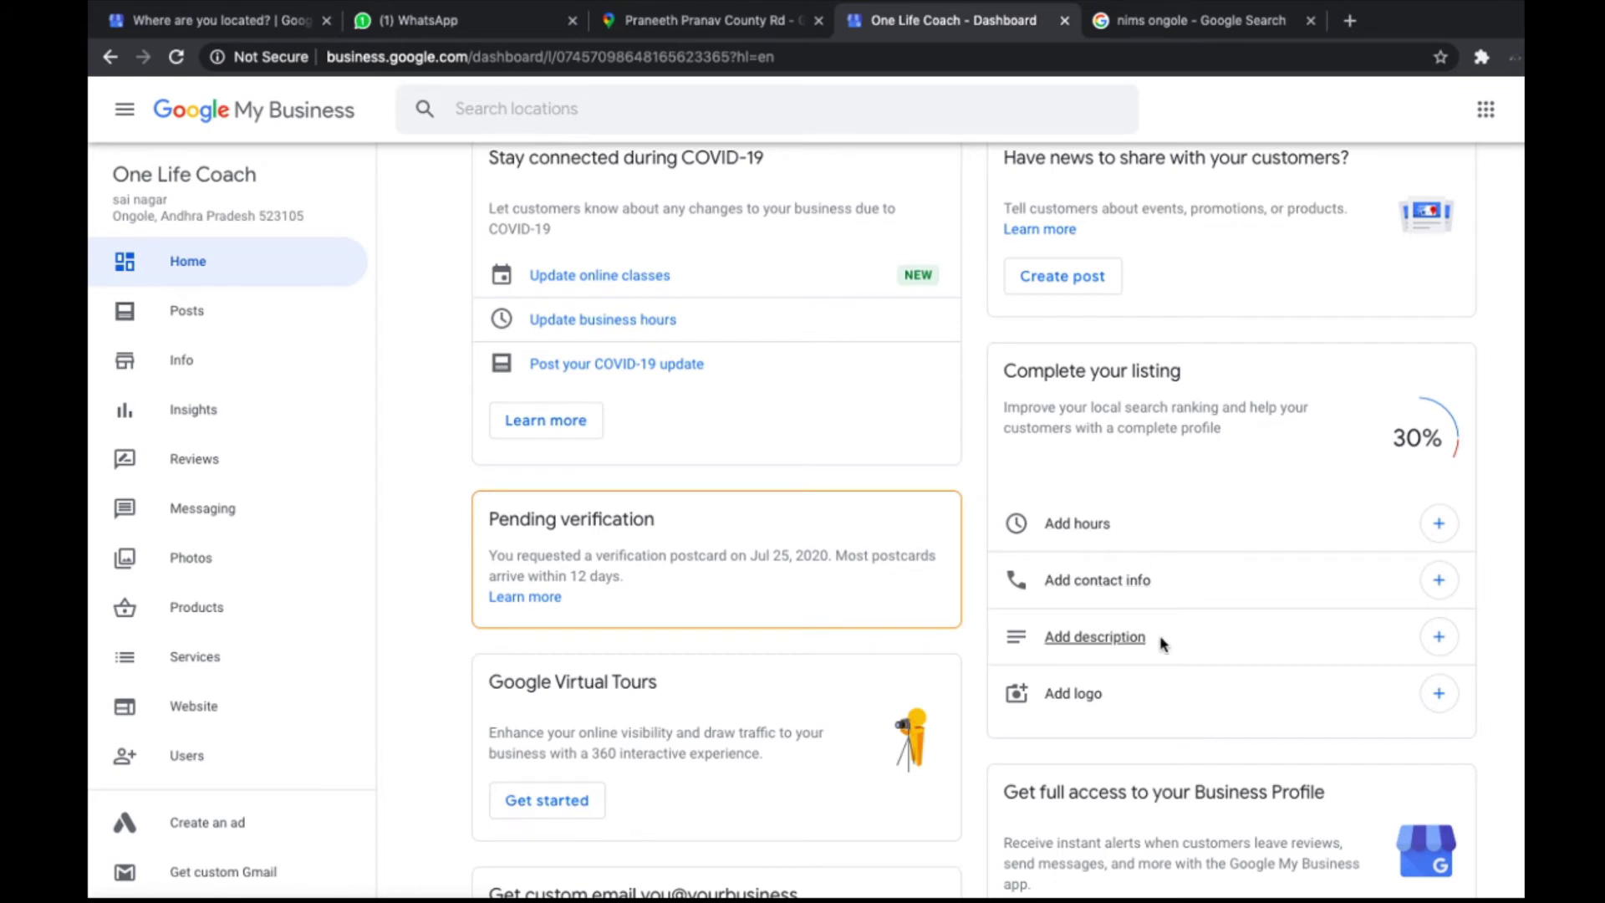
scroll(1161, 655, down, 2)
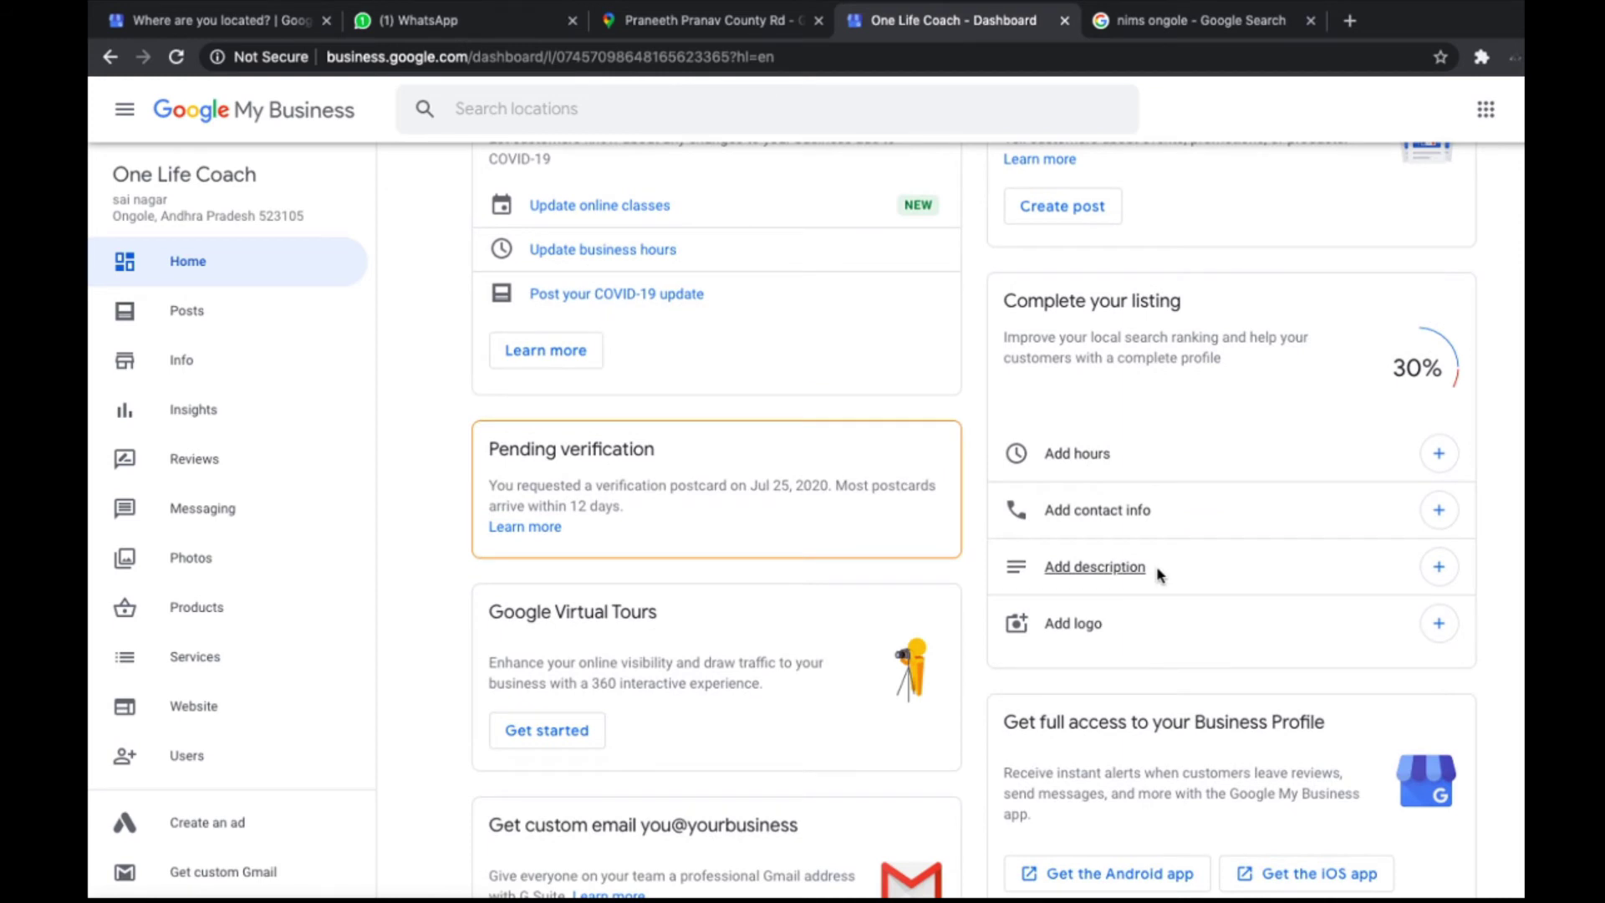
scroll(1160, 574, down, 1)
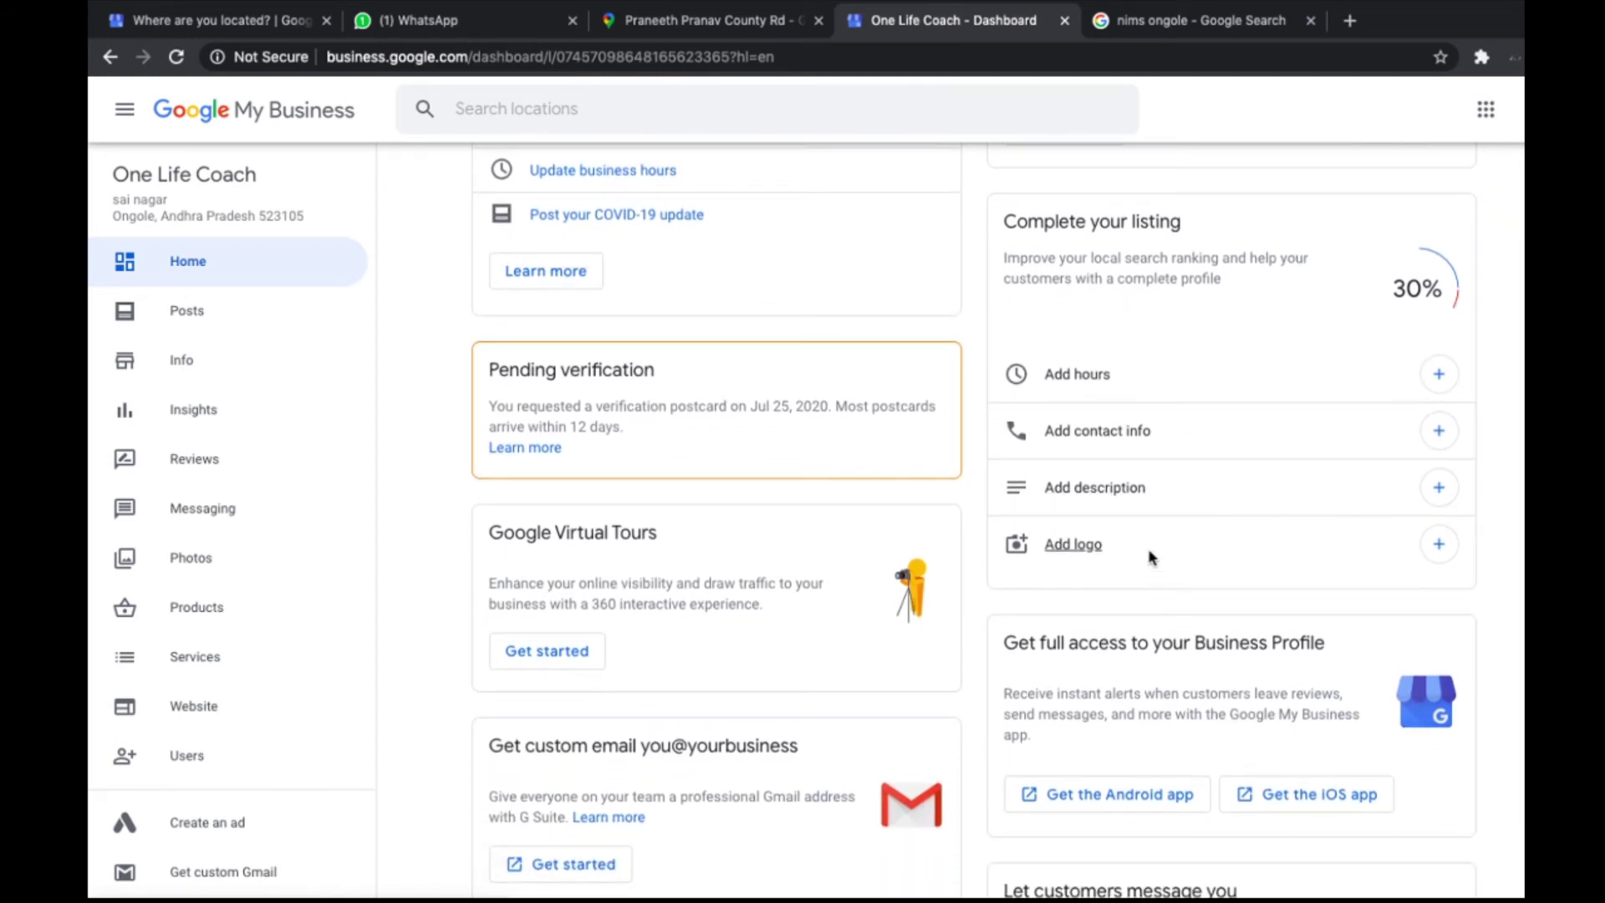
scroll(1070, 552, down, 3)
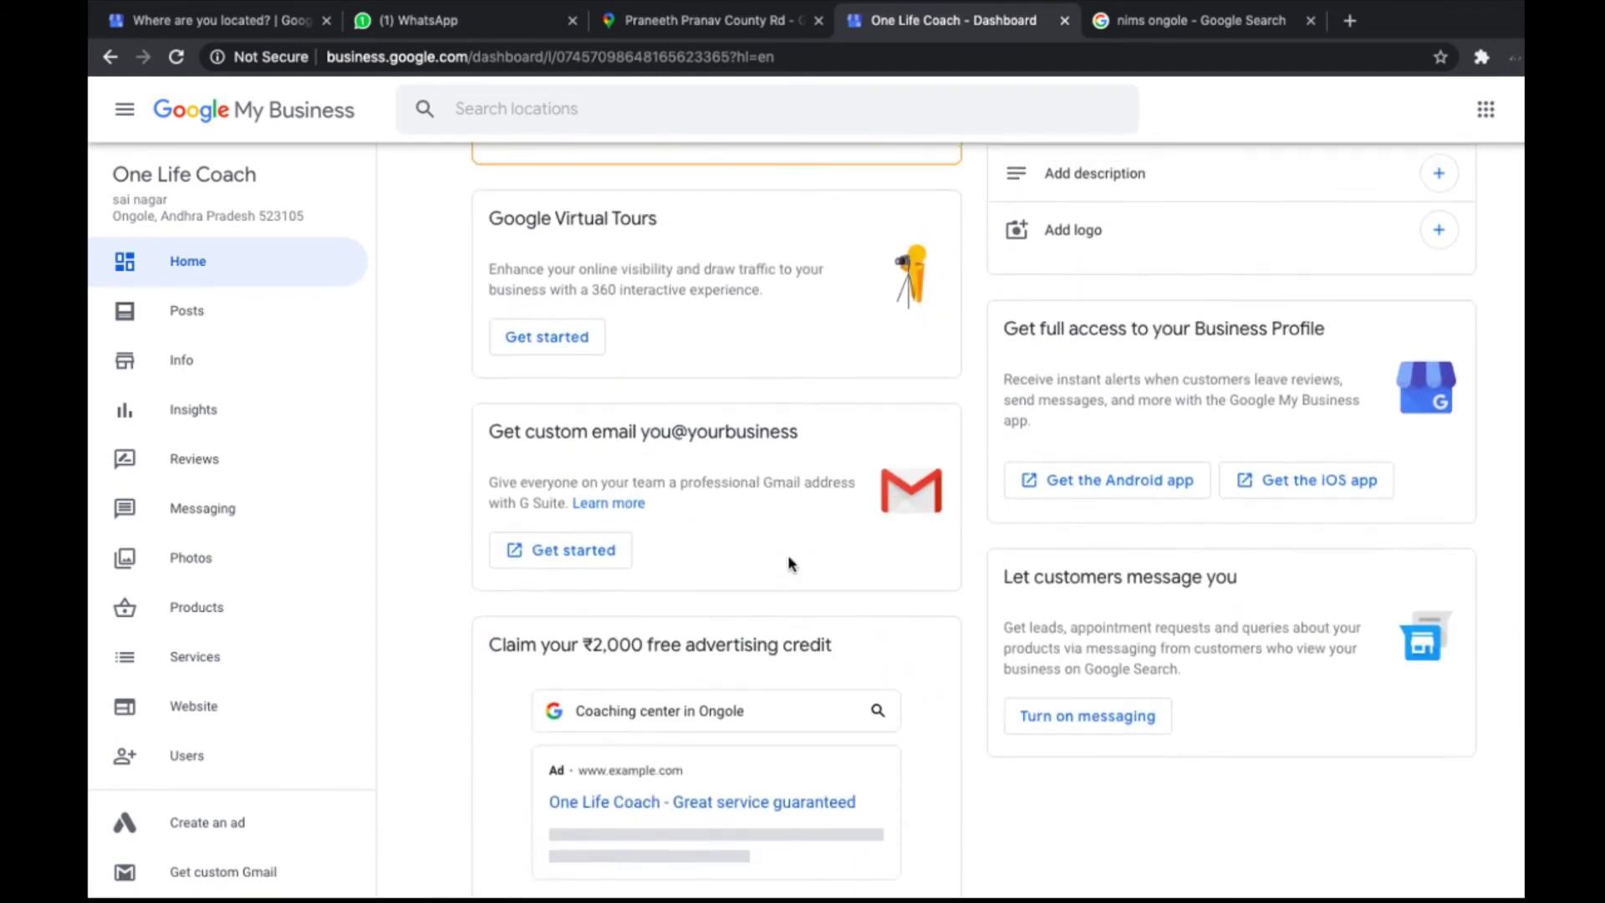
scroll(790, 561, up, 6)
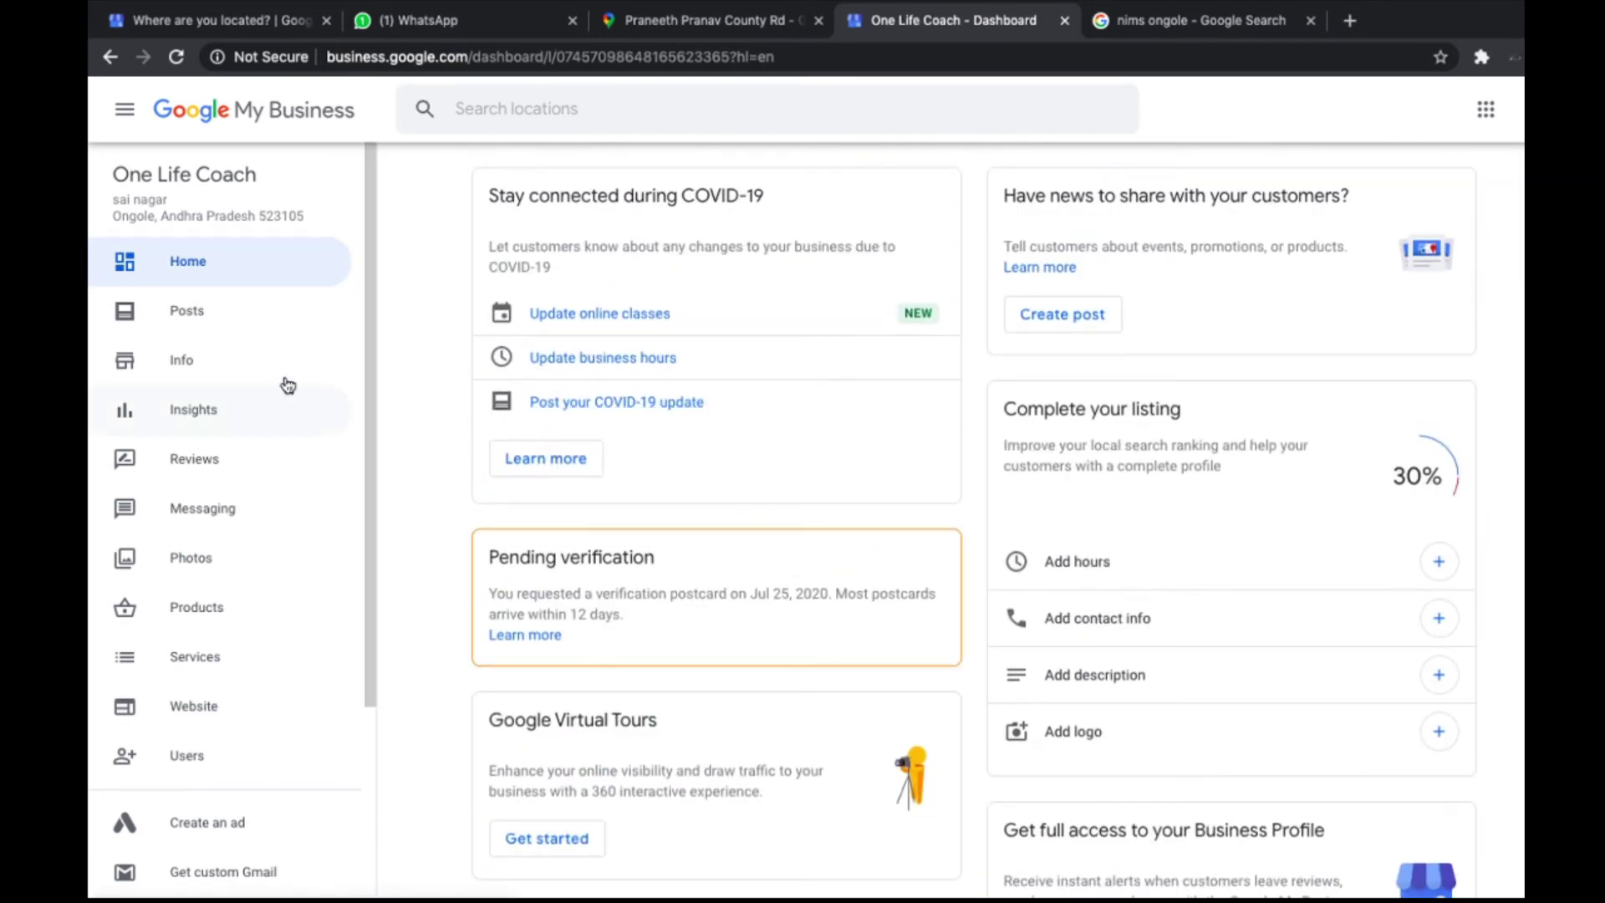
Step: View the Posts page, then examine the editable business details on the Info page down to photos
click(224, 318)
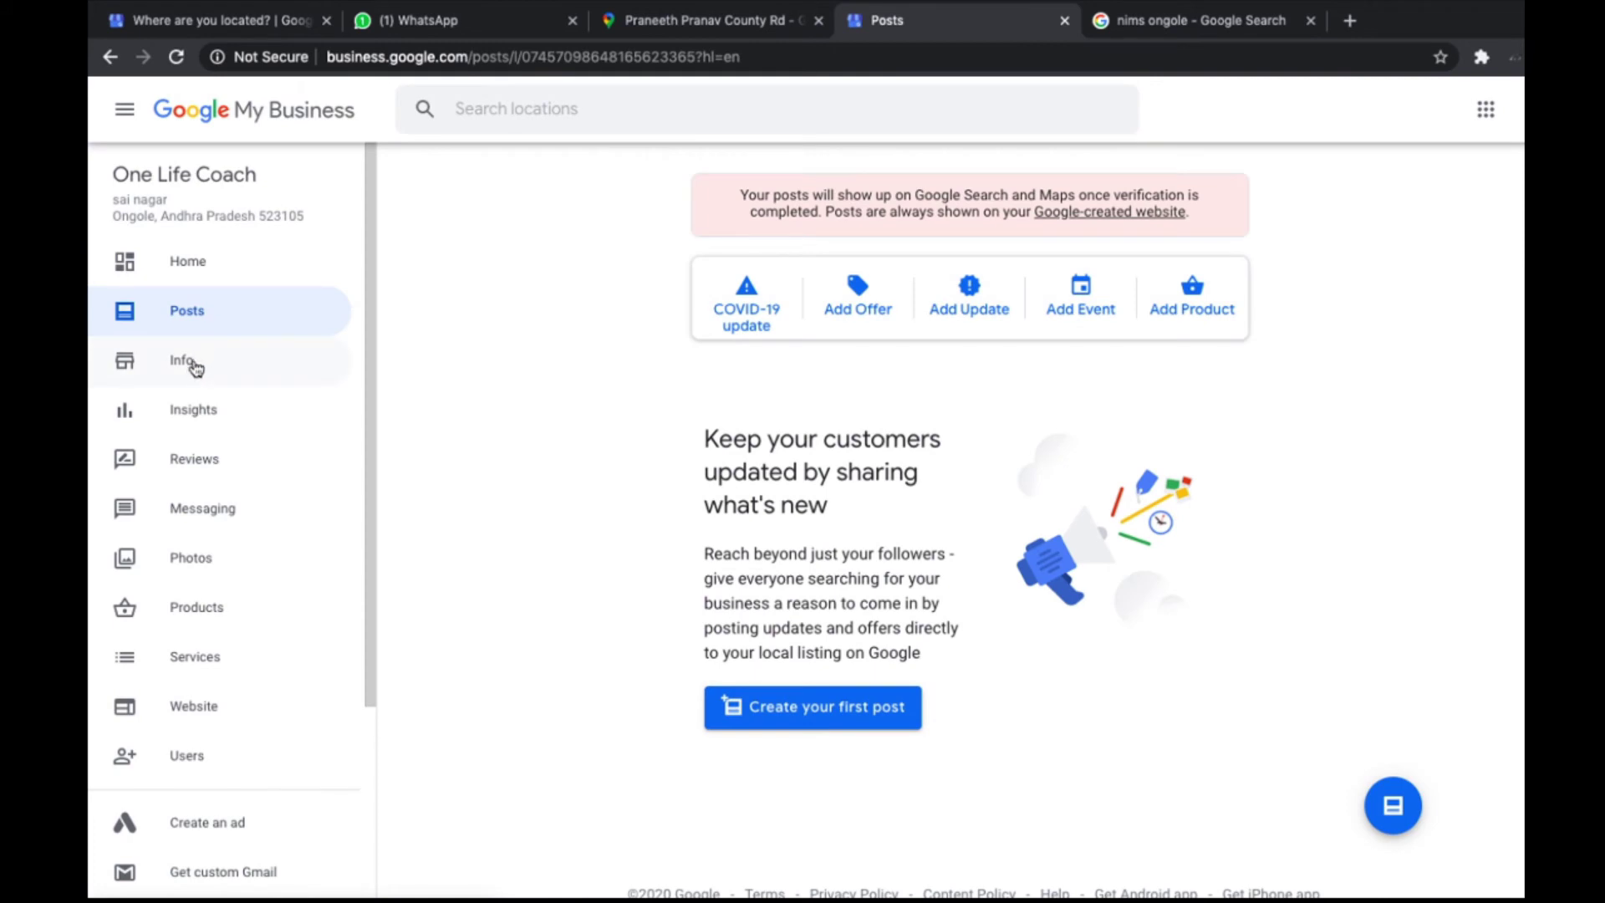
click(192, 375)
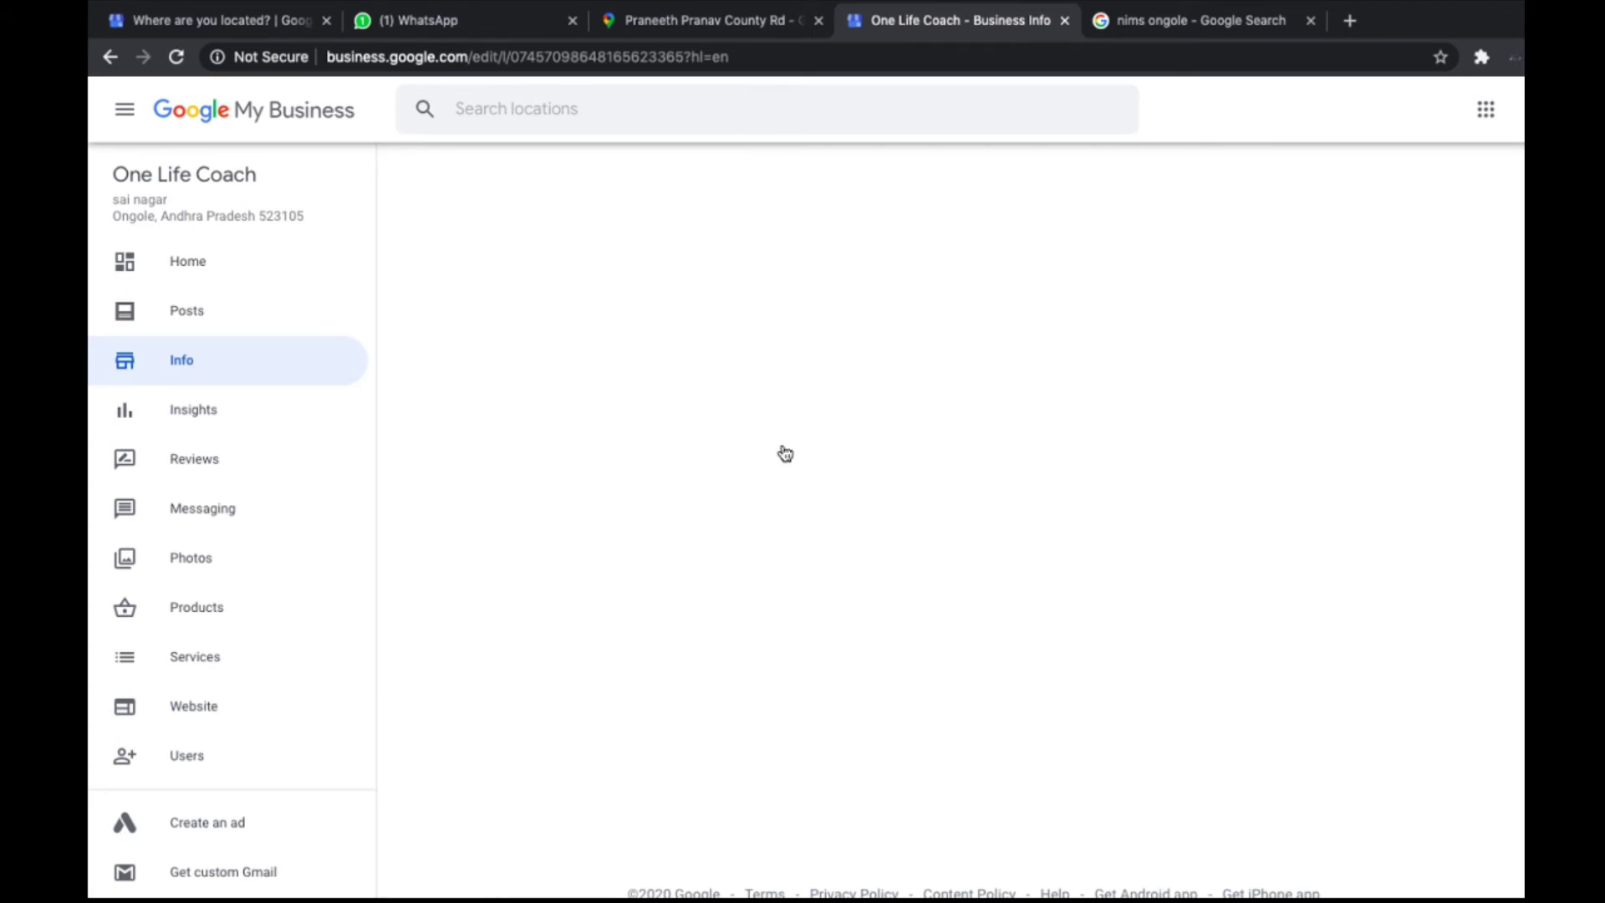
scroll(896, 542, down, 3)
scroll(897, 542, down, 5)
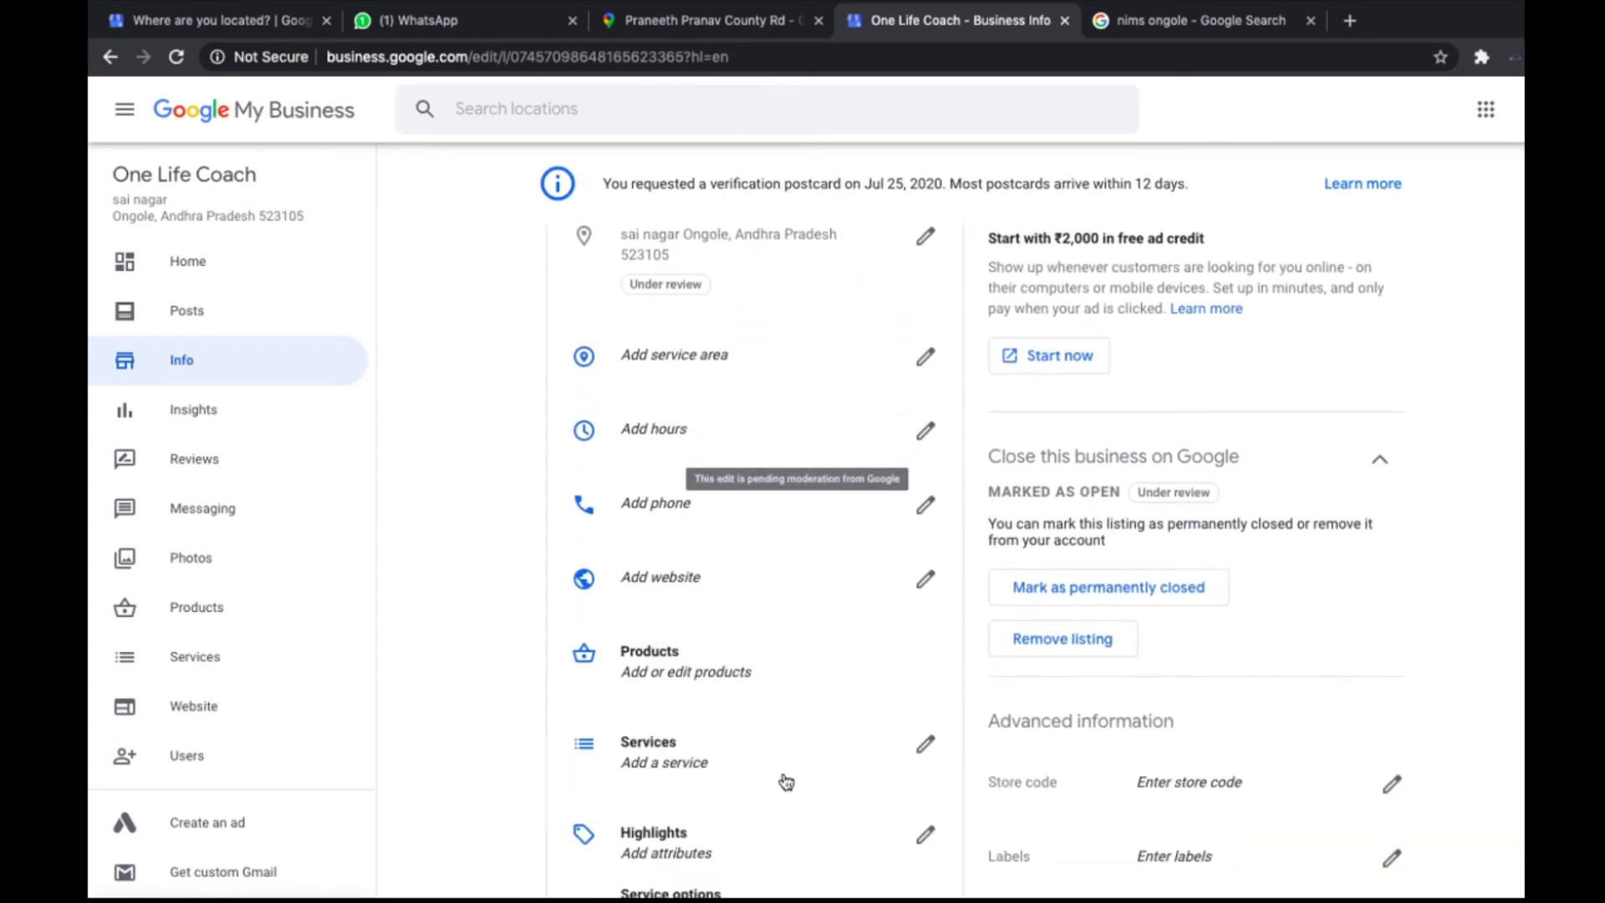
scroll(786, 779, down, 3)
scroll(786, 781, up, 3)
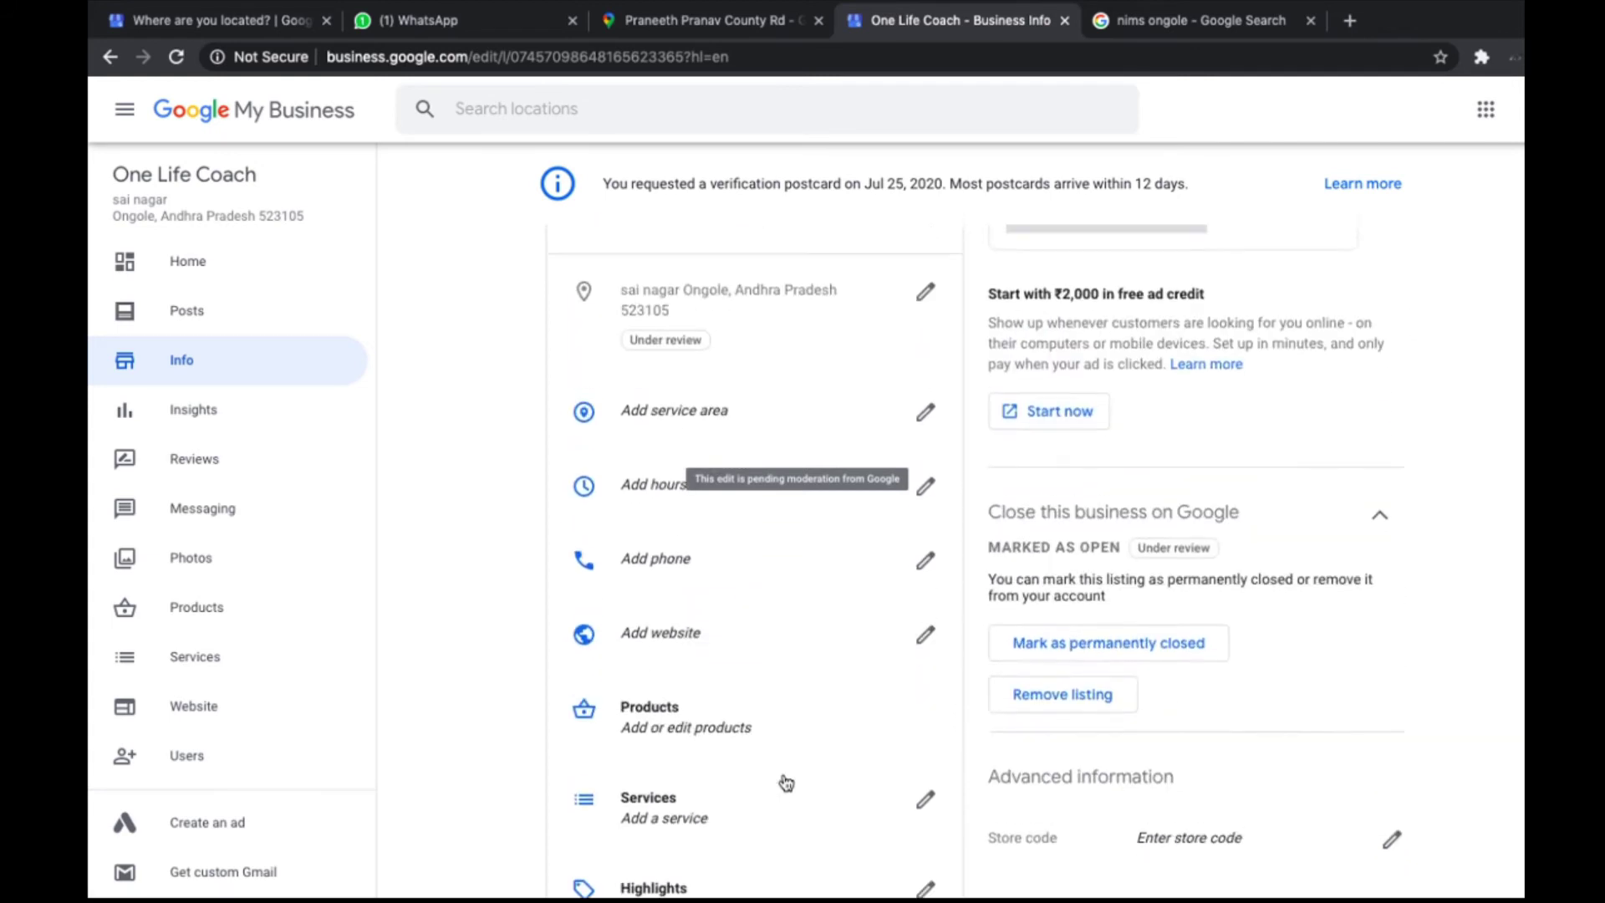
scroll(1122, 839, down, 4)
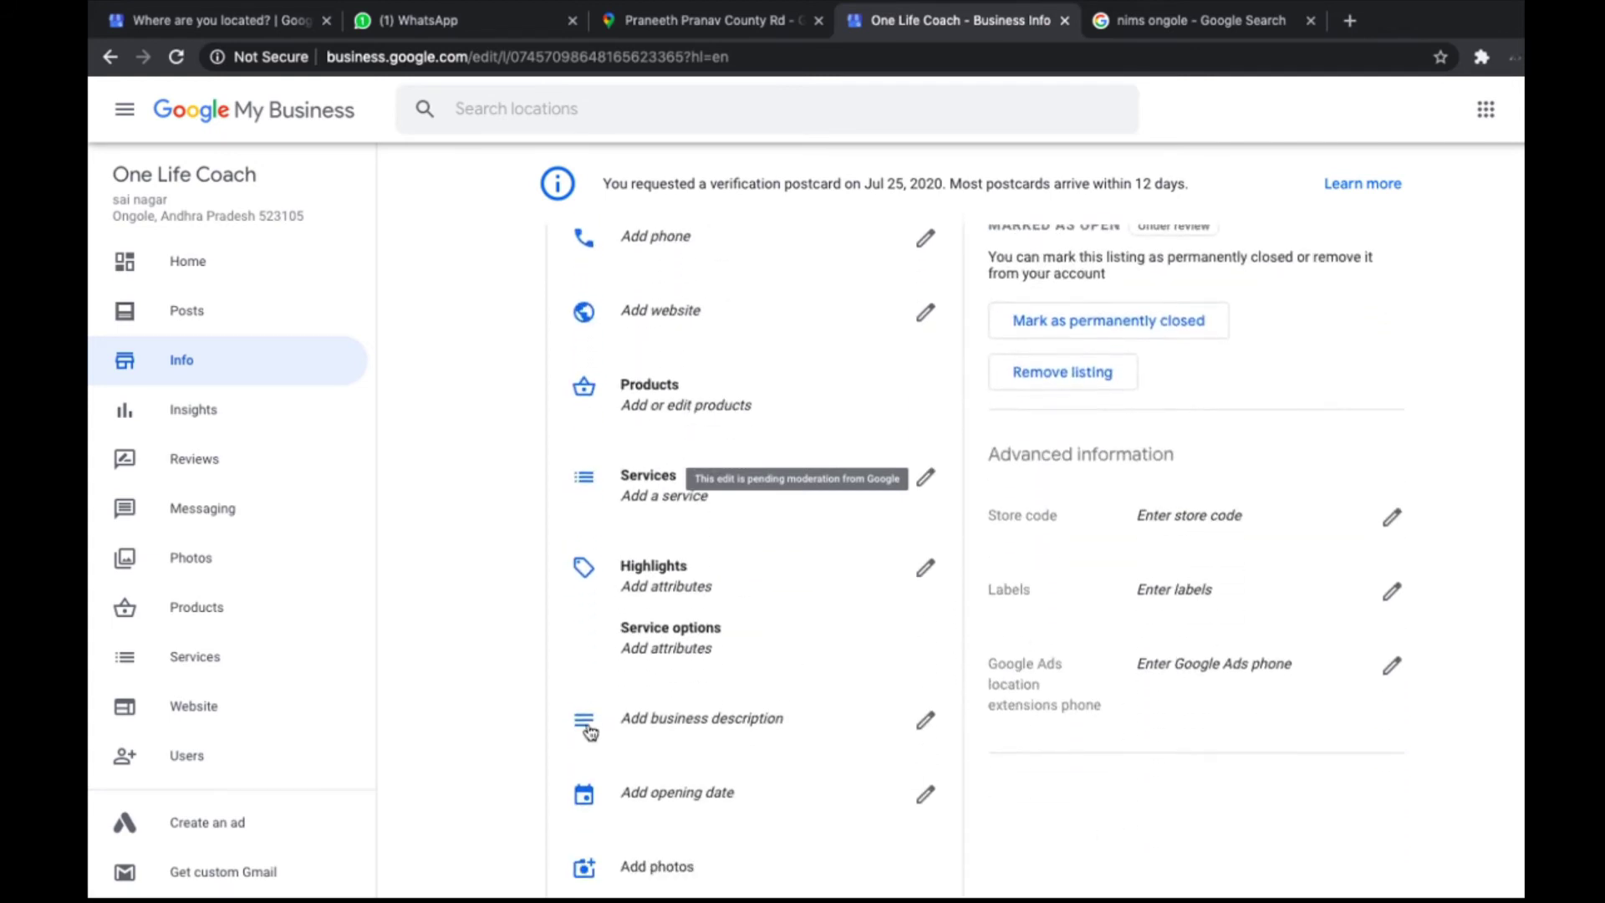
scroll(591, 733, down, 1)
Step: View the listing's Insights, Reviews and Messaging pages
click(206, 429)
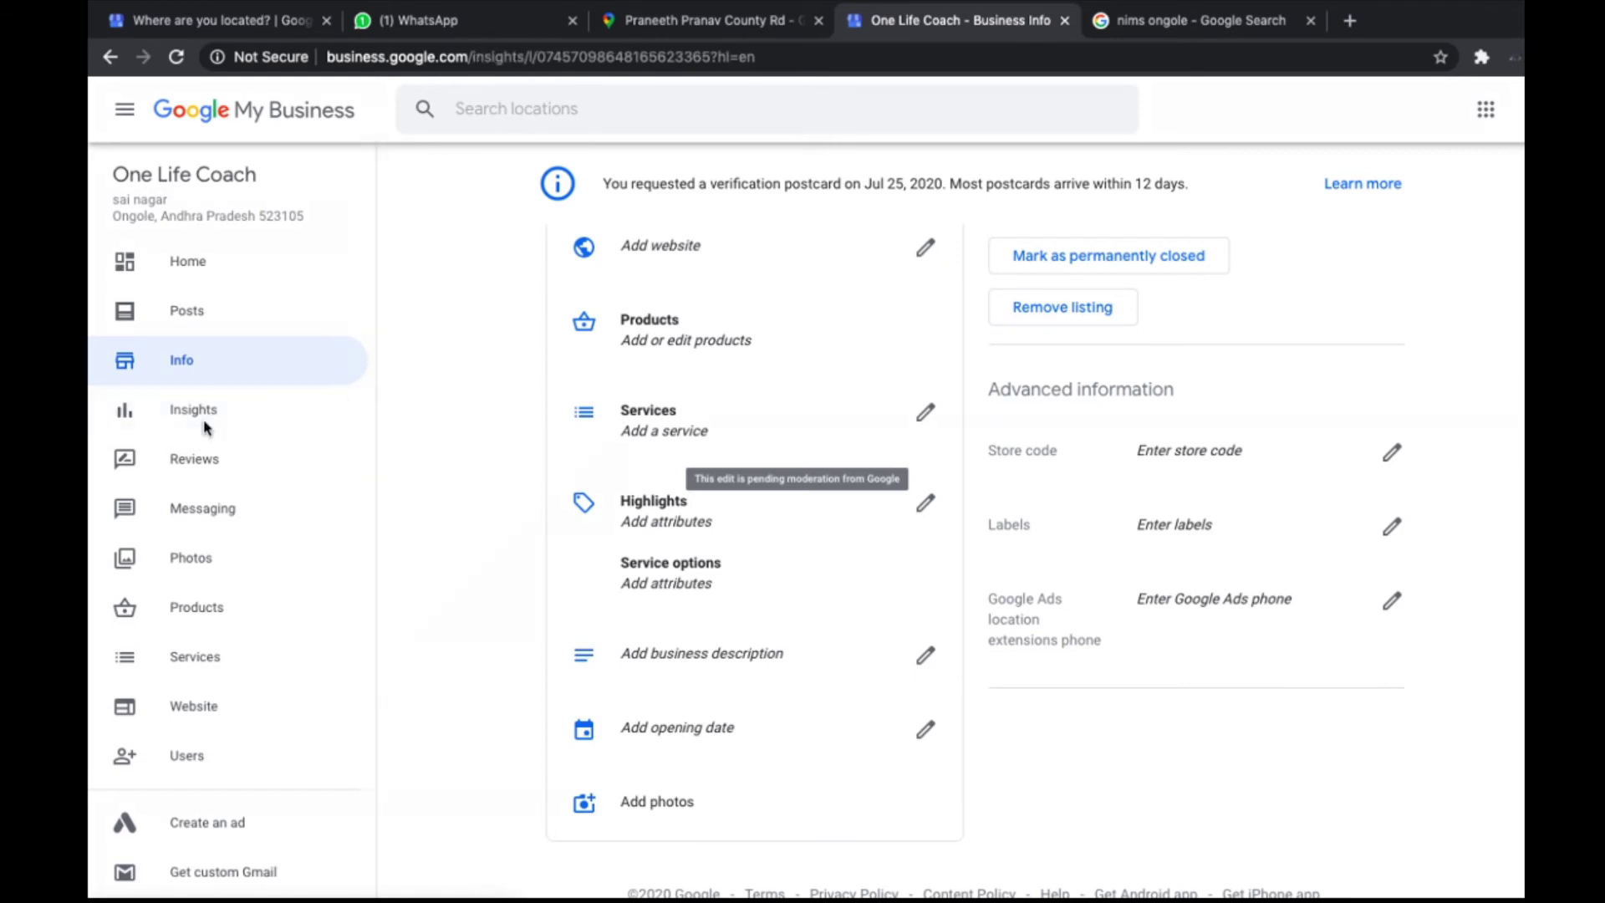
click(185, 473)
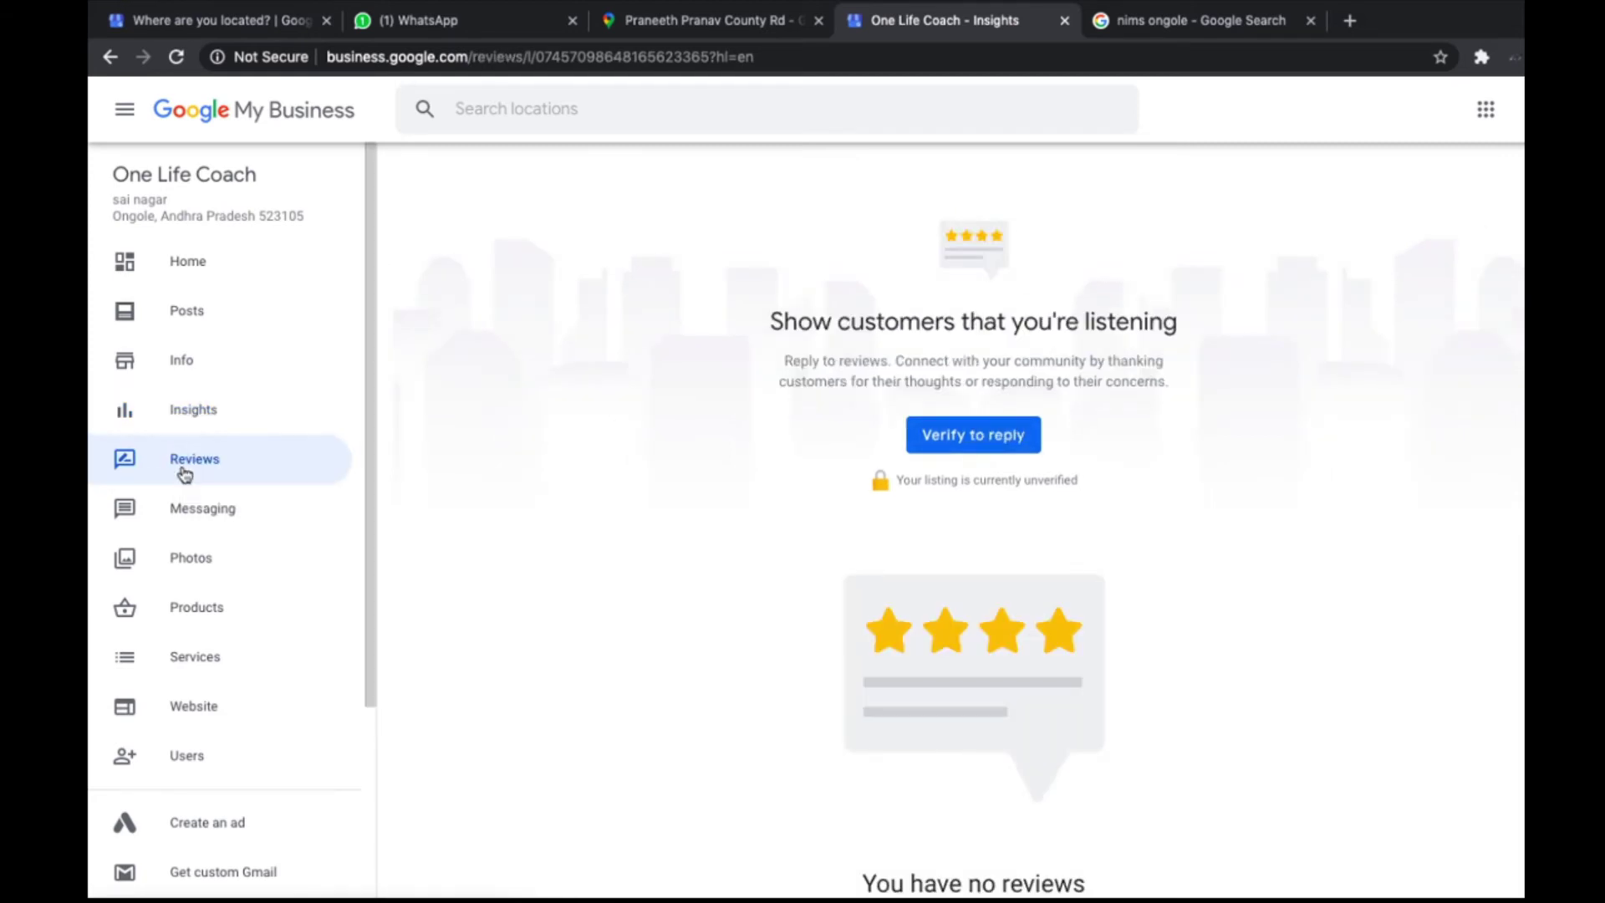
scroll(177, 547, down, 2)
scroll(177, 548, down, 1)
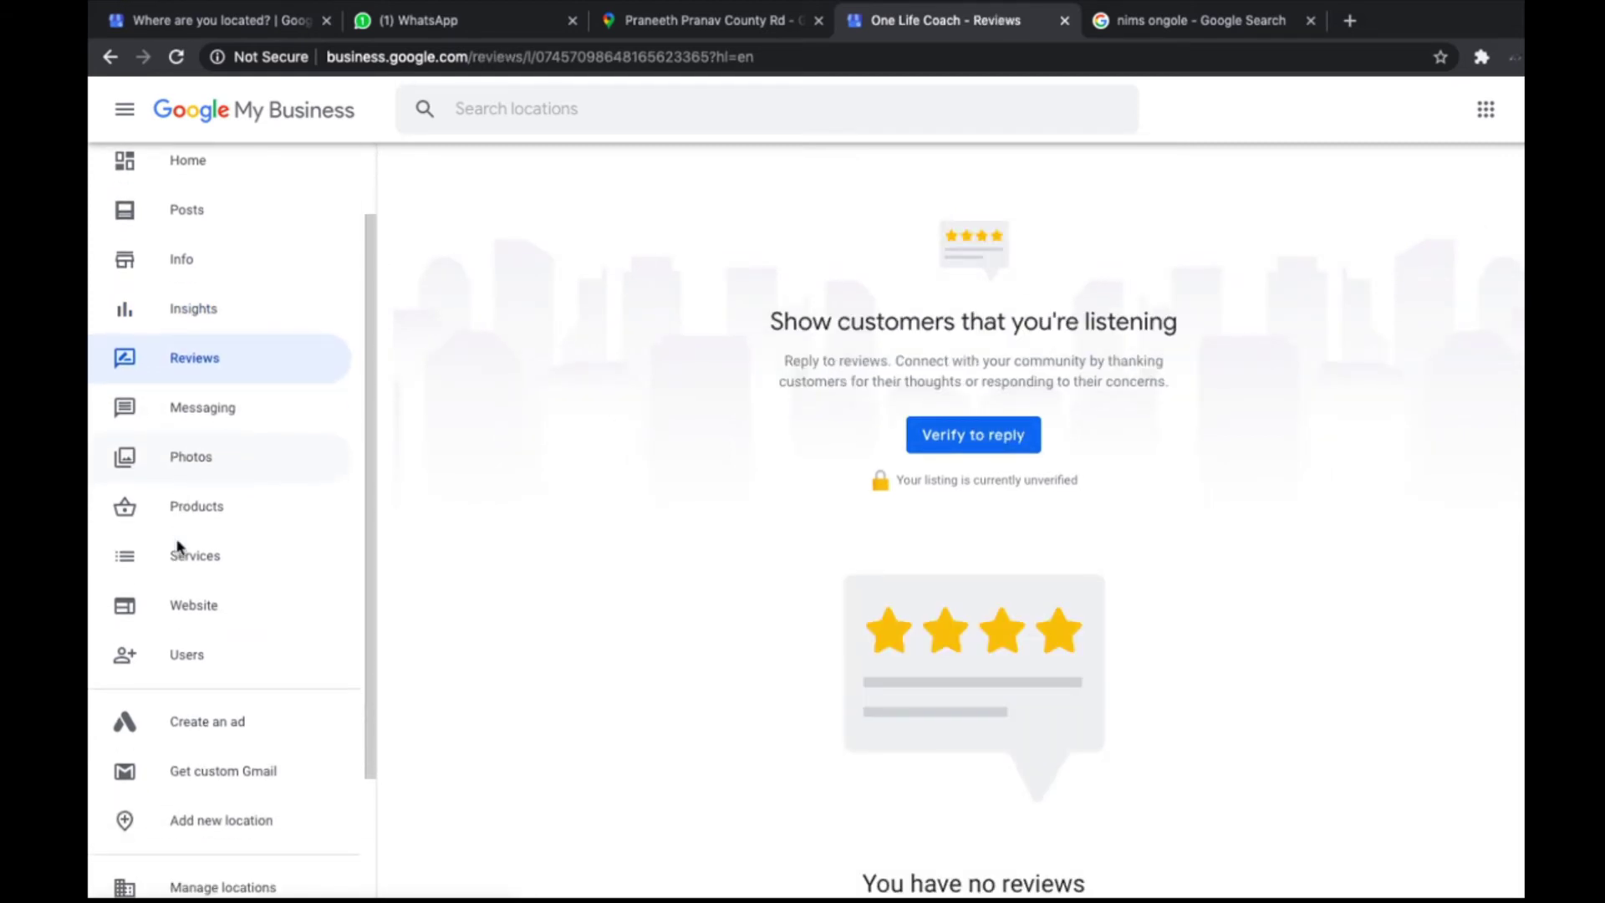
click(176, 424)
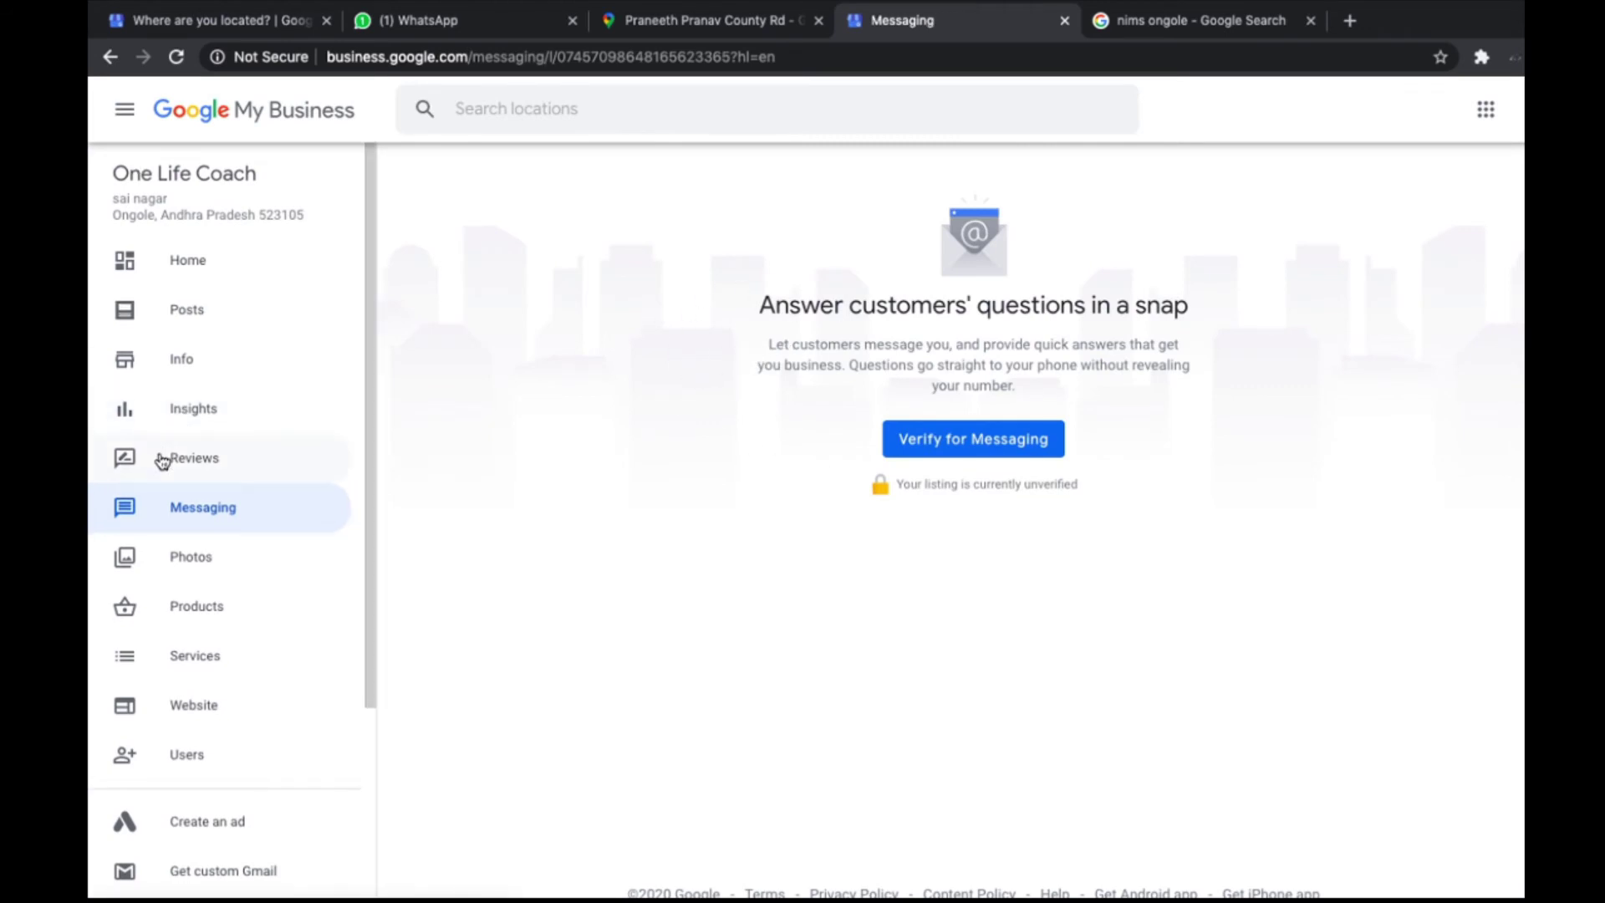
Step: Open the listing's Photos page and look over the remaining management sections, including location verification
scroll(162, 459, down, 2)
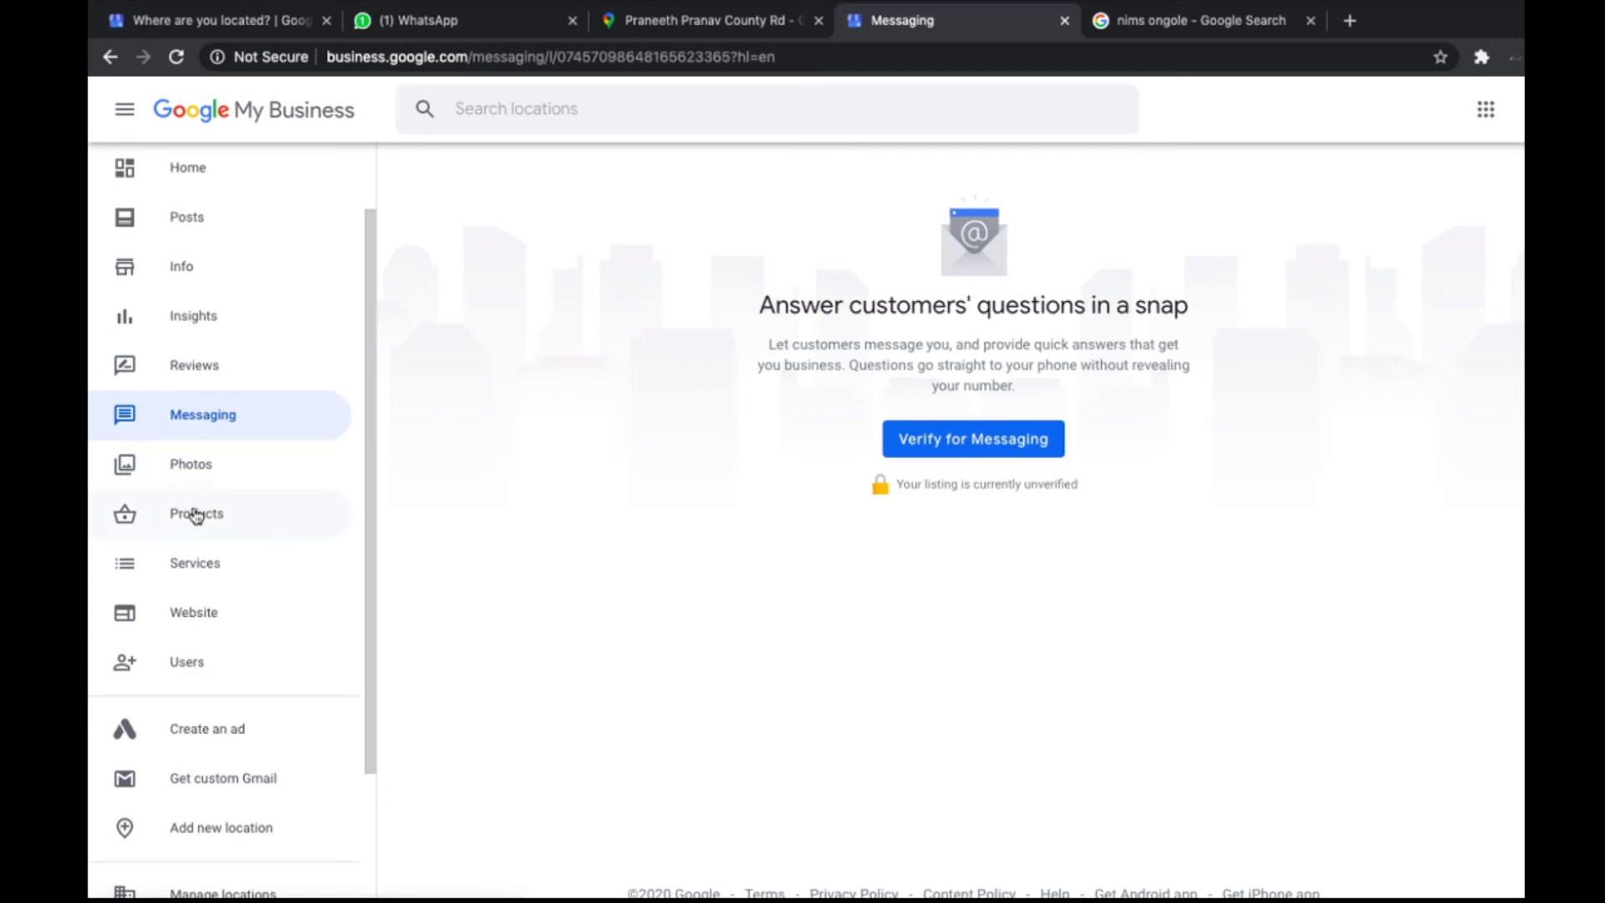
scroll(192, 509, down, 1)
click(190, 416)
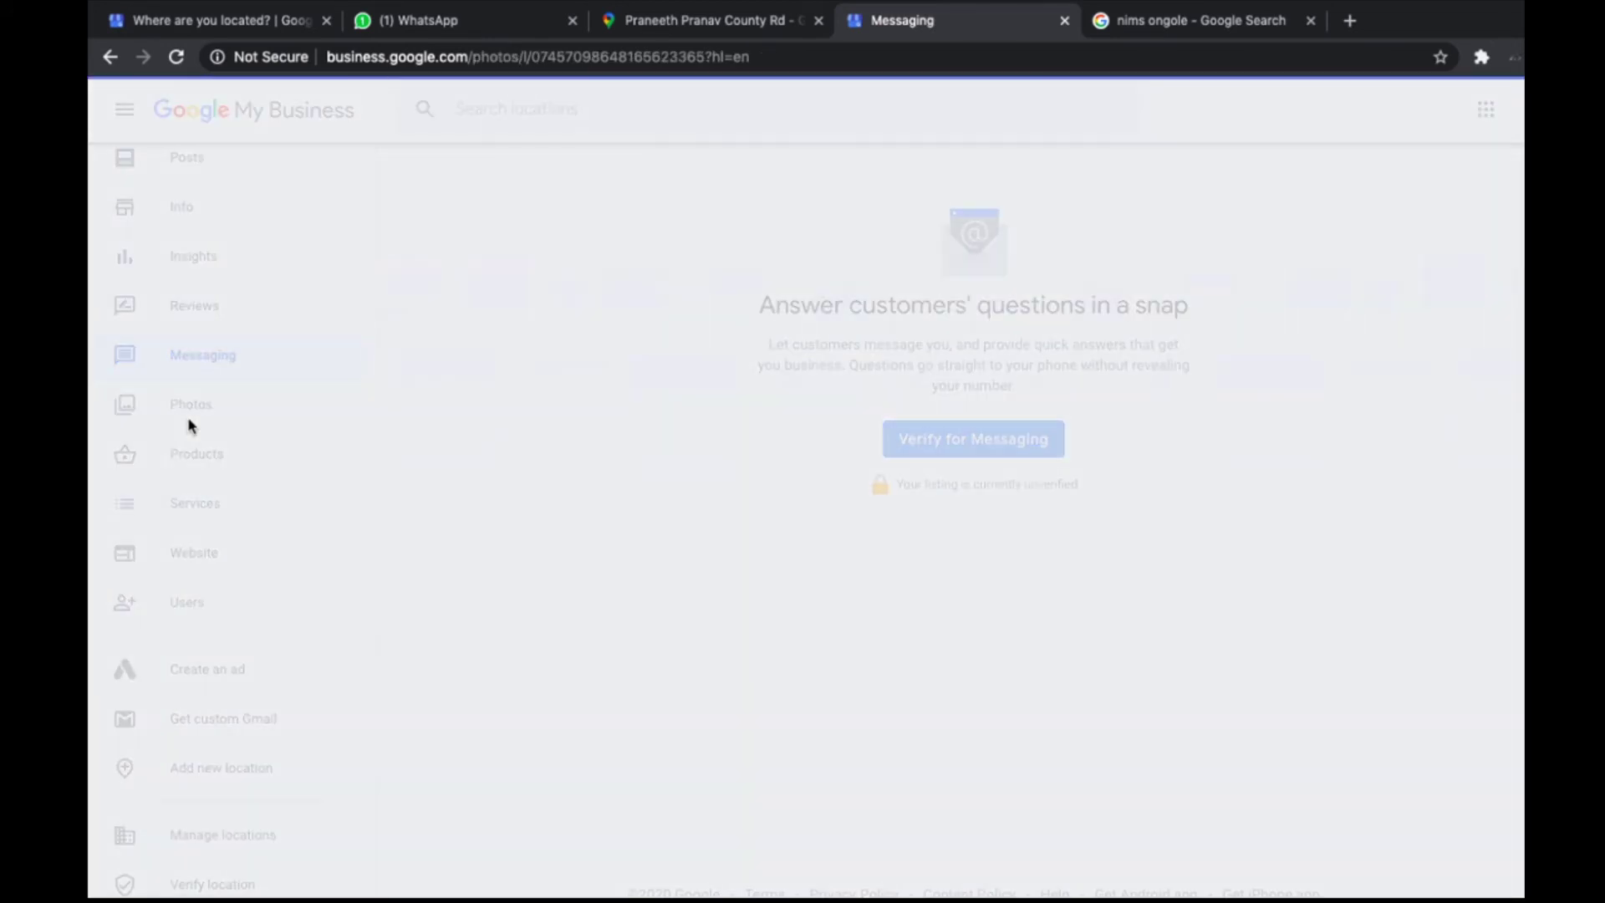
scroll(236, 706, down, 2)
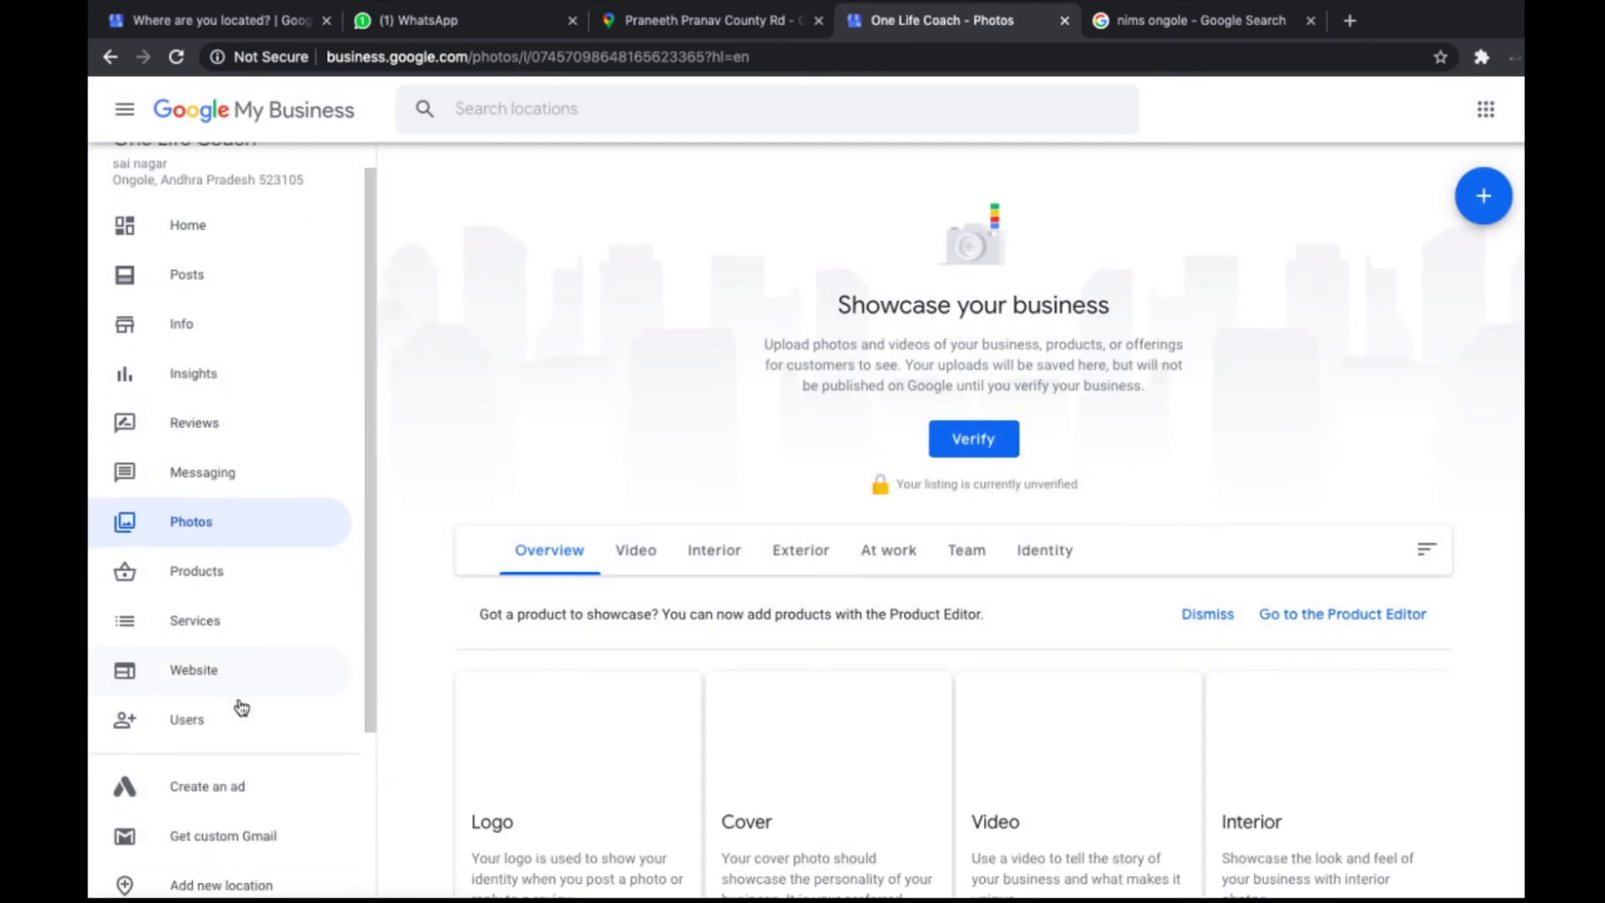
scroll(237, 669, down, 1)
scroll(215, 585, down, 2)
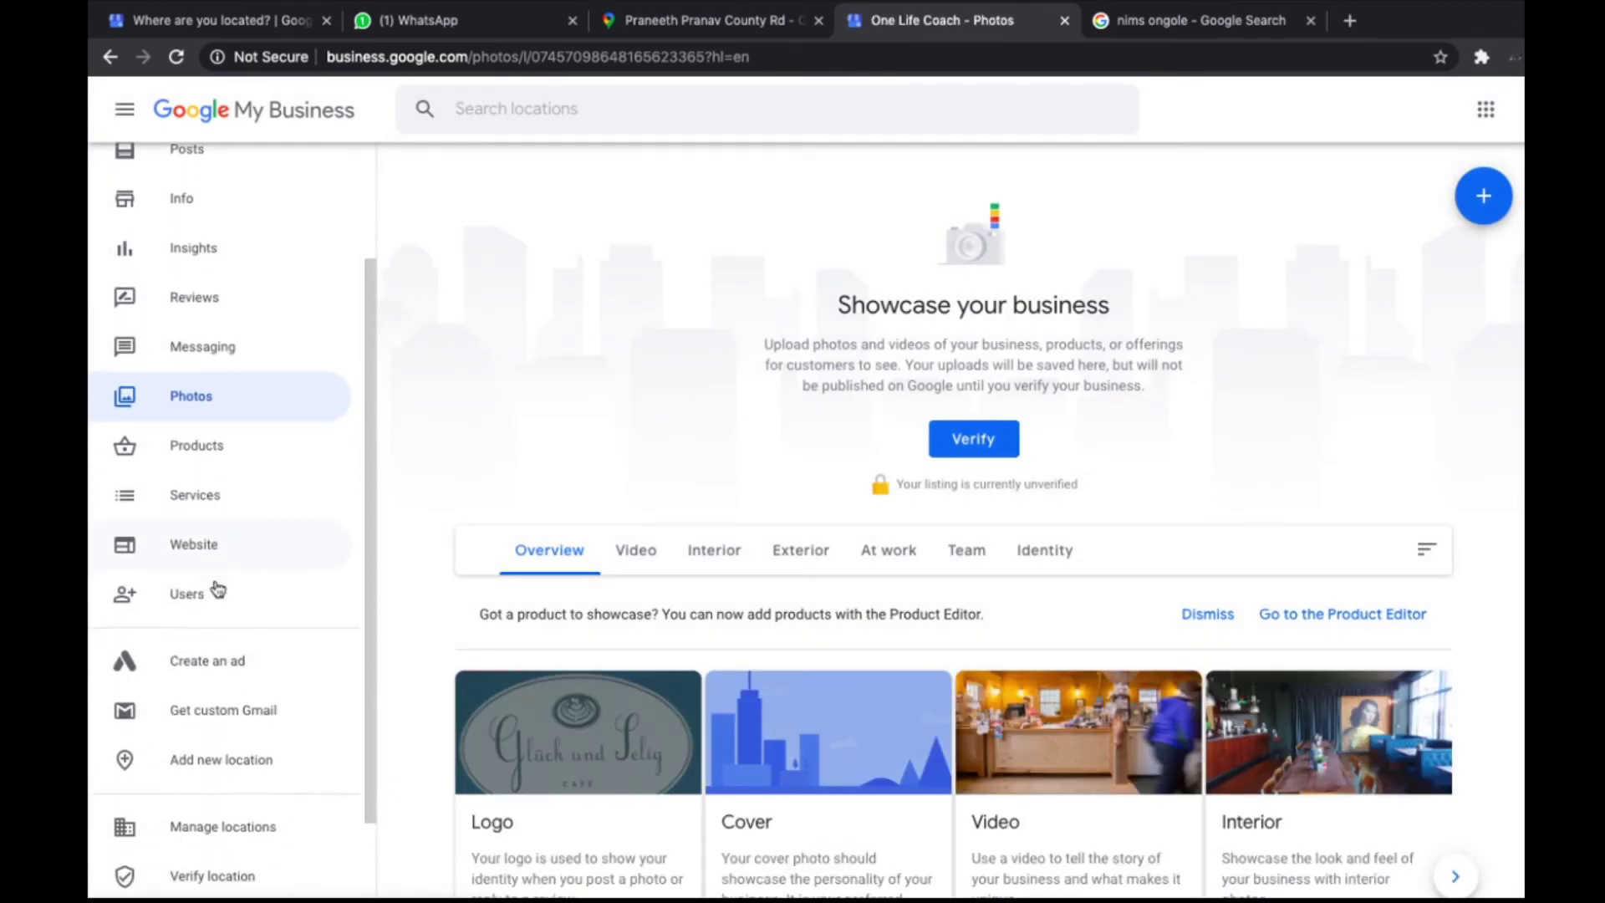
scroll(215, 590, down, 1)
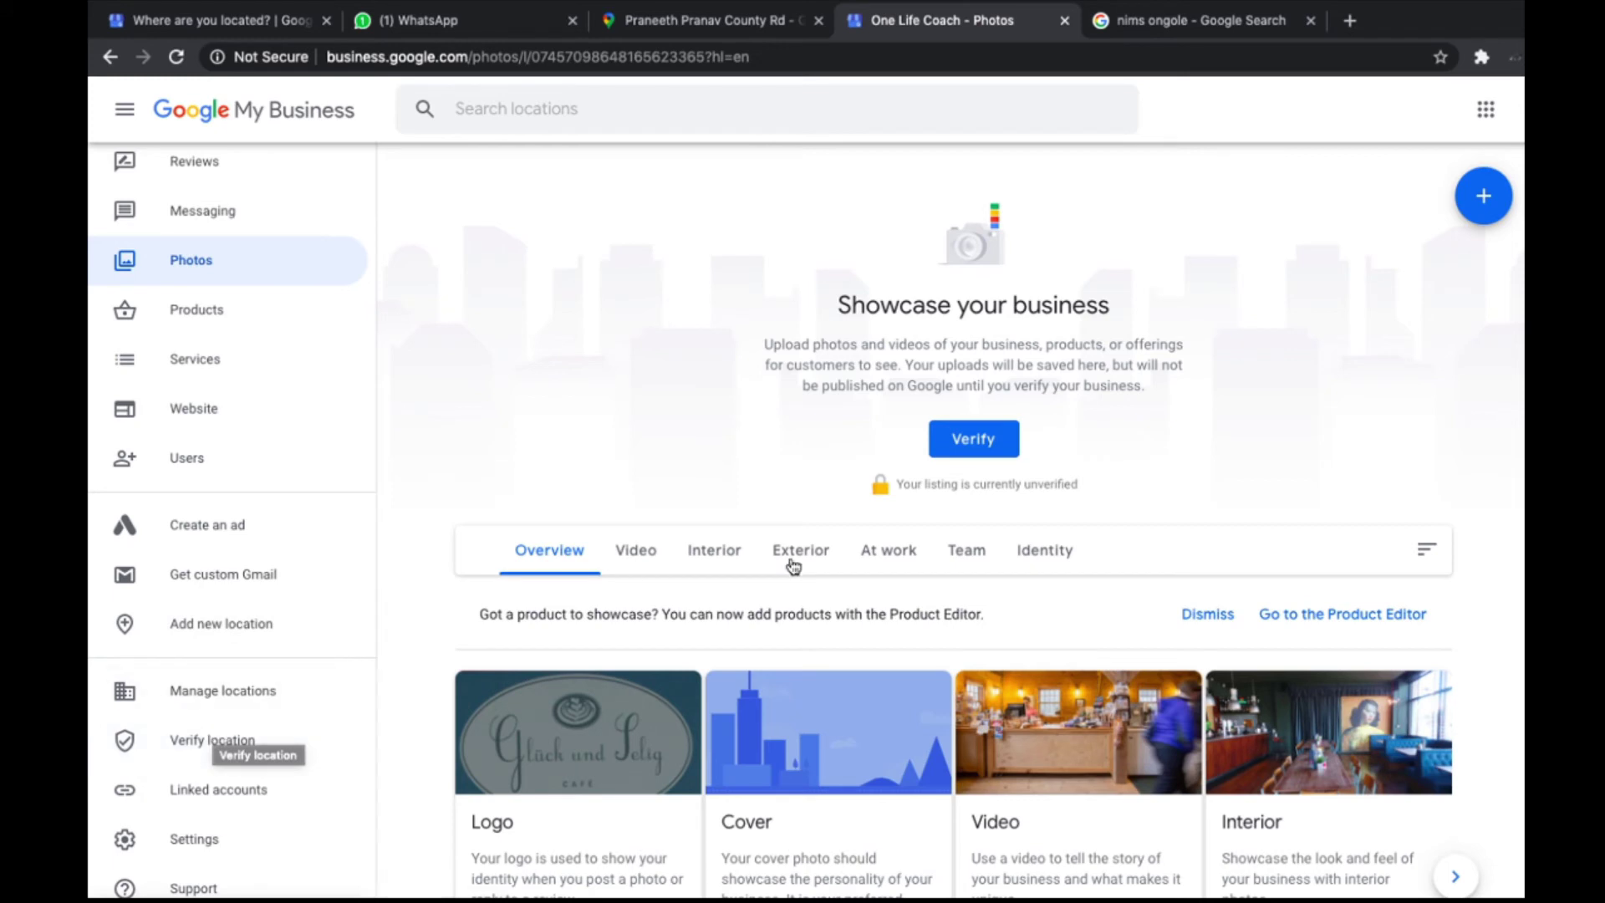
scroll(199, 514, up, 1)
scroll(199, 515, up, 3)
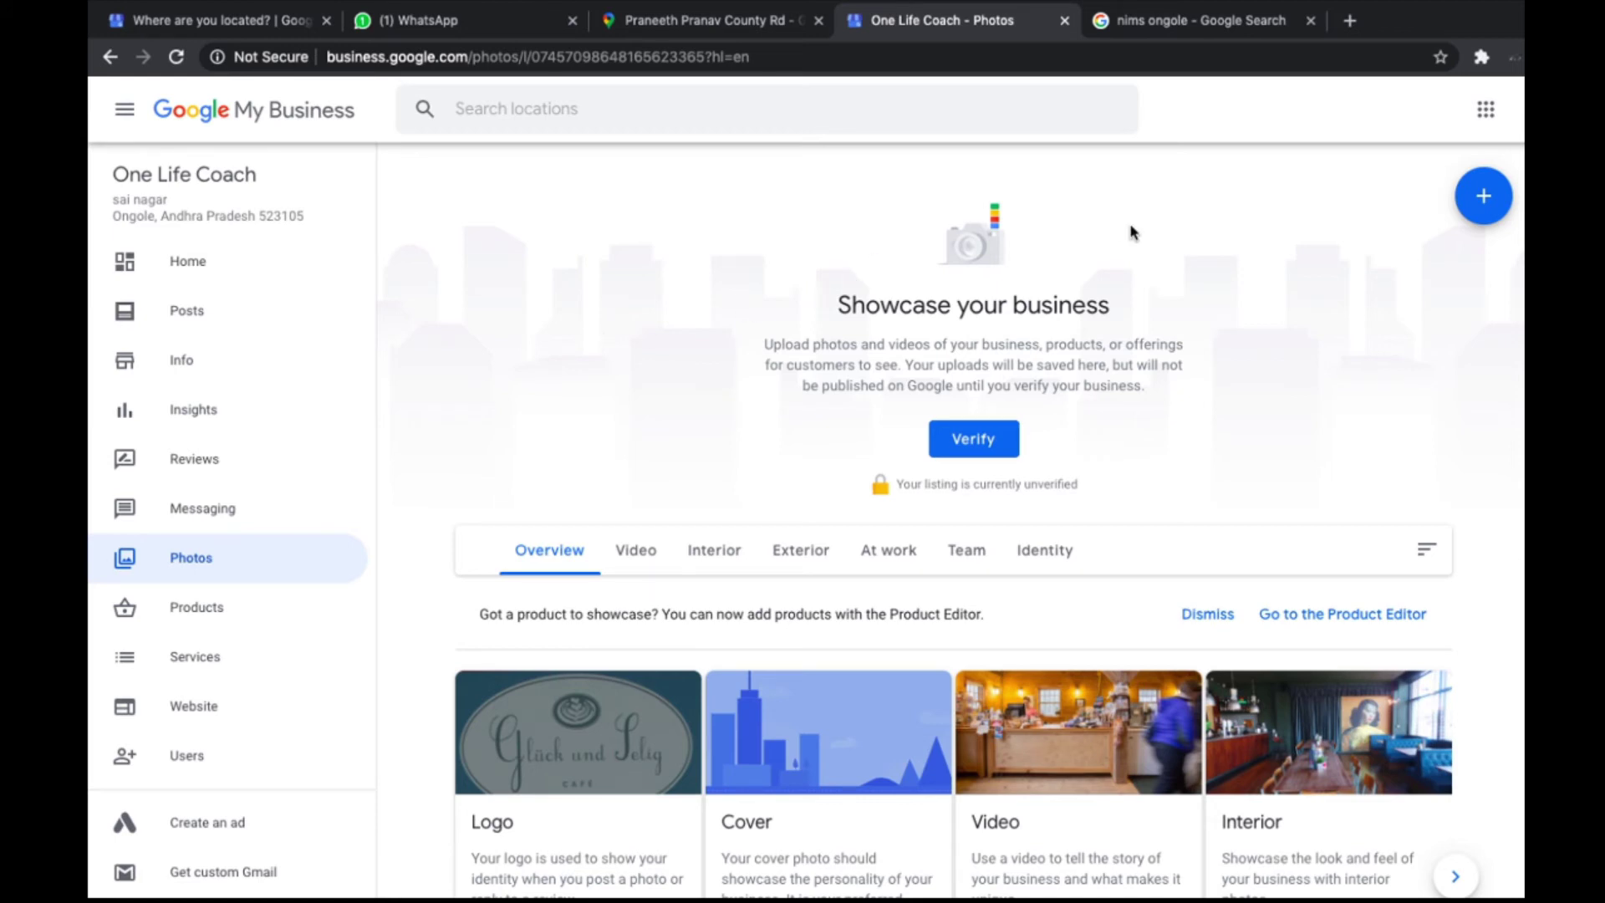
Step: Switch to the Google results for "nims ongole", leave the expanded Maps listings and run the same search again
click(1167, 27)
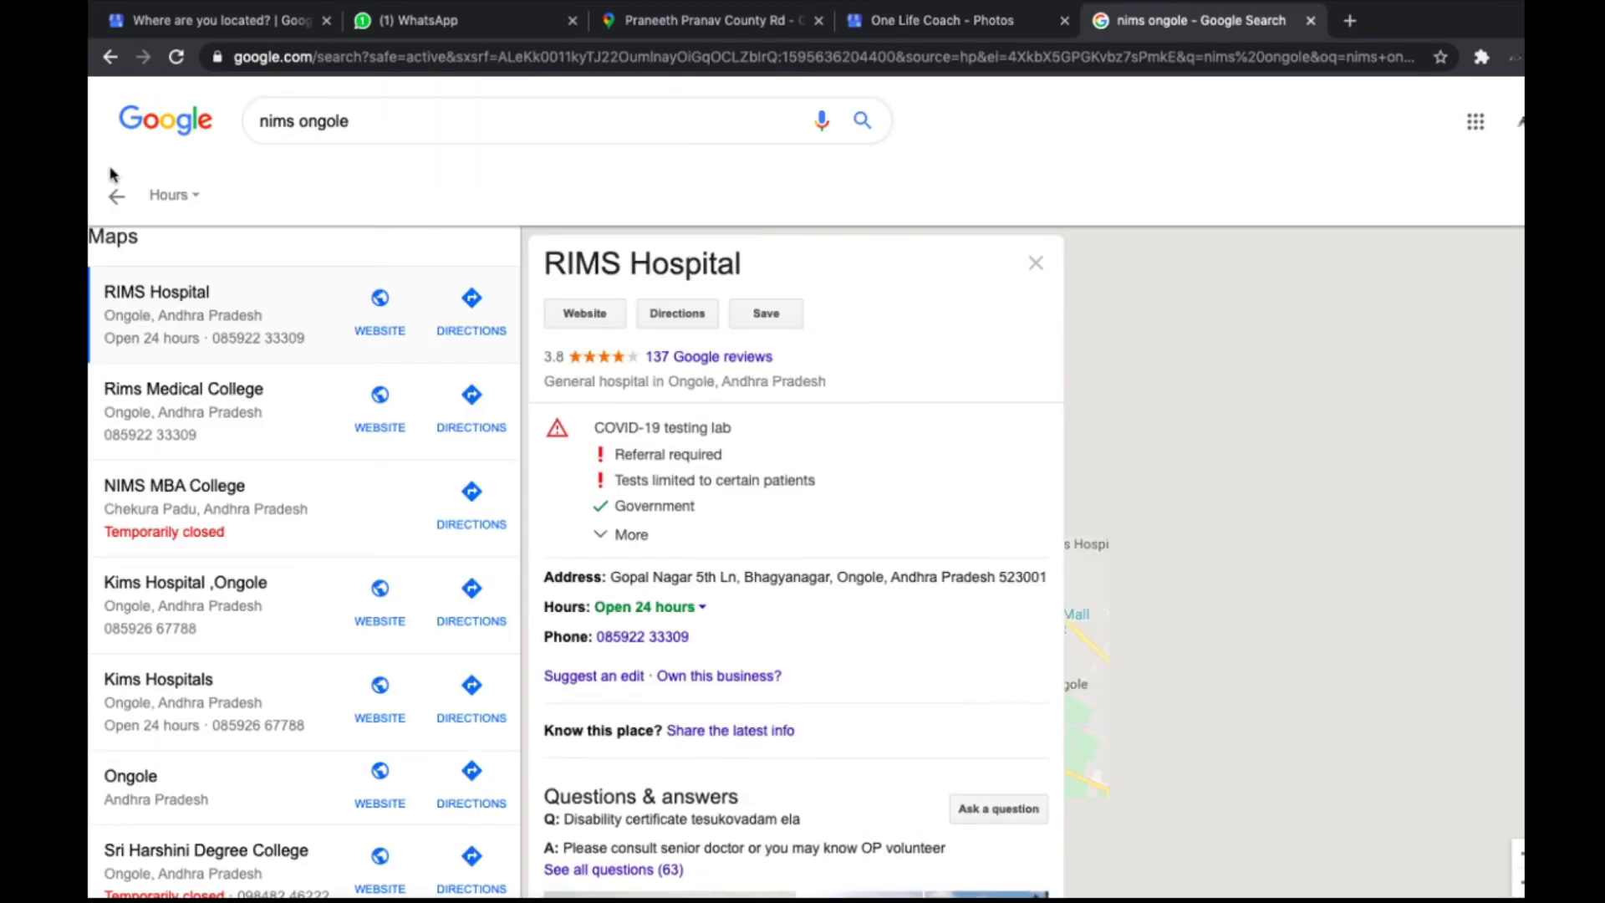
click(116, 206)
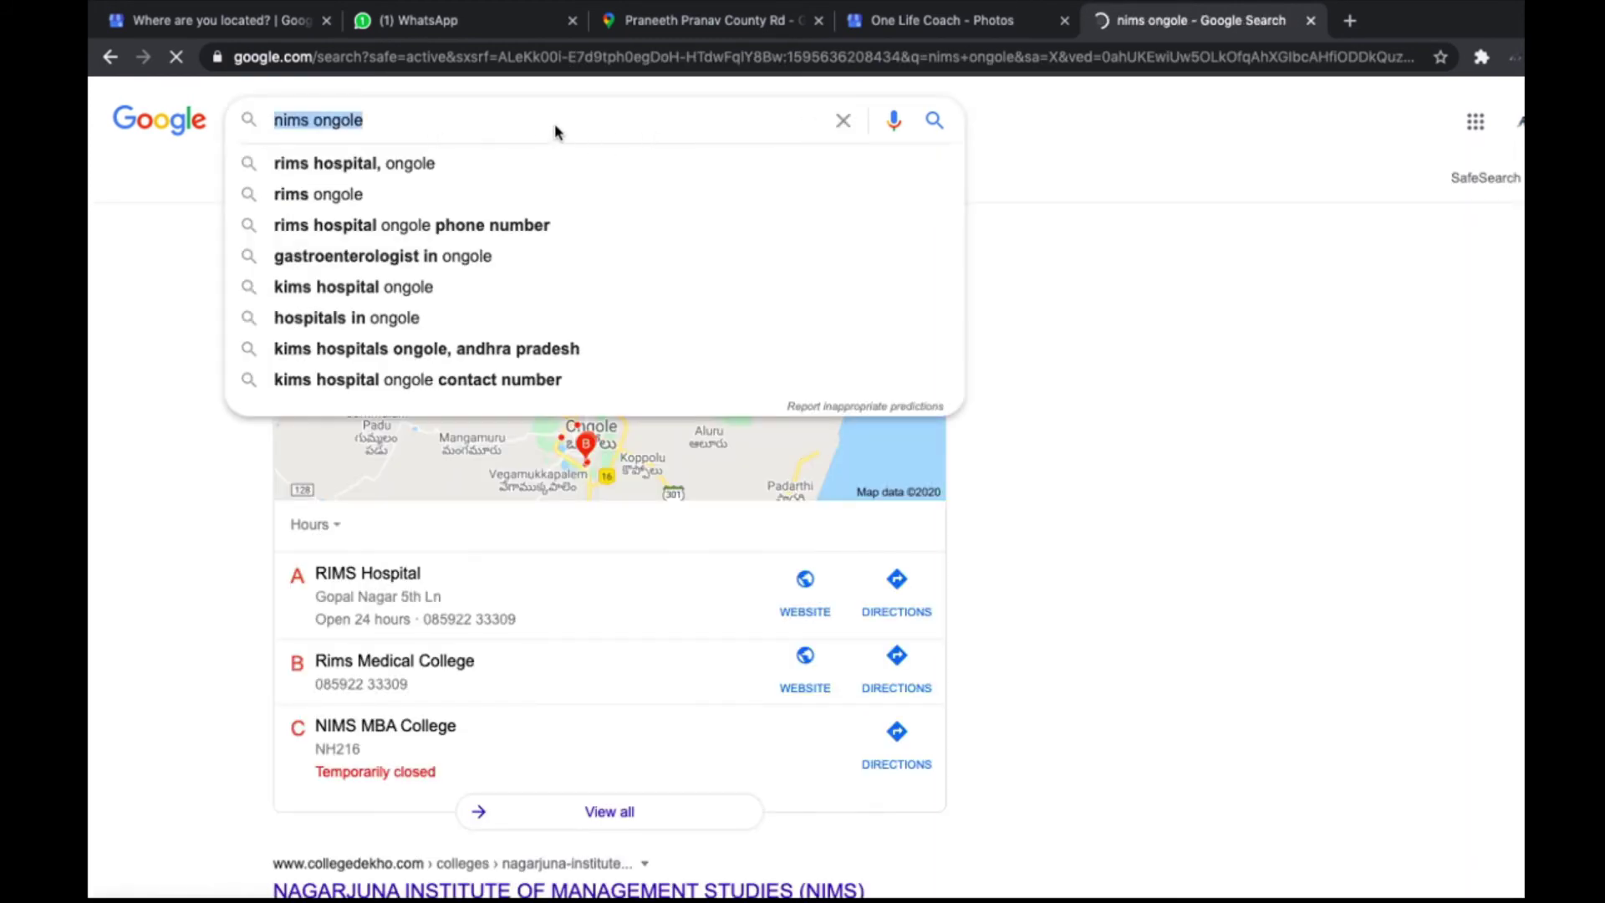
click(559, 133)
key(Return)
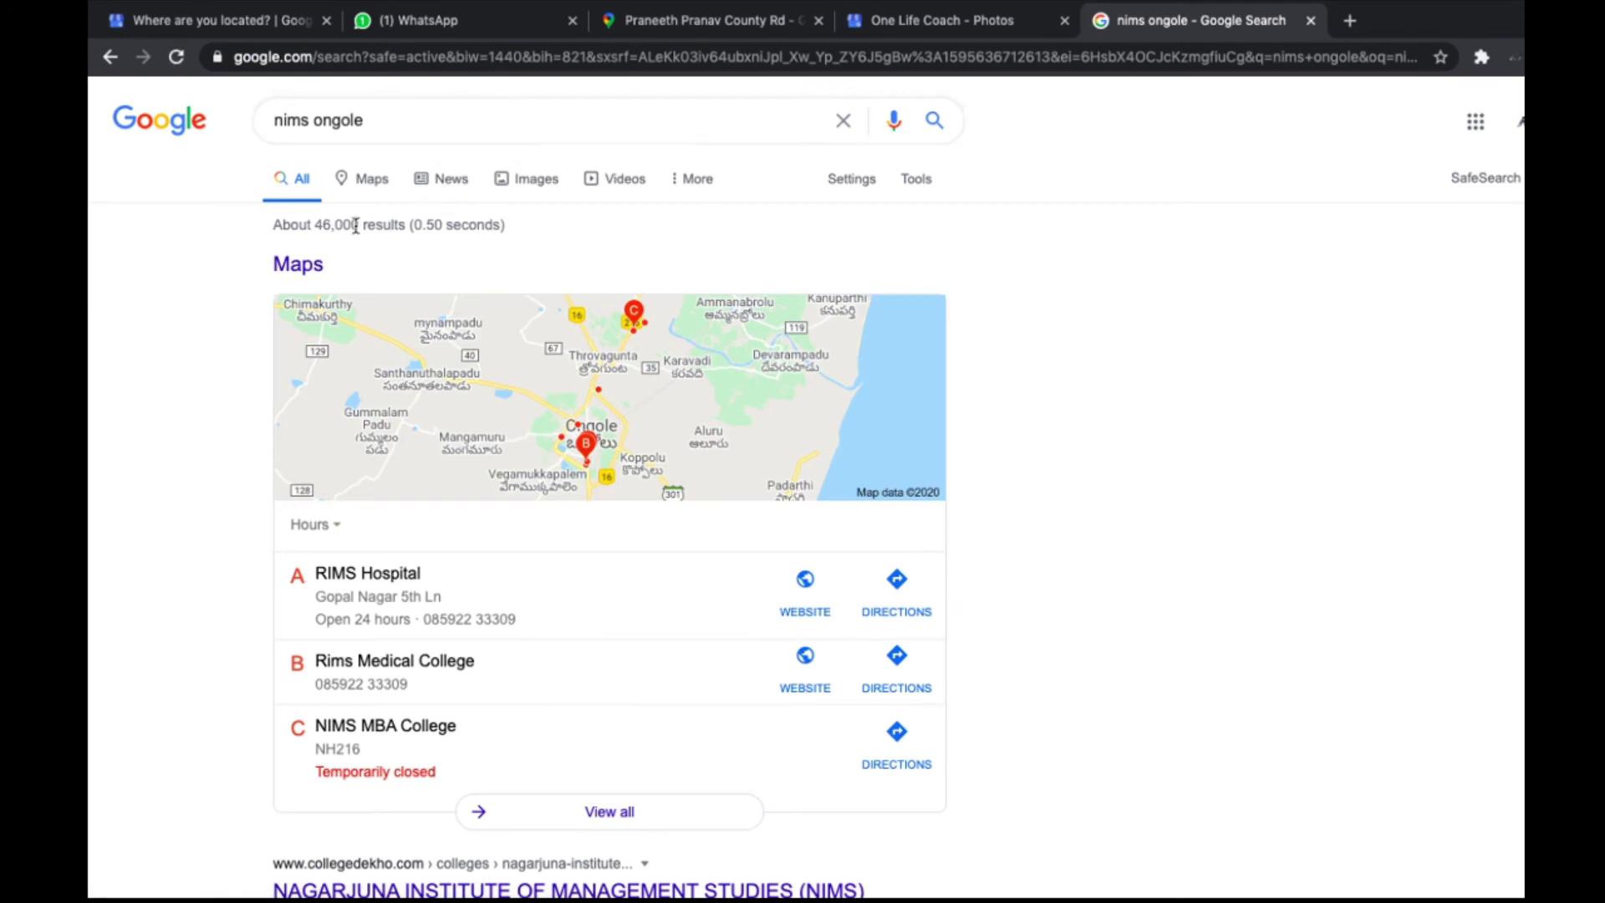
Step: Highlight the result count and search time line above the "nims ongole" results
drag(319, 226, 401, 226)
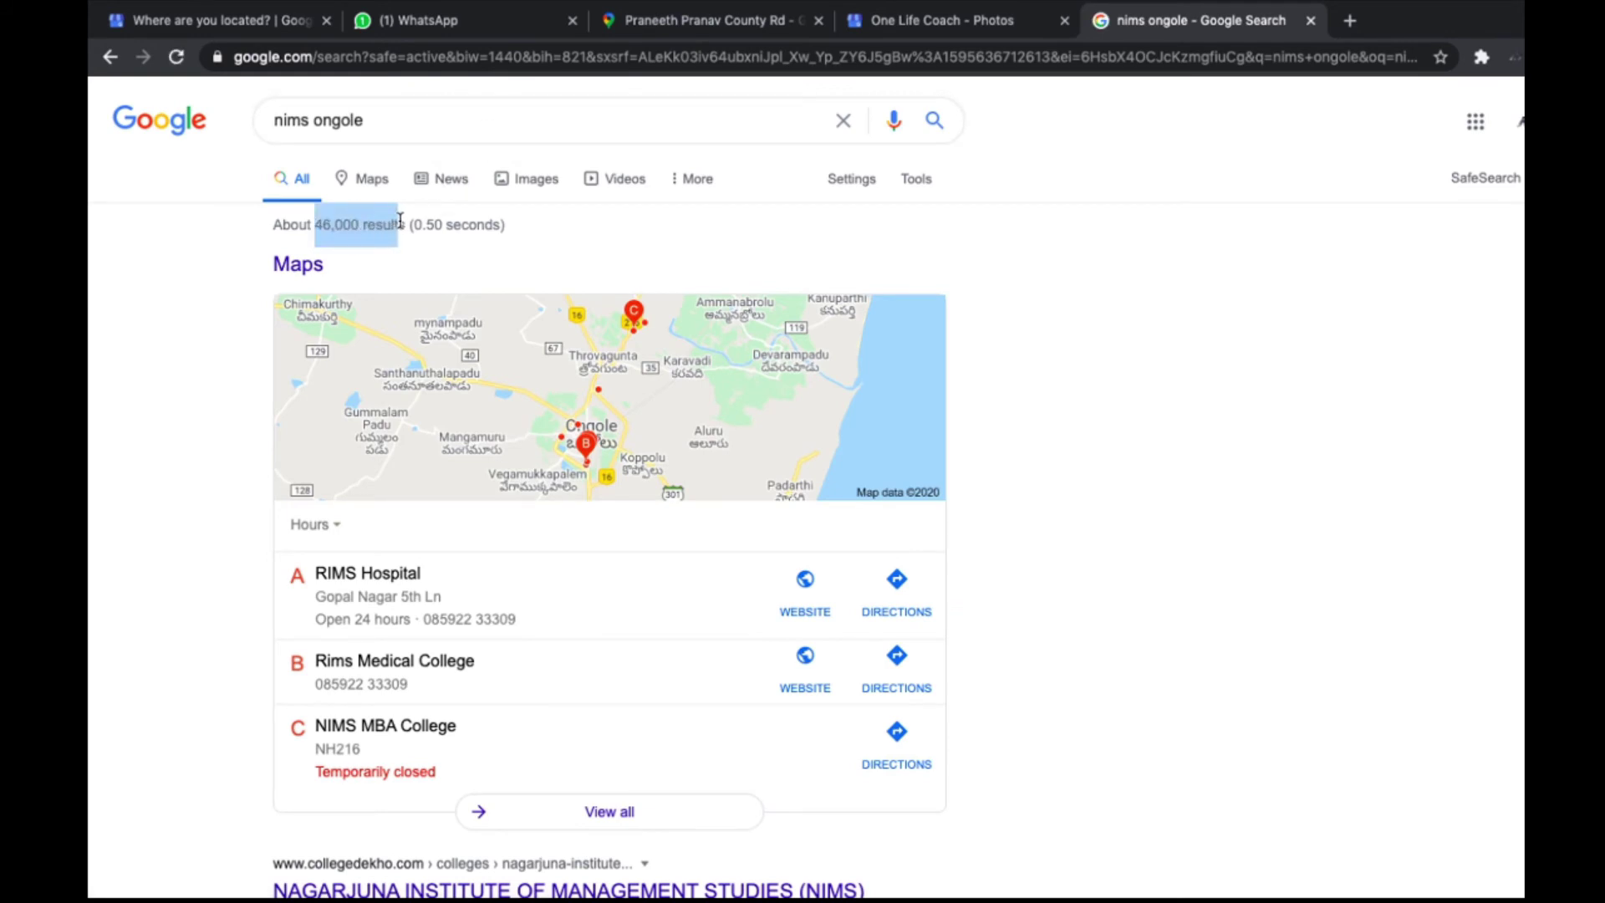
click(484, 234)
drag(273, 226, 434, 228)
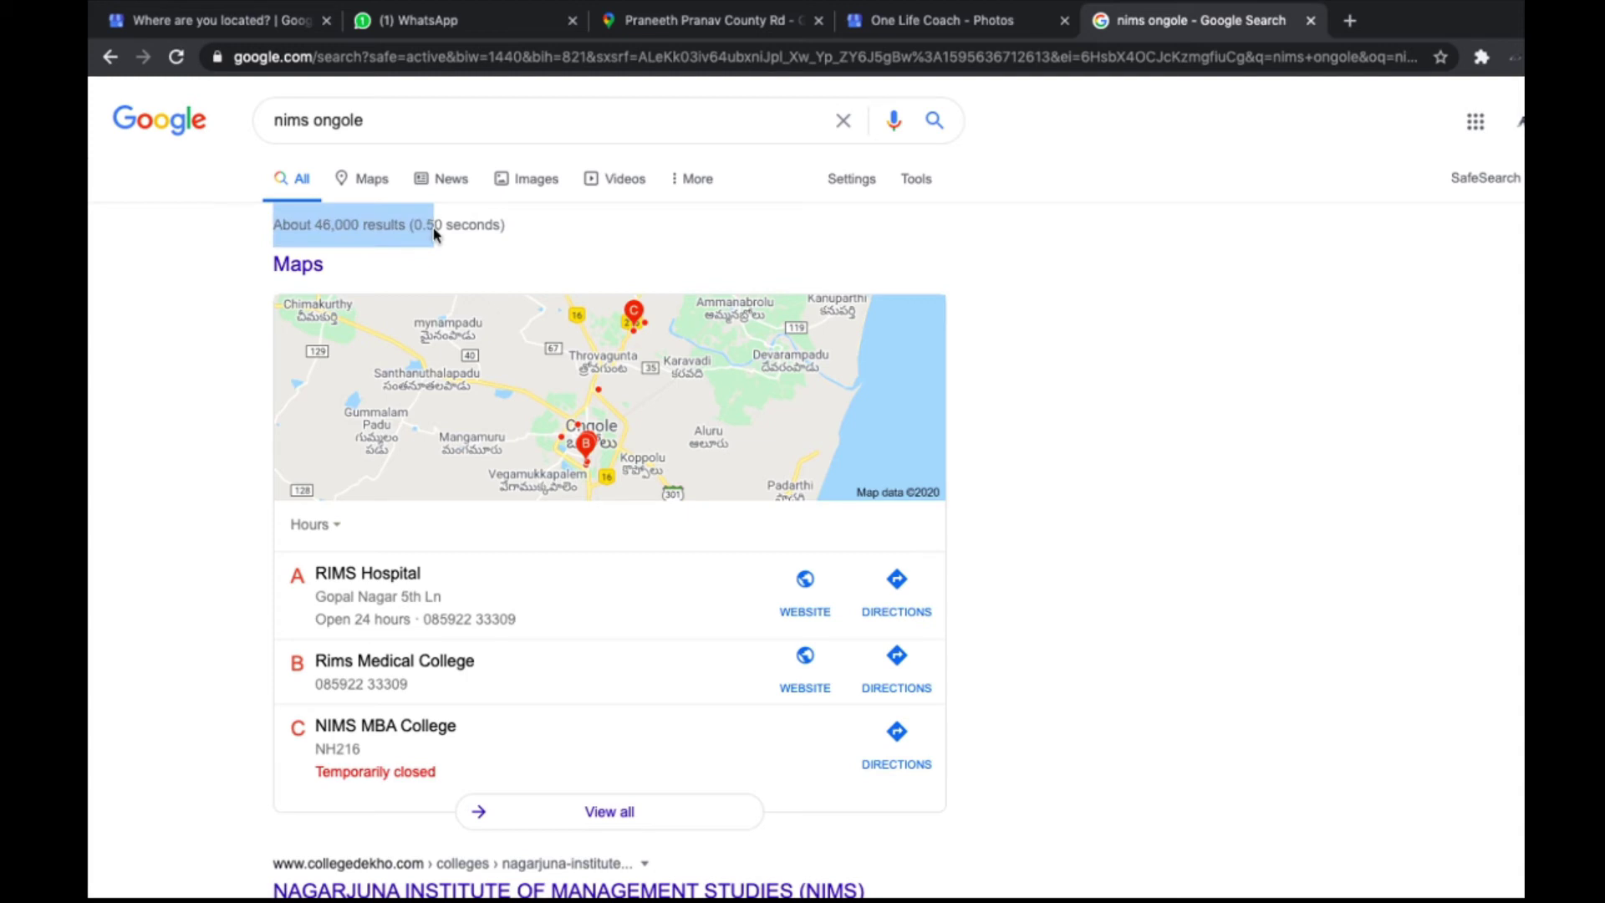
Step: Select the search query, view the Keynote slide on Google My Business and local SEO, and return to the browser
triple_click(458, 134)
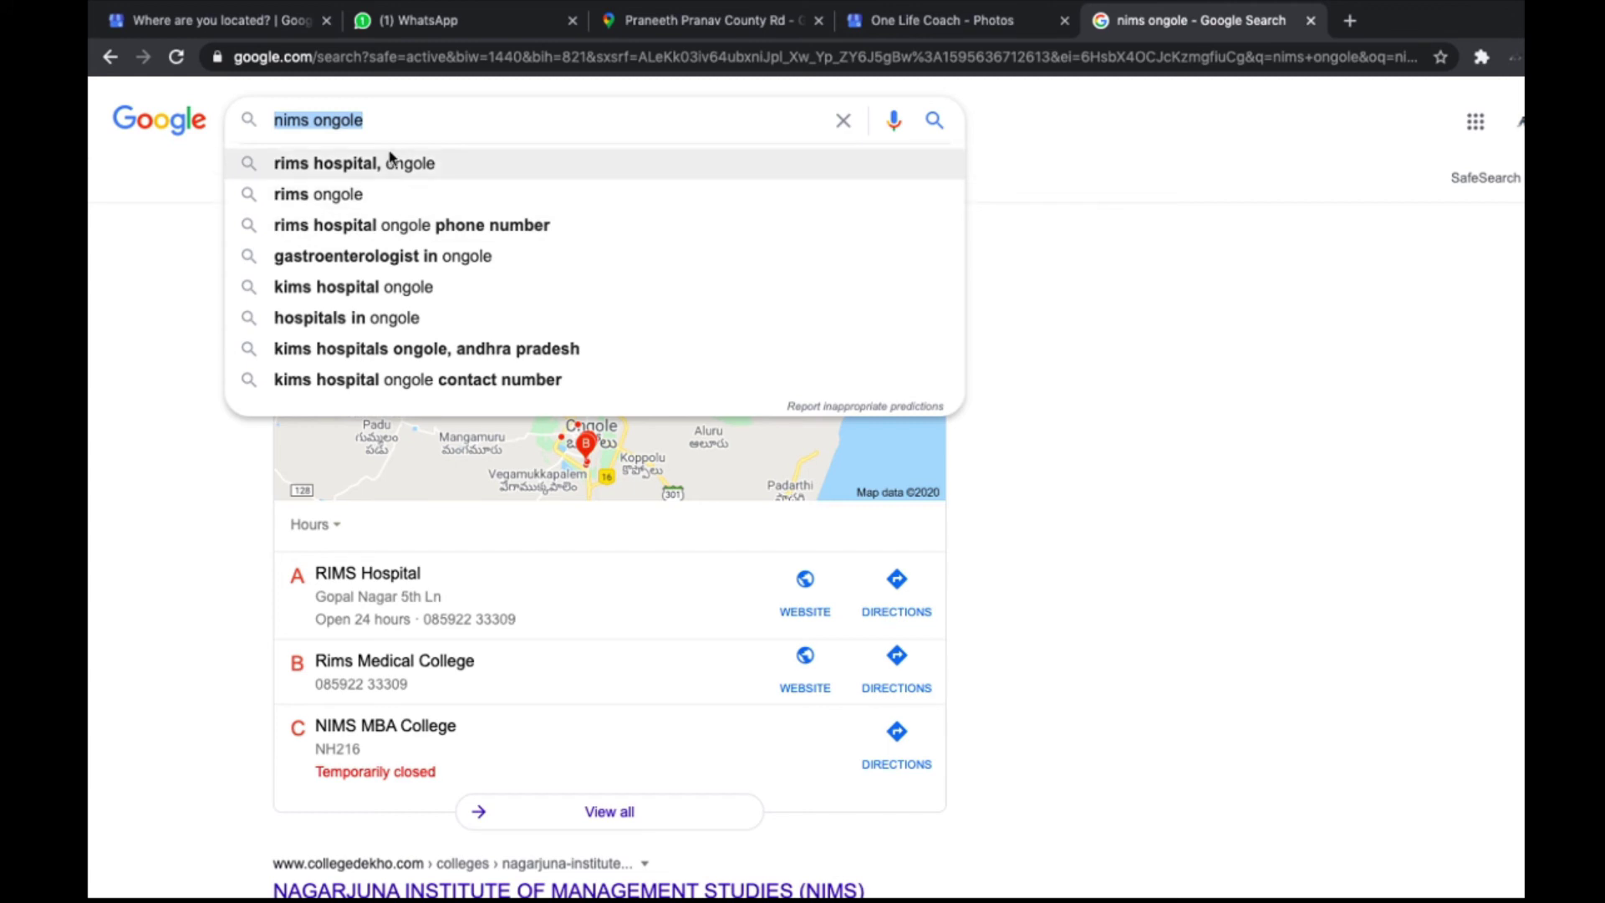
key(ctrl+Left)
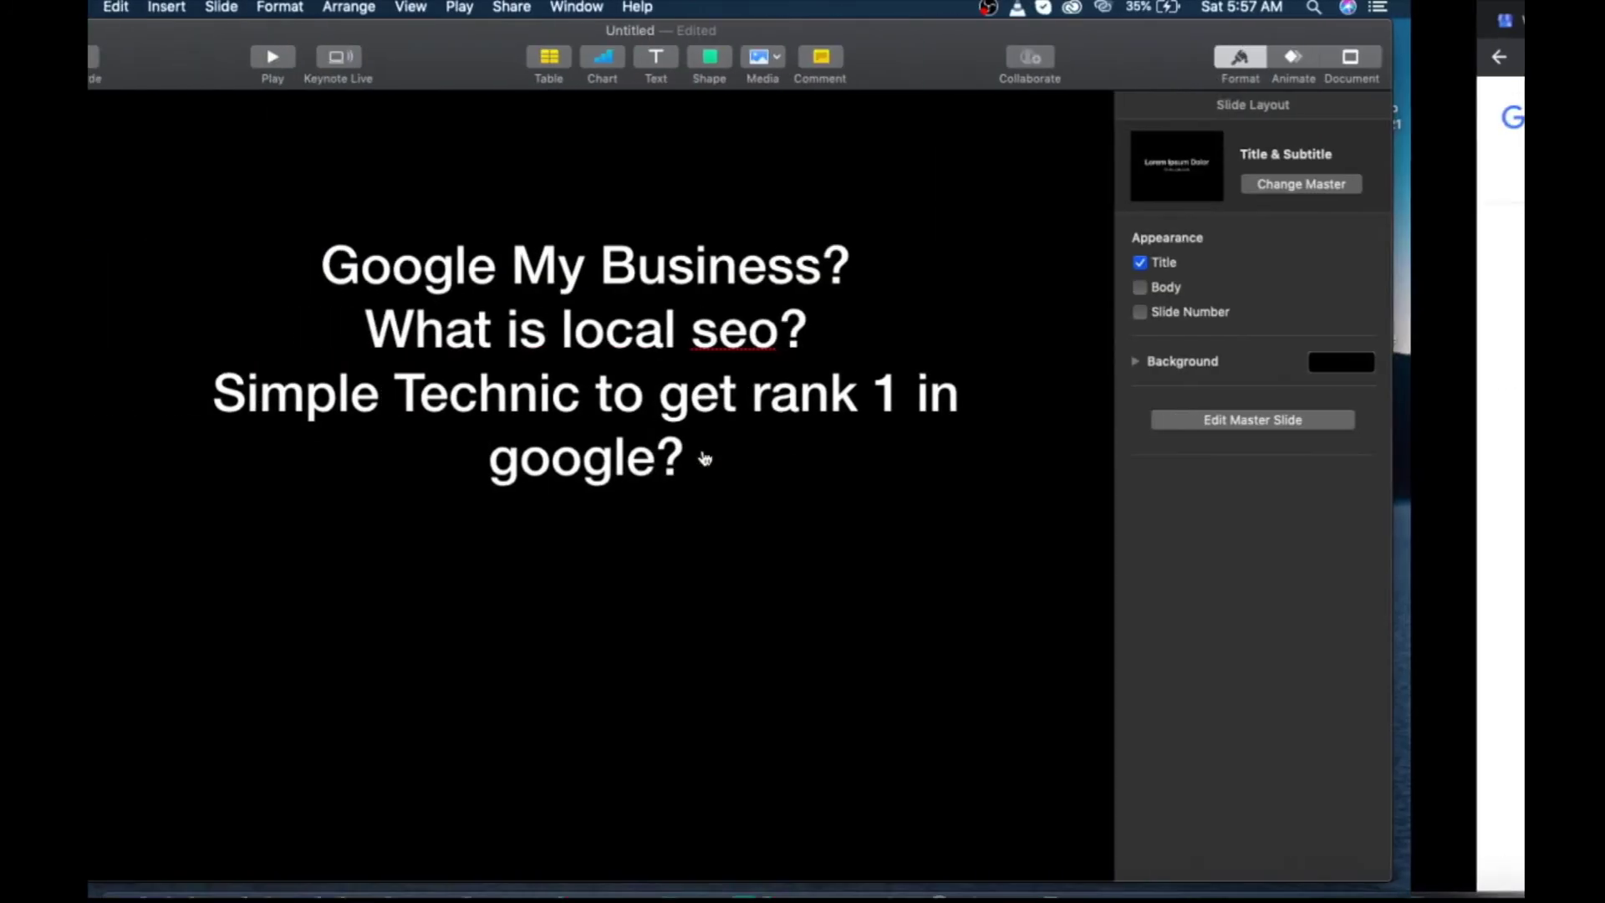
key(ctrl+Right)
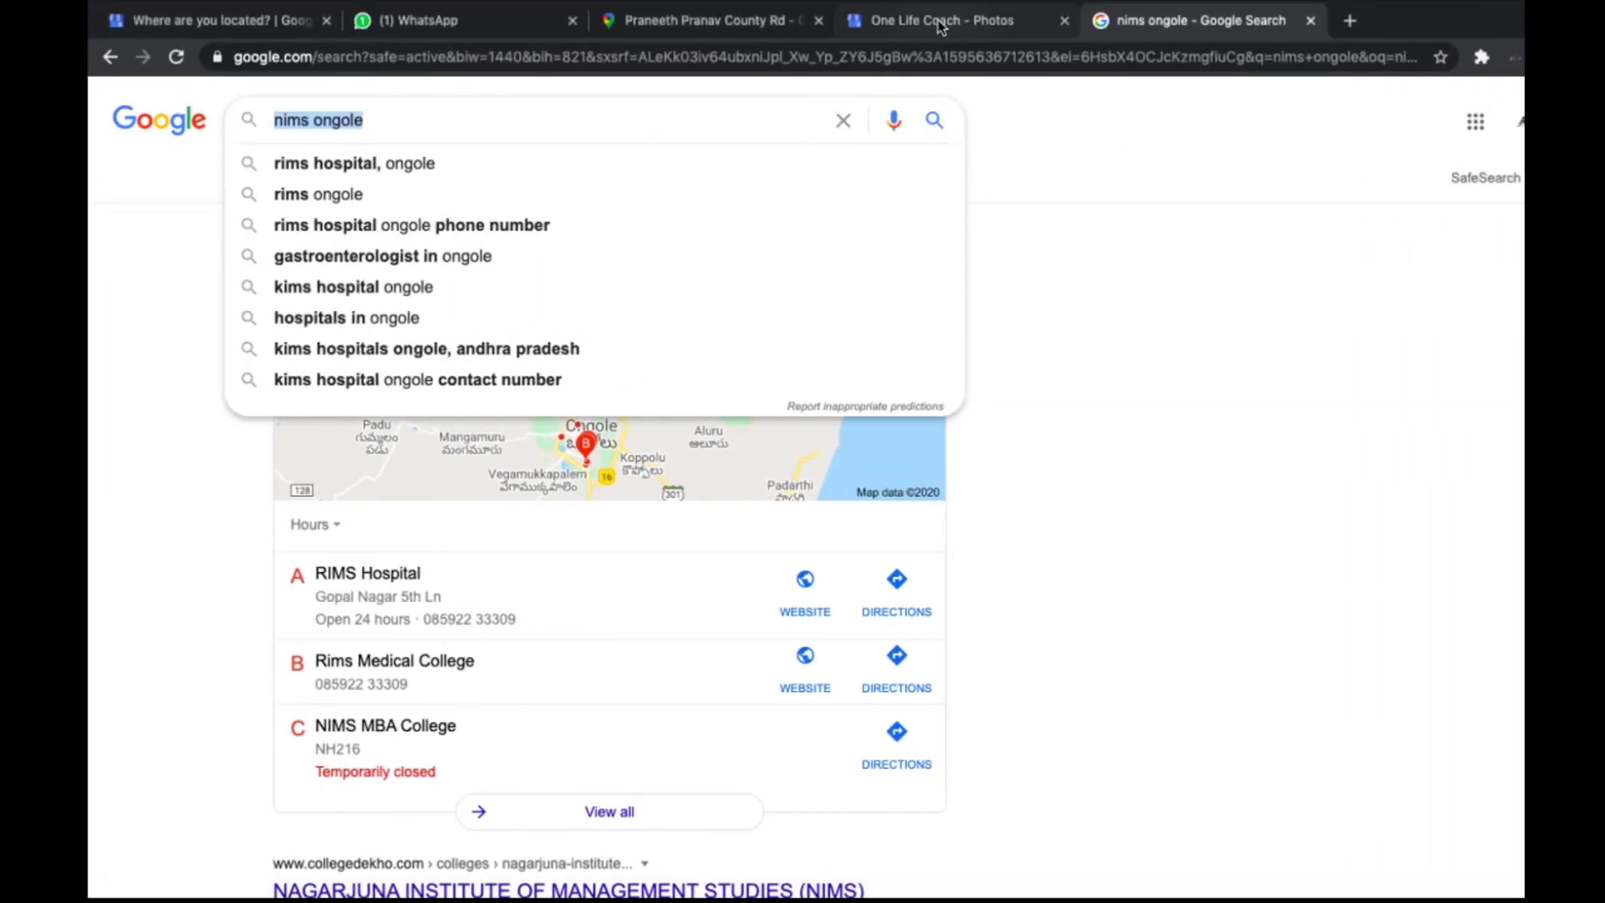
Step: Open the listing's Posts page, view the What's New form for creating a post and close it without publishing
click(942, 25)
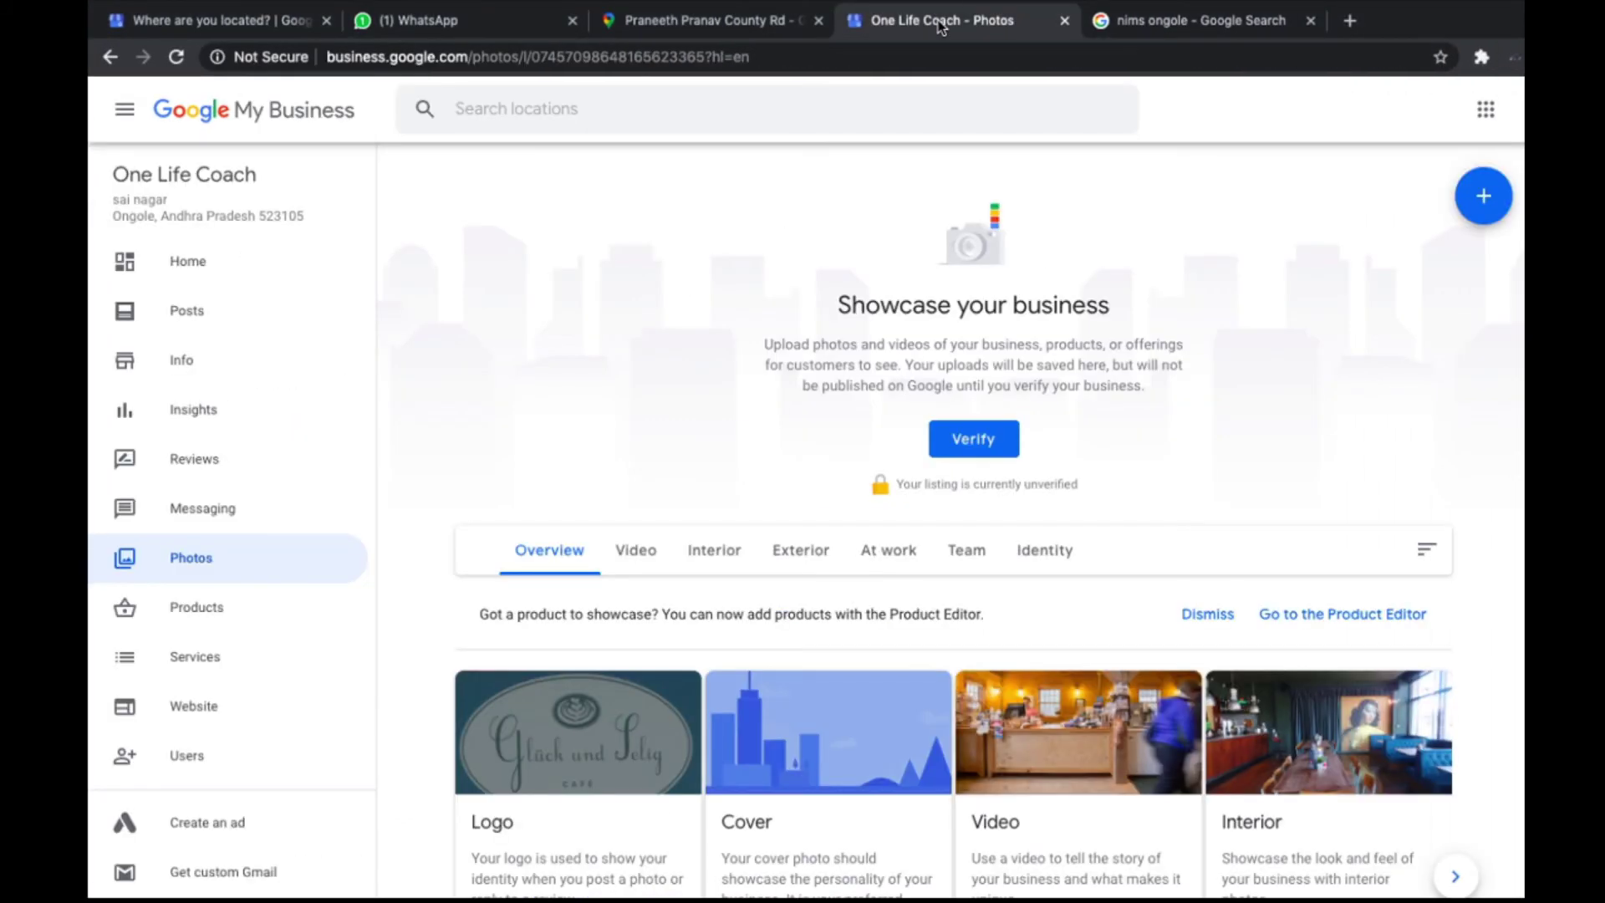
click(205, 322)
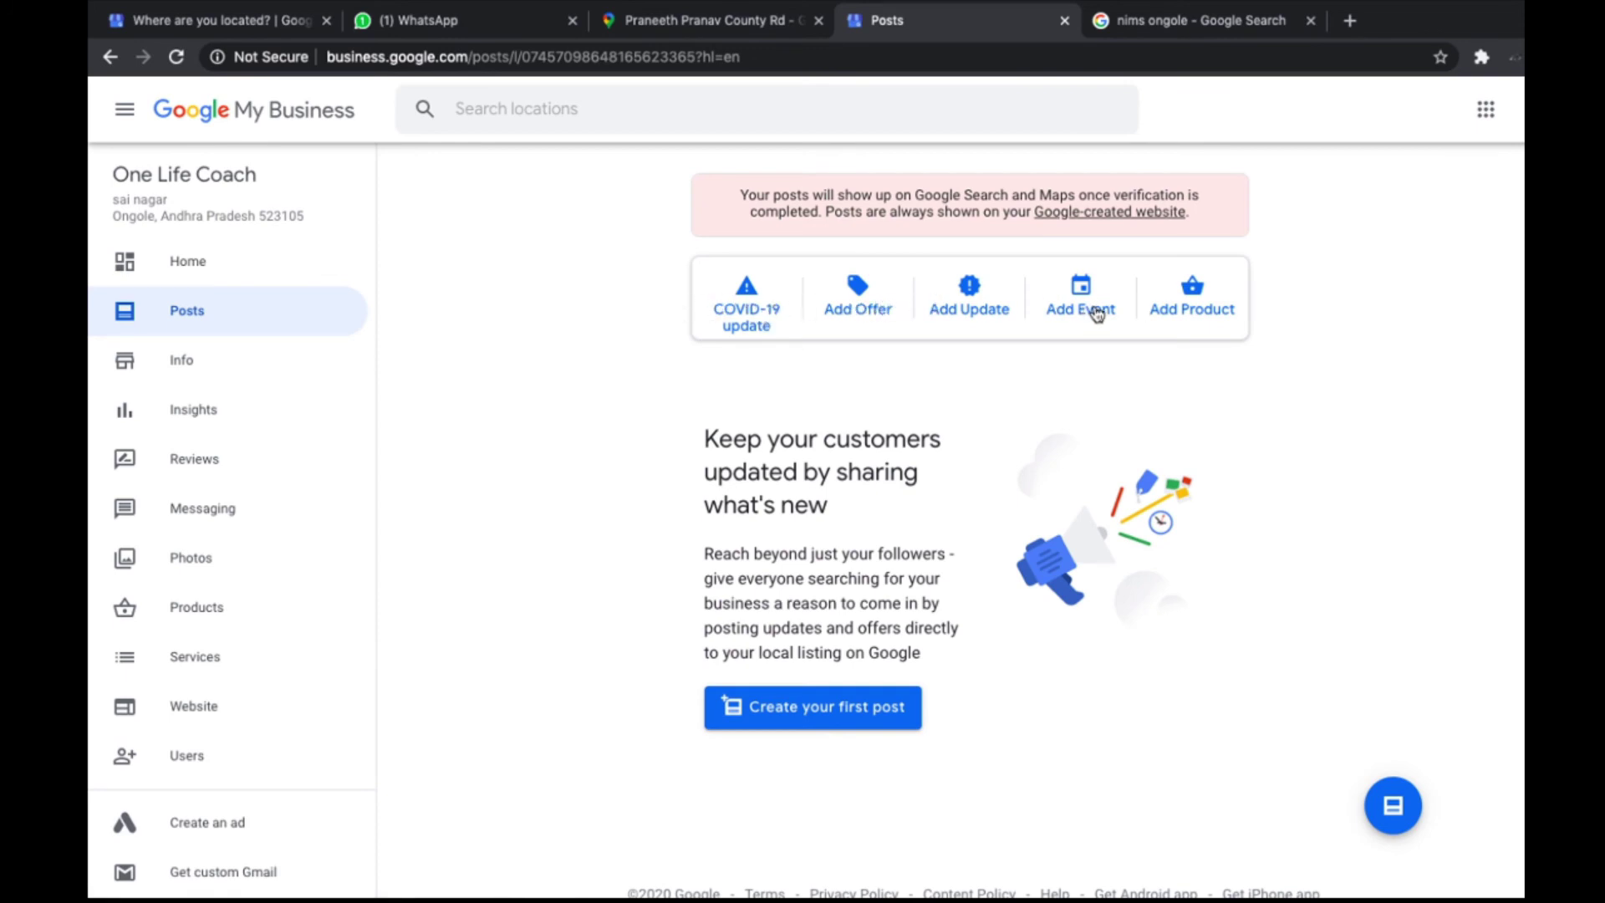
click(823, 709)
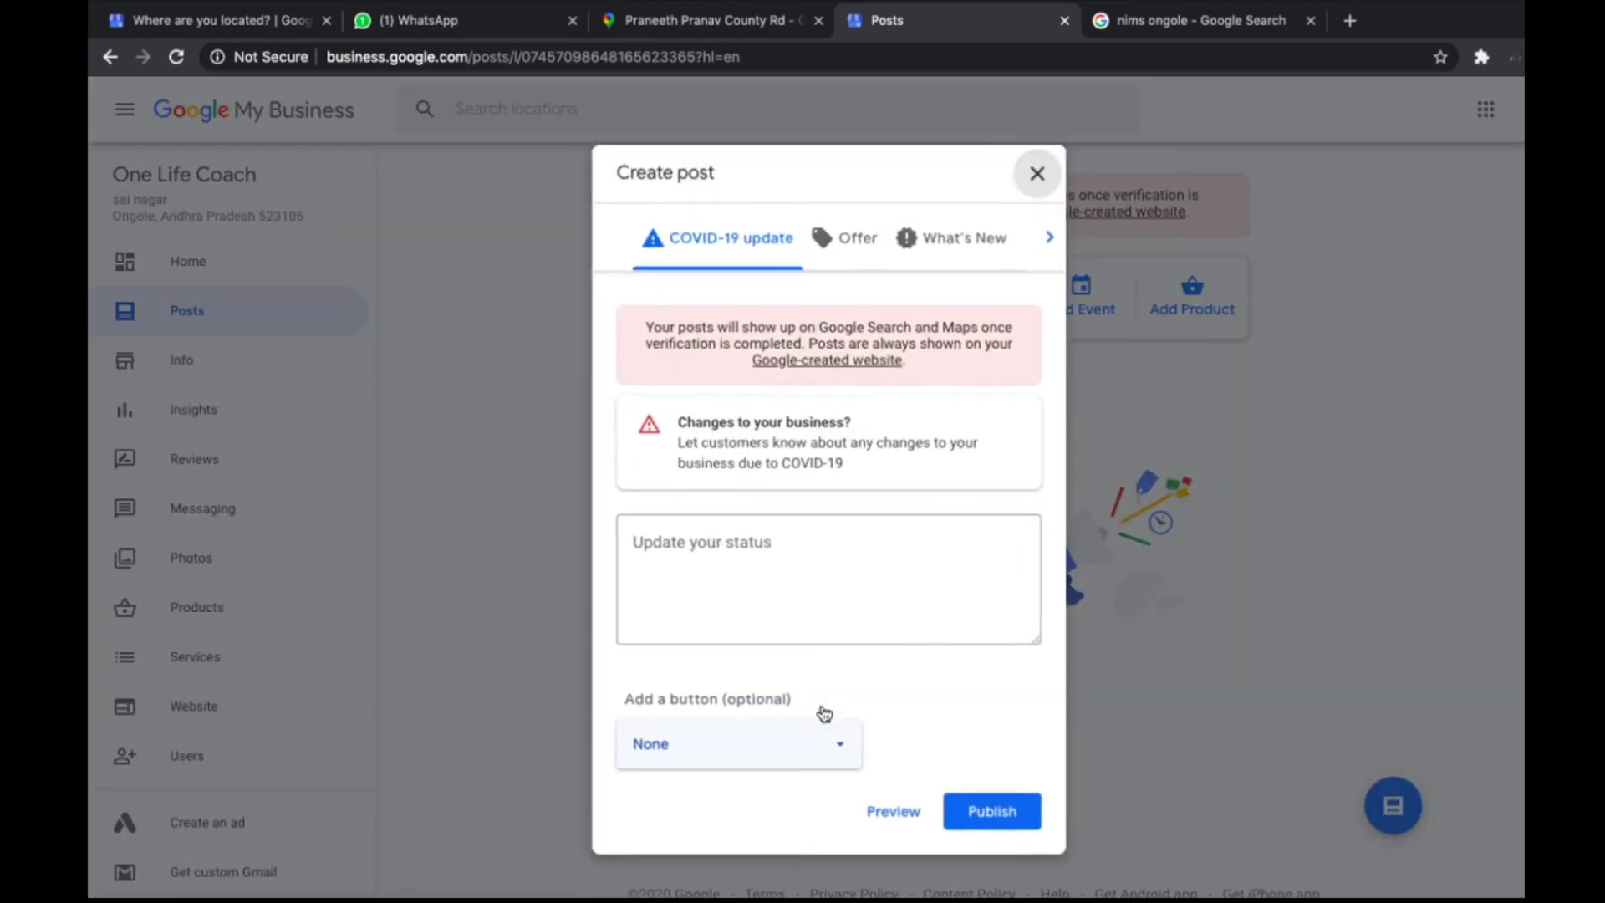
click(942, 236)
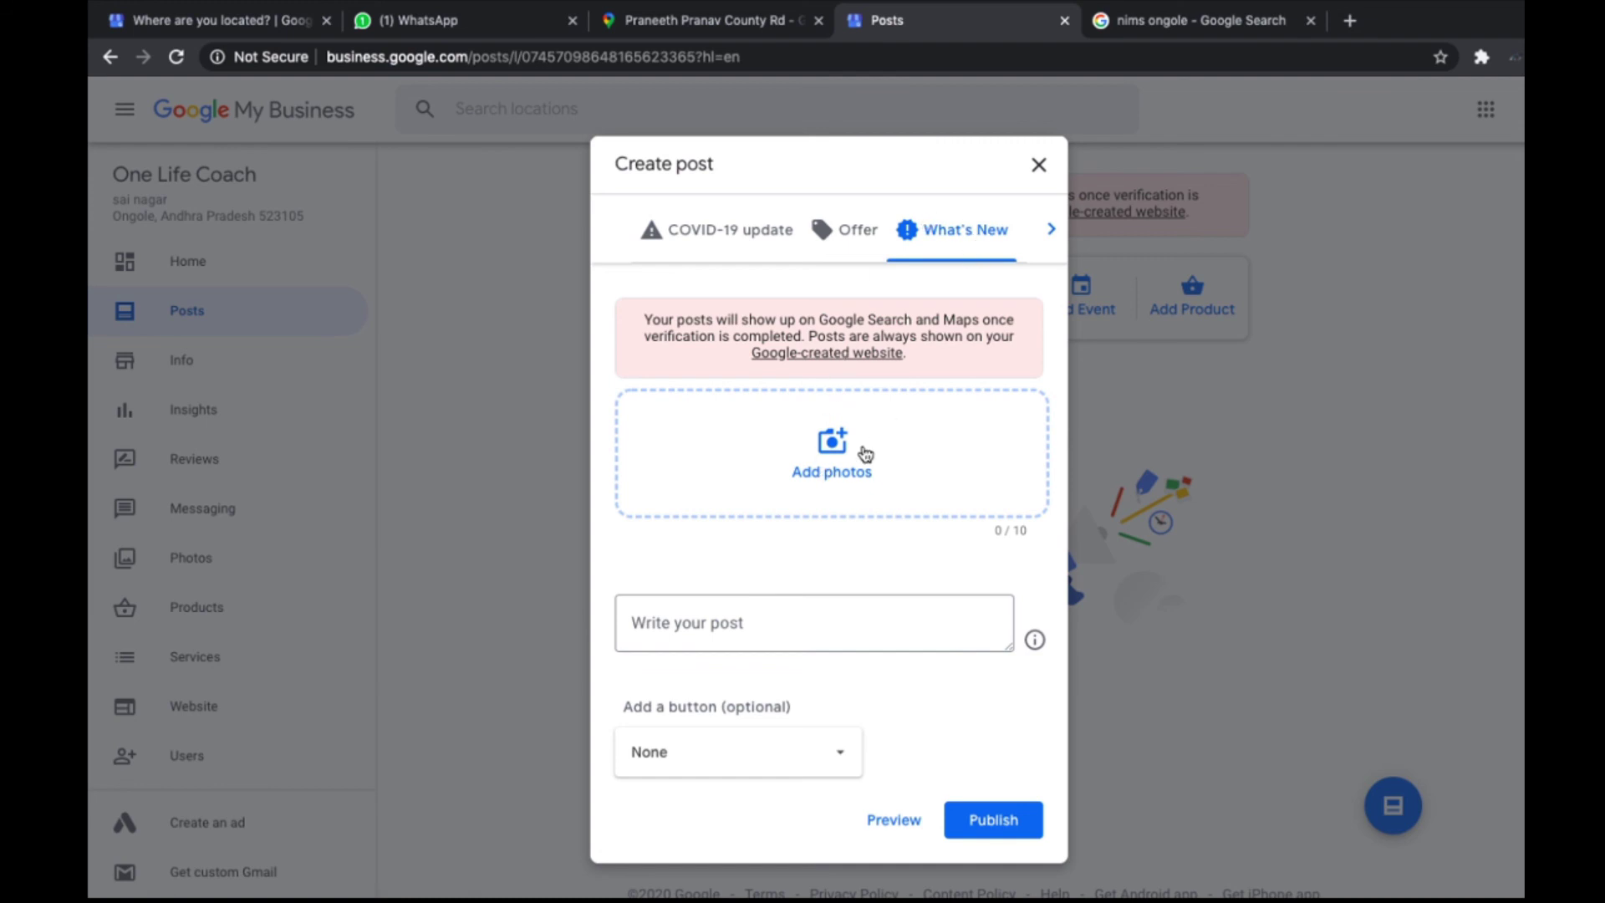
click(1040, 165)
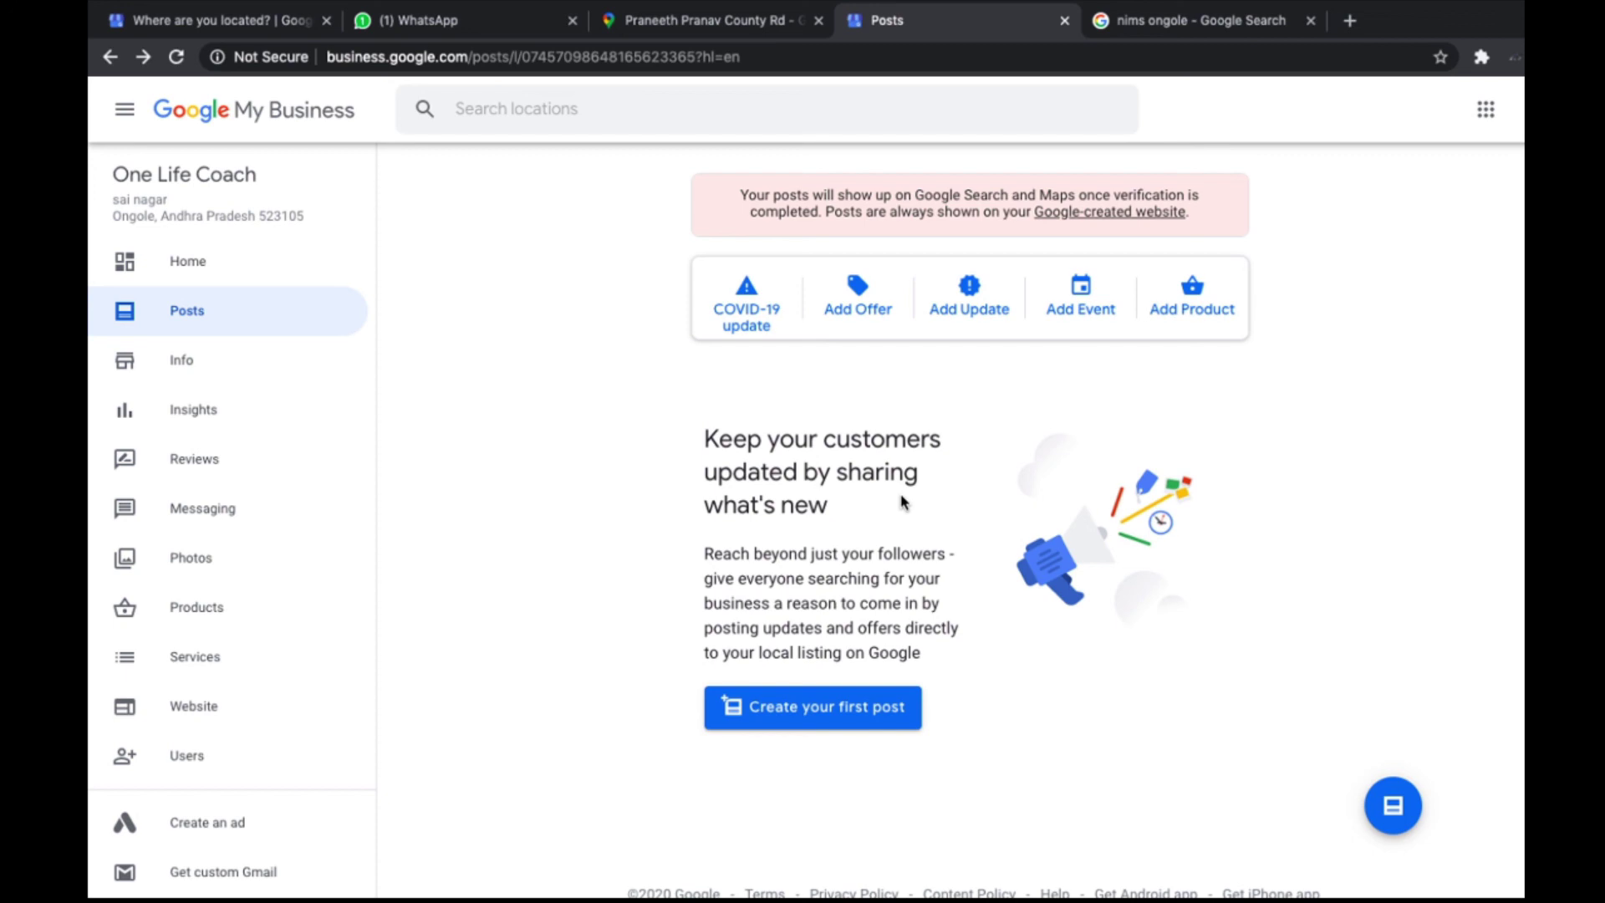
Step: Return to the "nims ongole" Google results and replace the query with the suggestion "electricians in ongole", without running it
click(1166, 27)
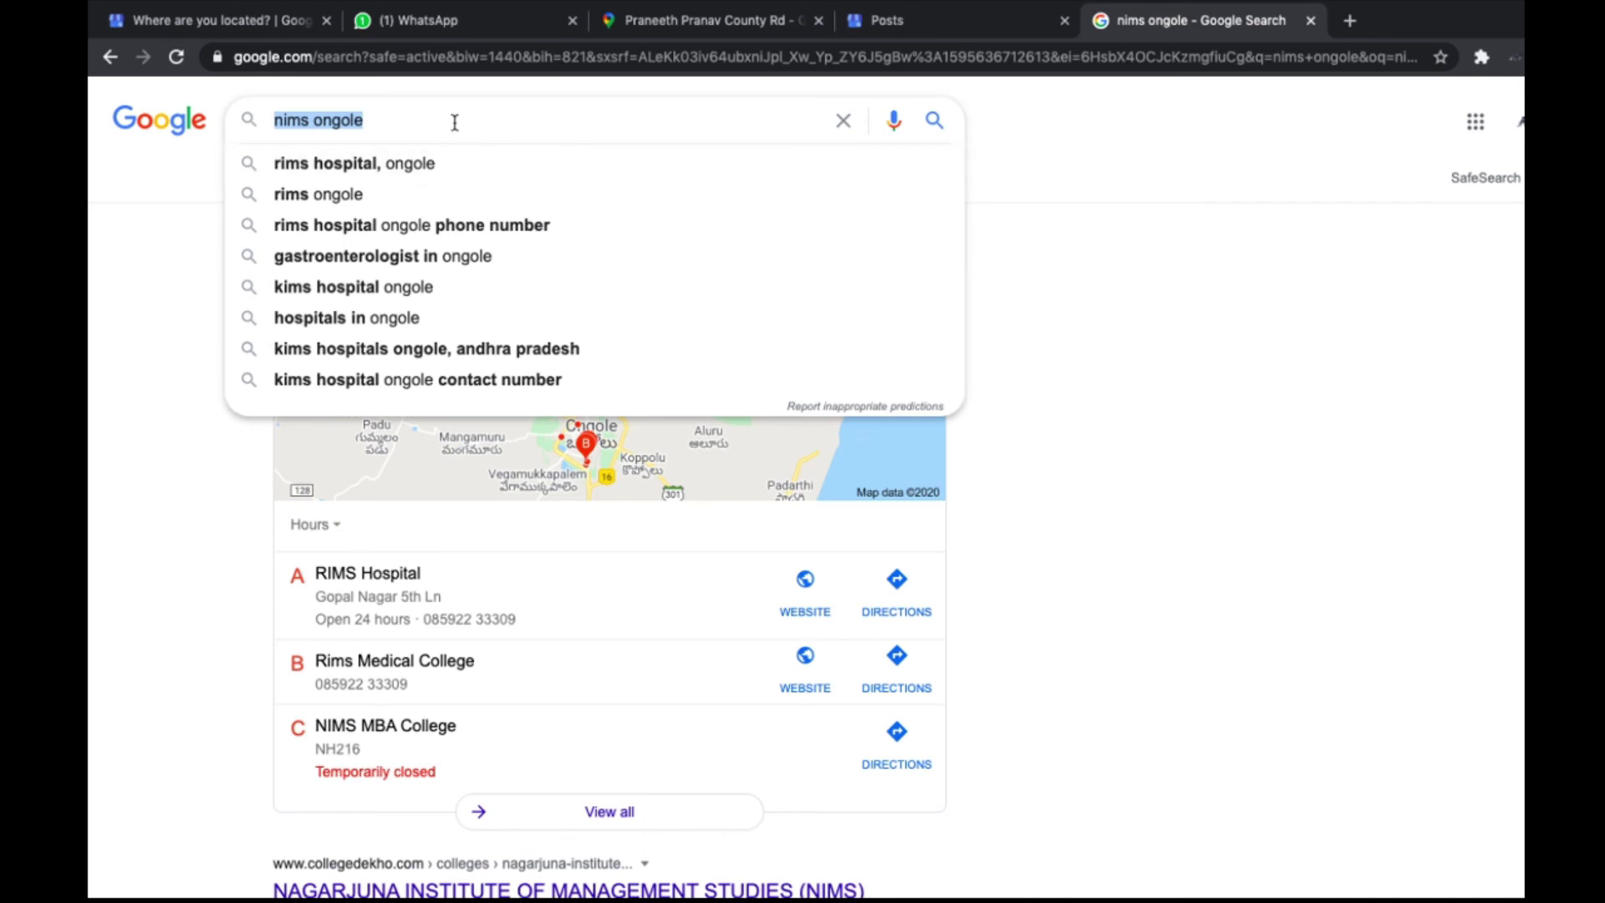
text(sol)
key(BackSpace)
key(BackSpace)
key(BackSpace)
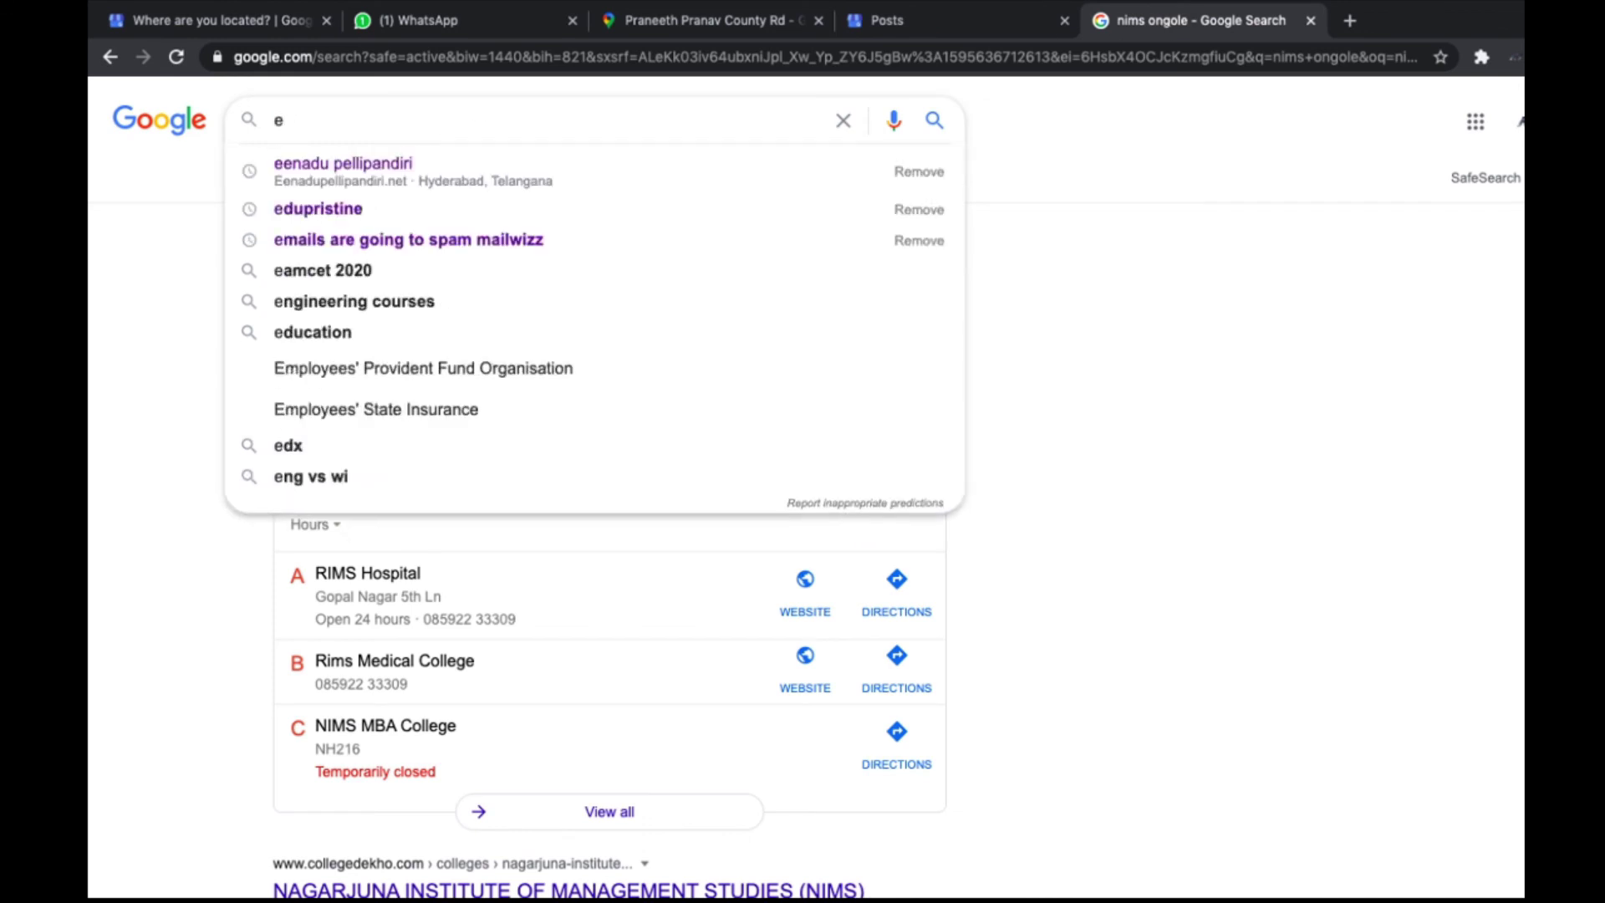
text(elctric)
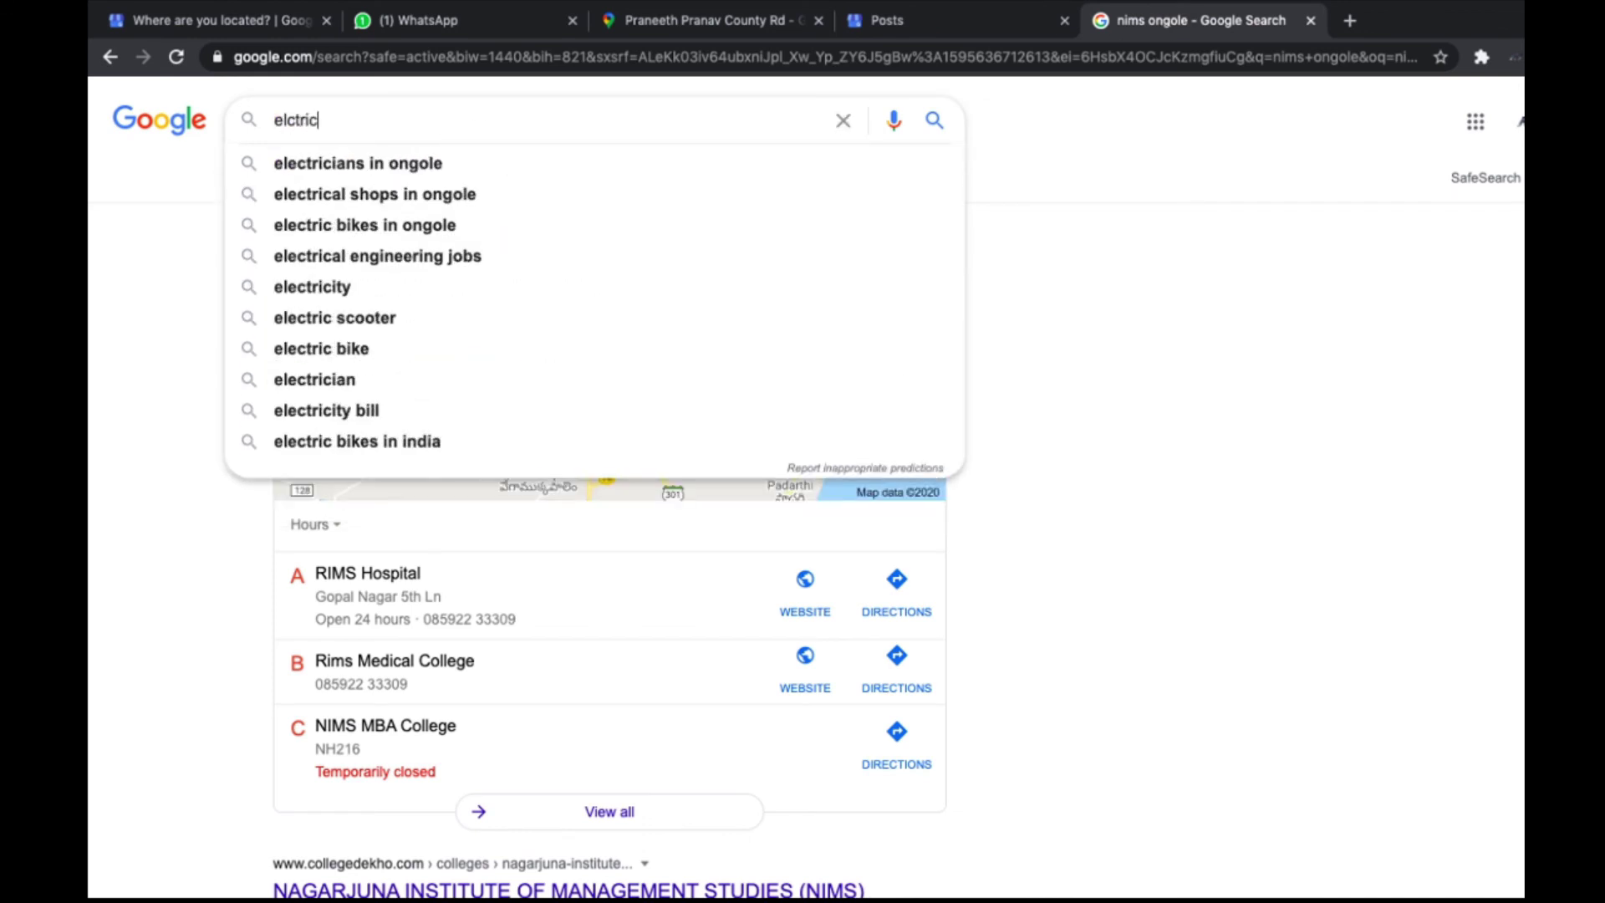
key(Down)
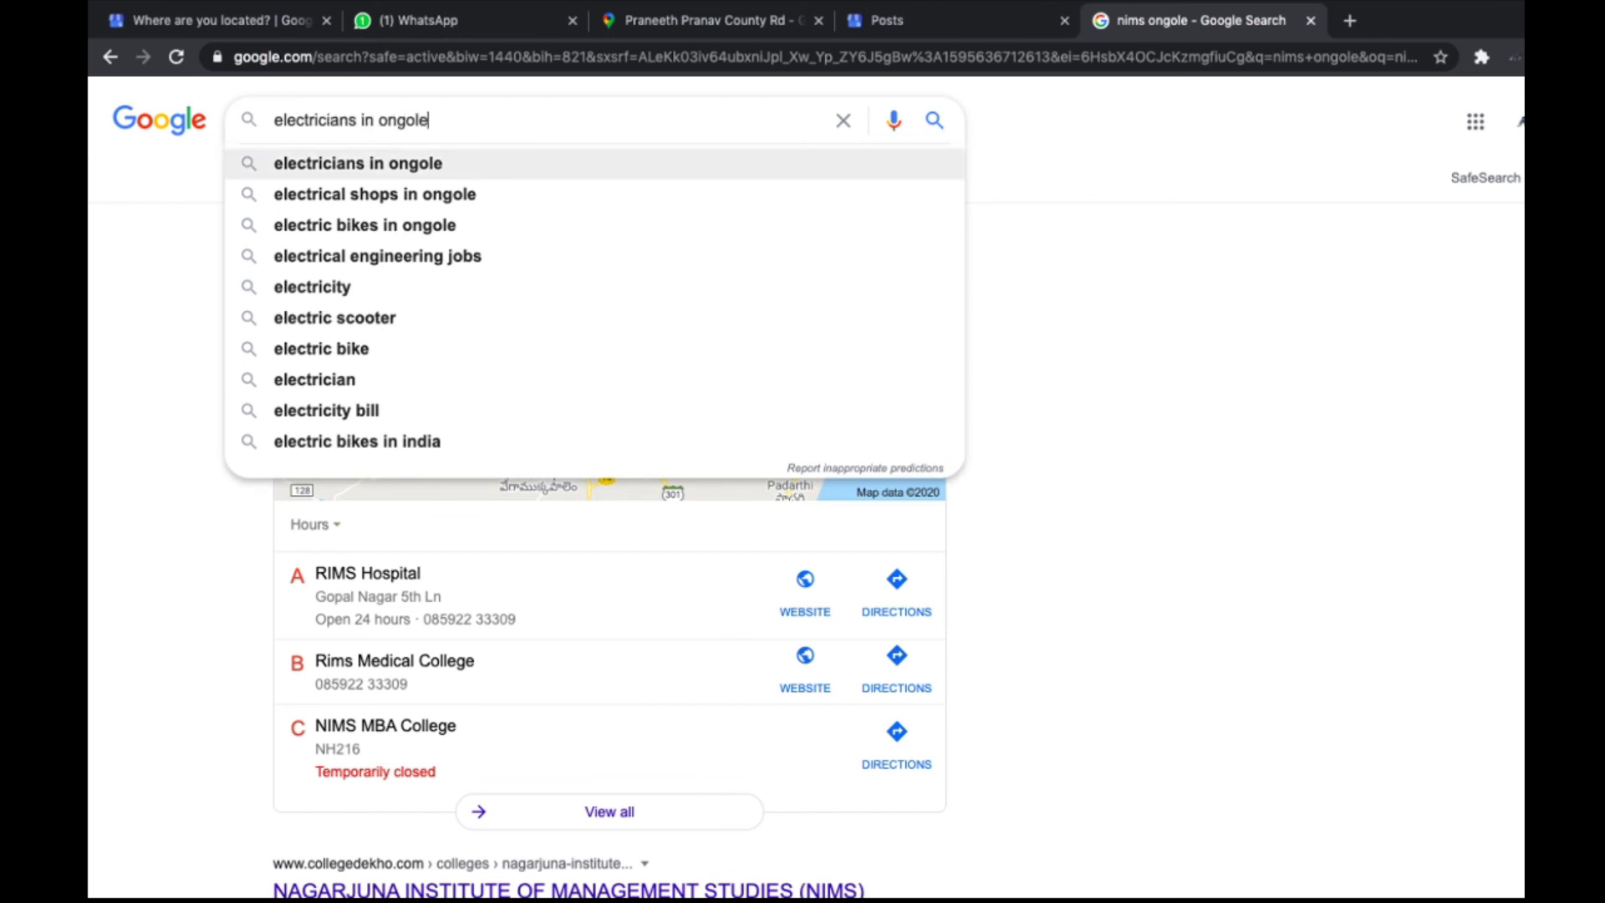
Step: Change the query to "electricial shop in ongole", run the search and highlight the query text
key(BackSpace)
key(BackSpace)
key(BackSpace)
key(BackSpace)
key(BackSpace)
key(BackSpace)
key(BackSpace)
key(BackSpace)
key(BackSpace)
key(BackSpace)
key(BackSpace)
key(BackSpace)
key(BackSpace)
key(BackSpace)
text(i)
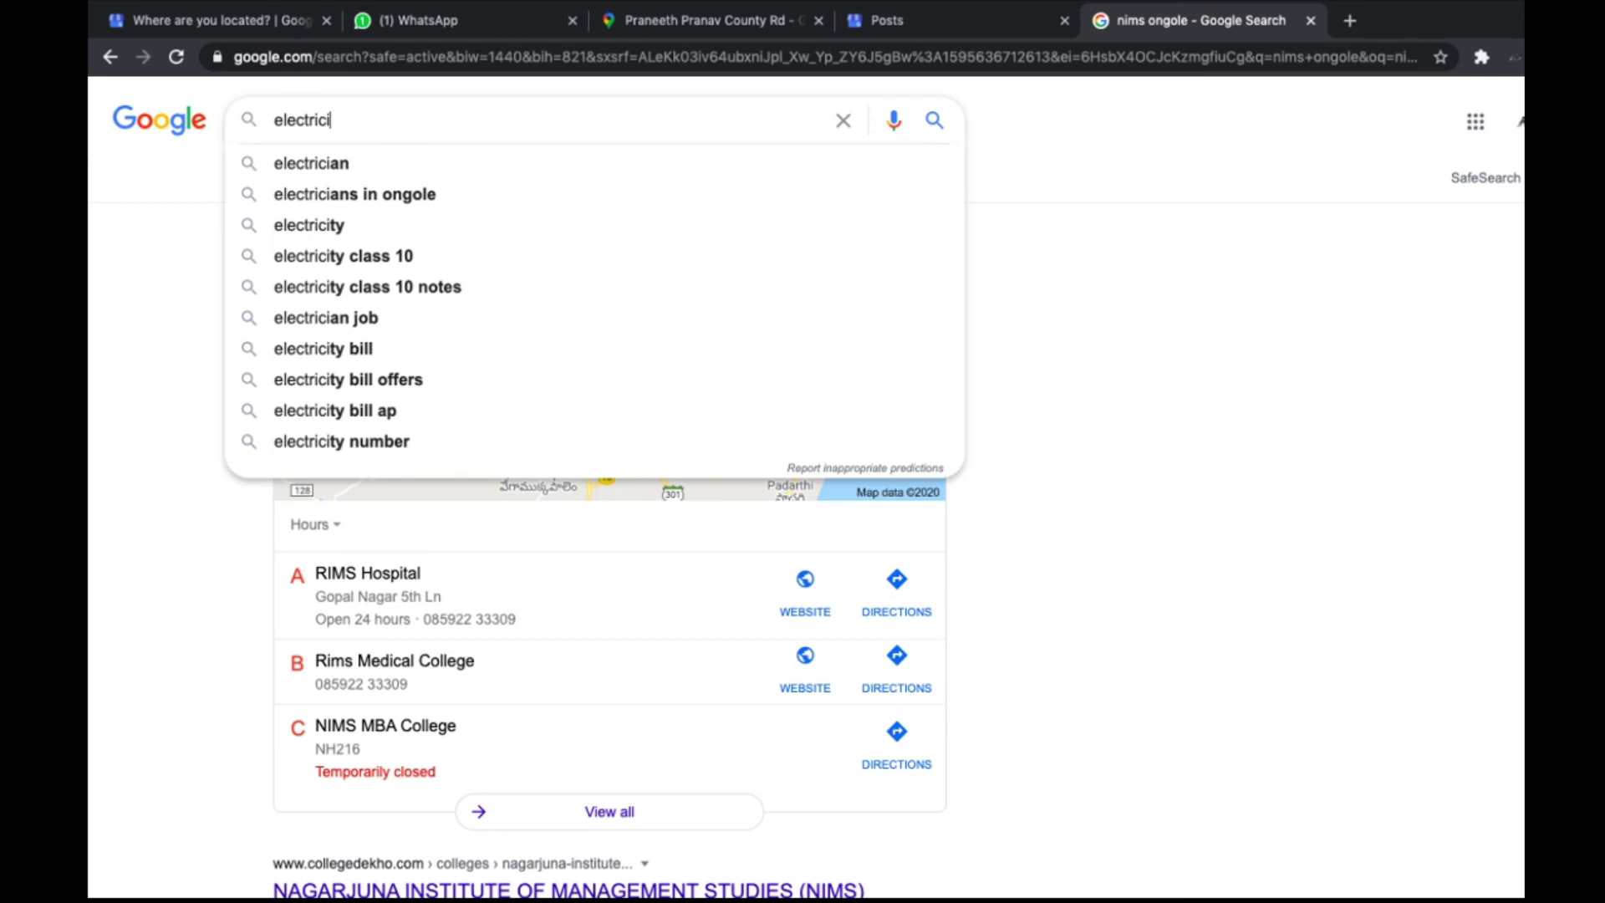
text(al shop ne)
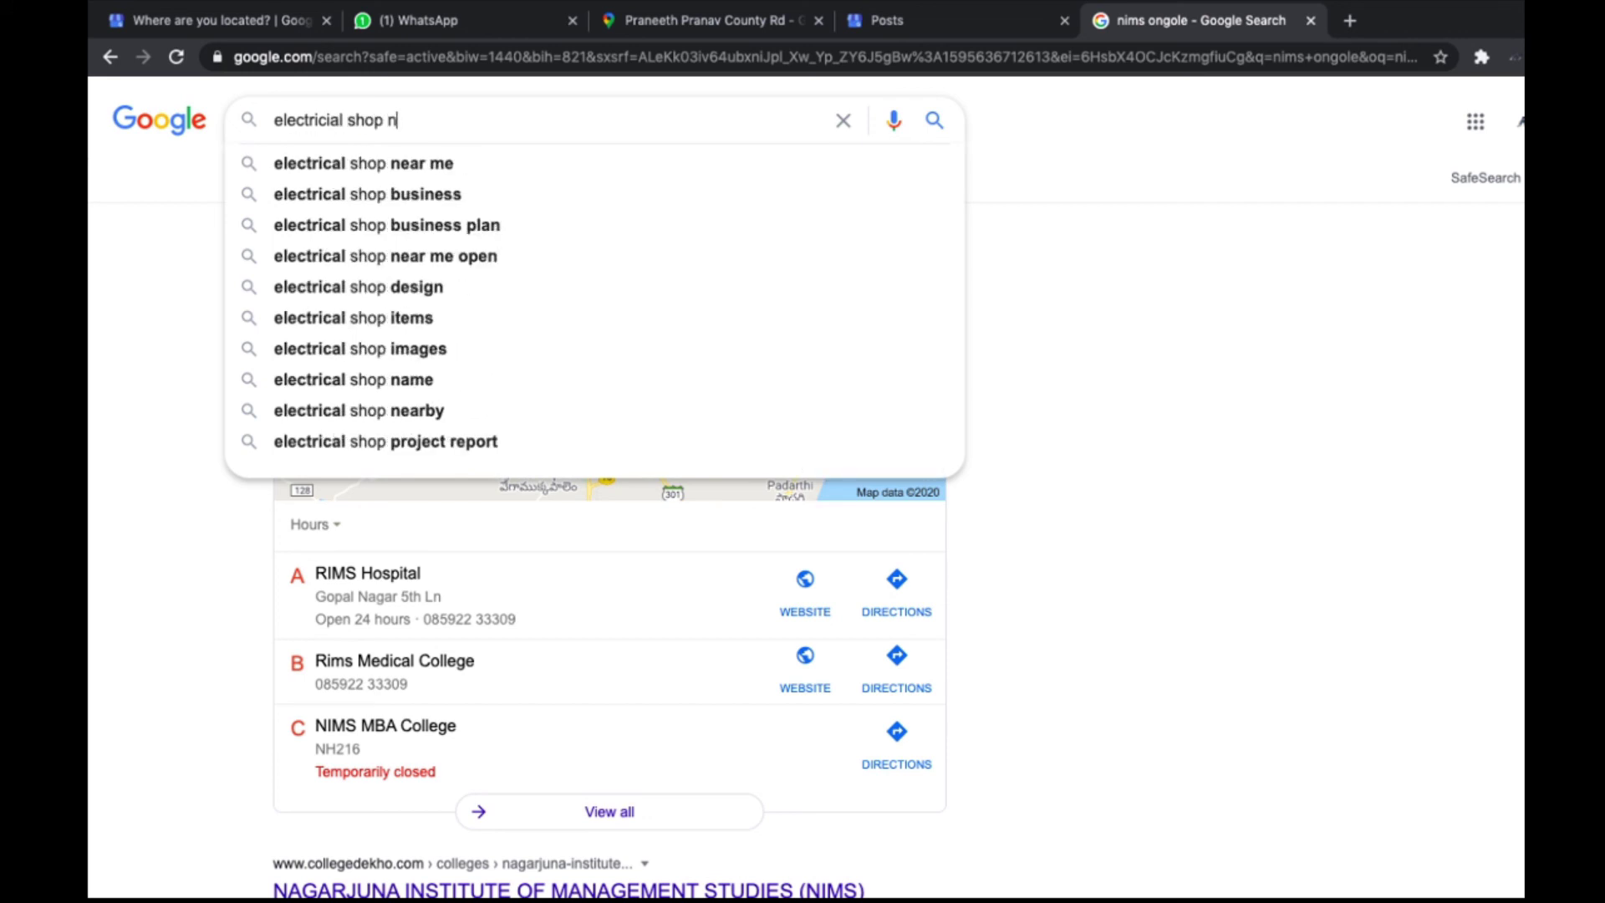
key(BackSpace)
key(BackSpace)
text(in on)
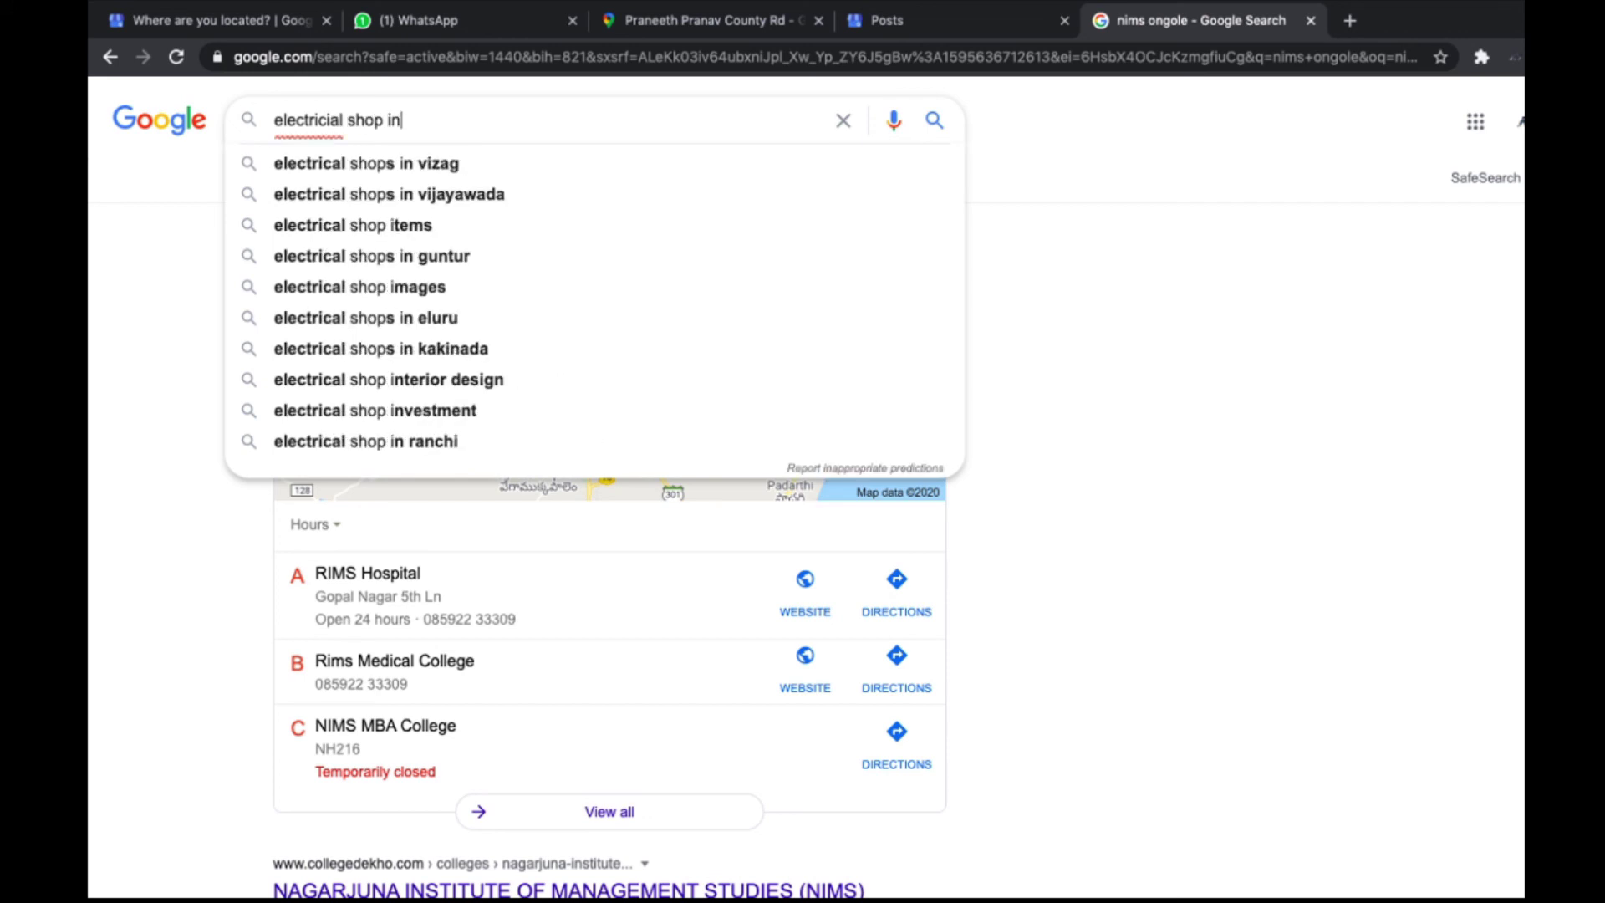
text(gole)
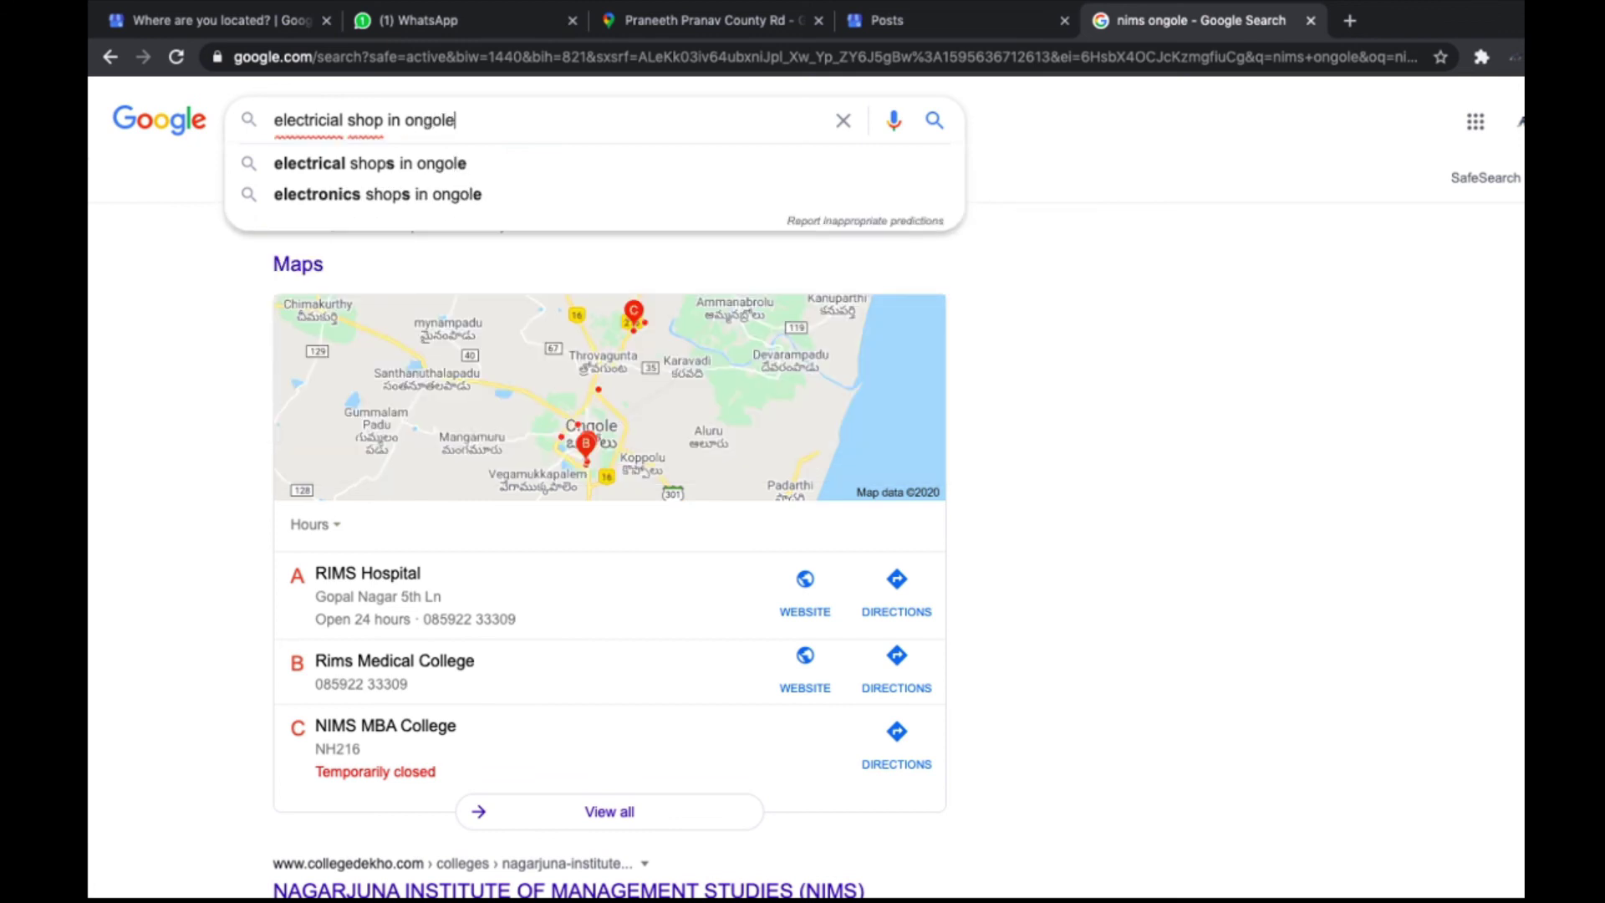
key(Return)
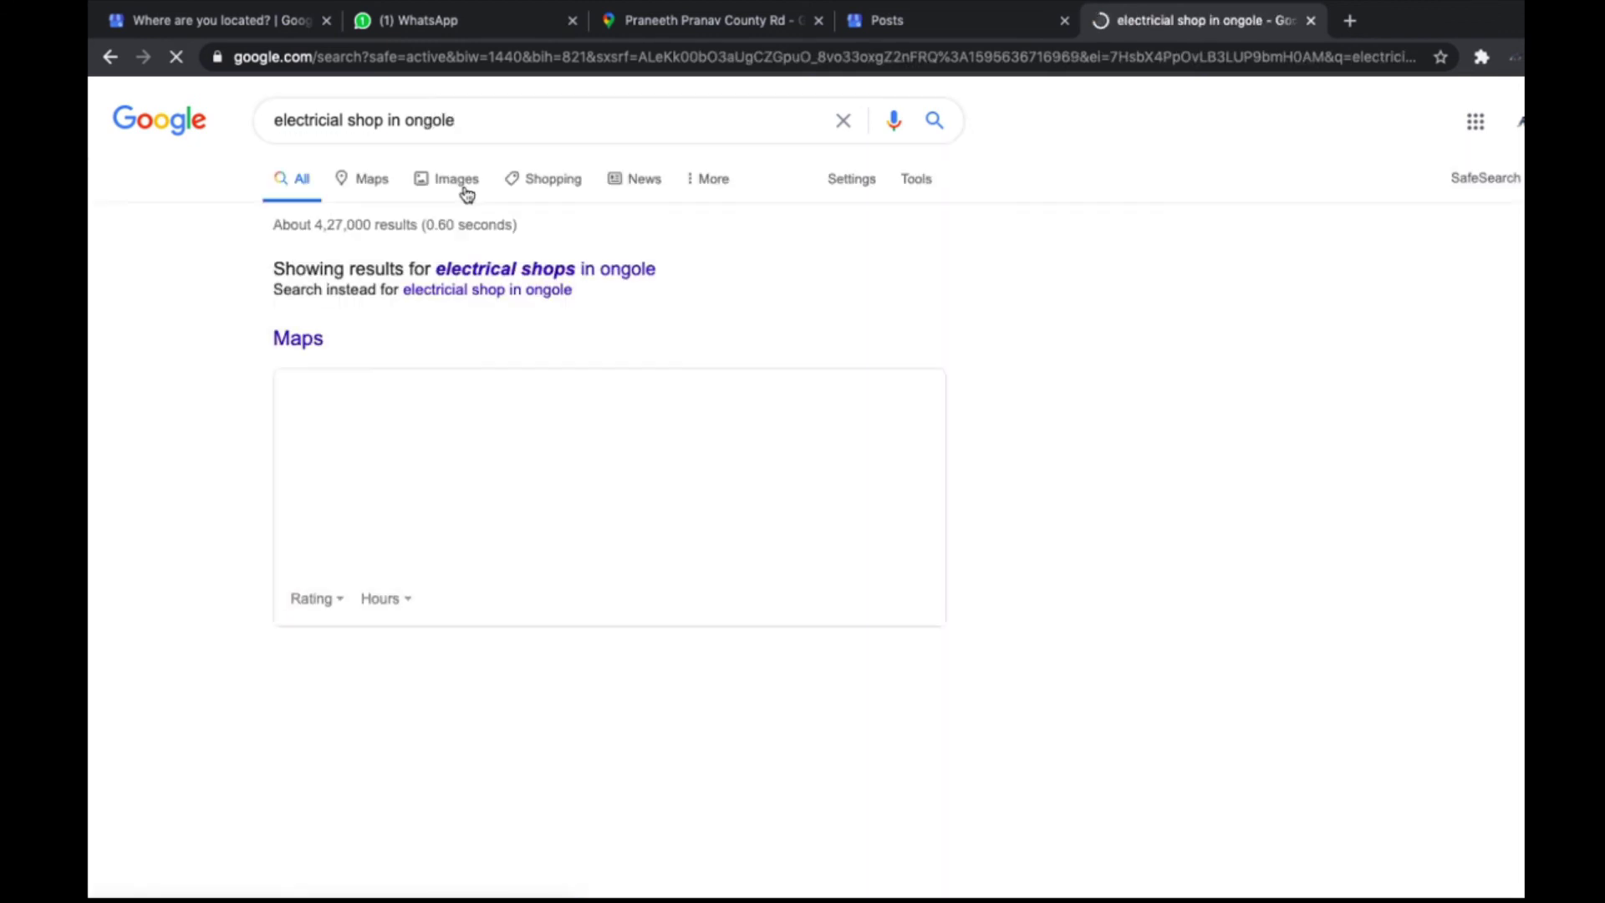
drag(281, 119, 491, 131)
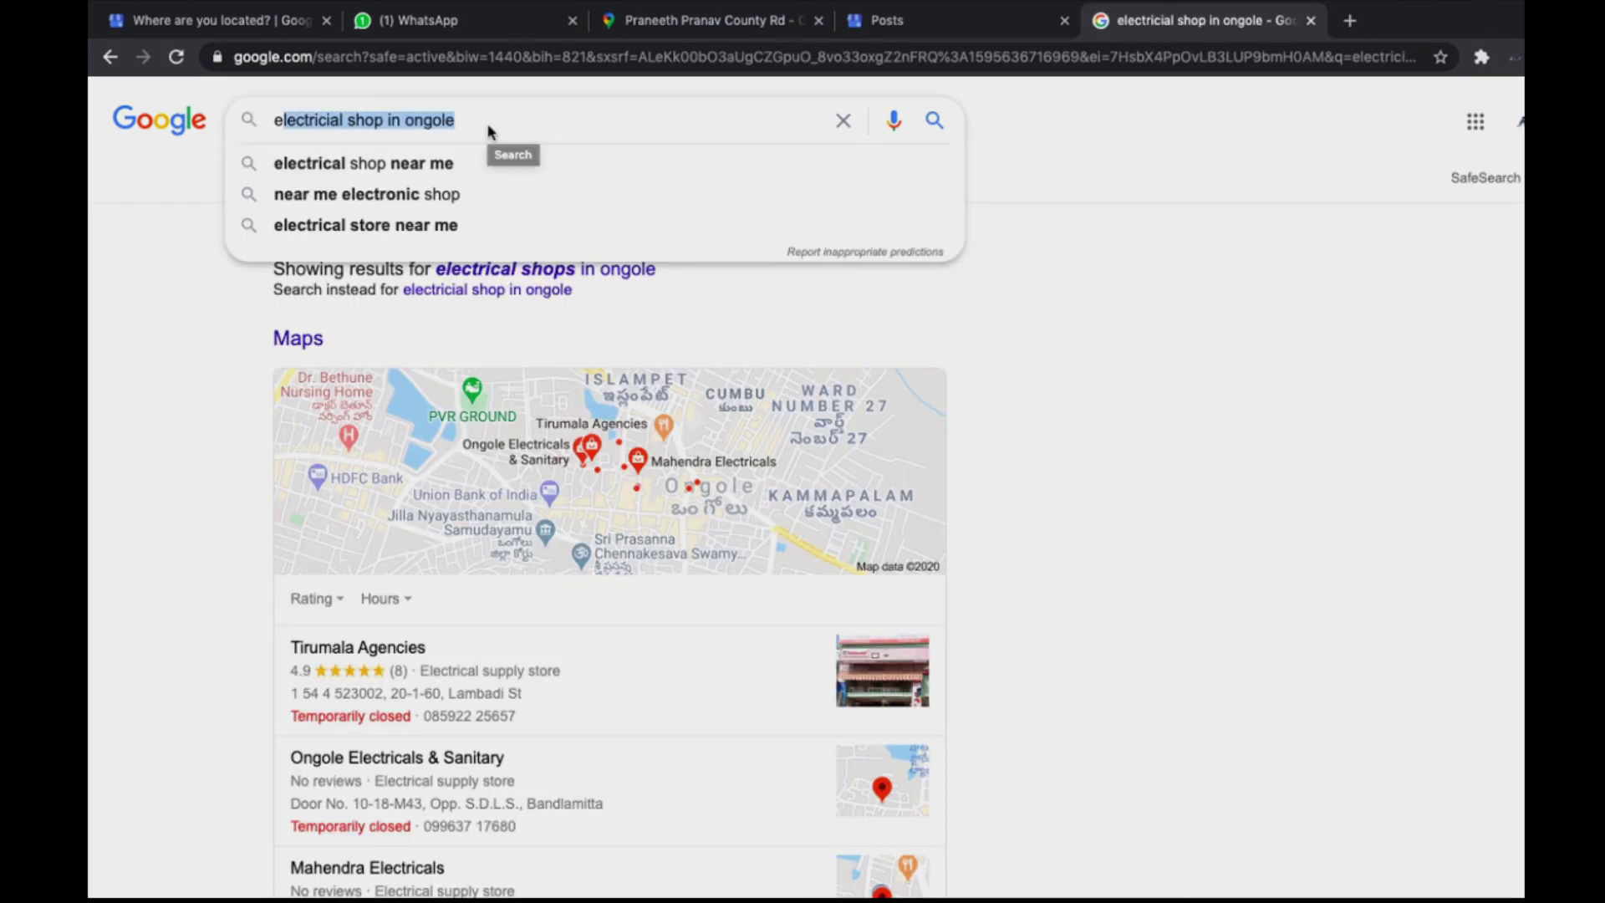